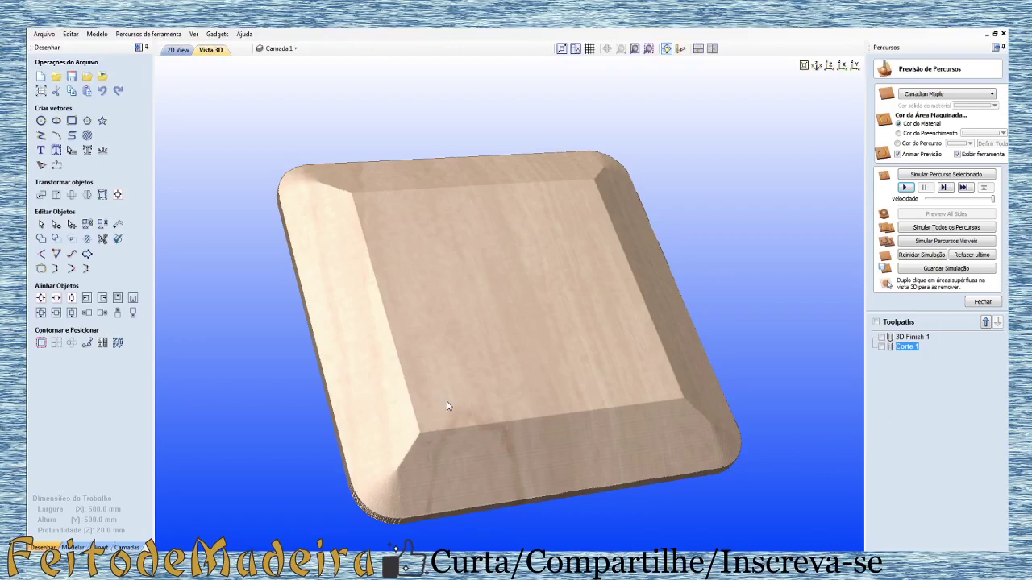
# - Orbit the 3D preview to inspect the panel from several angles
pyautogui.moveTo(546, 394)
pyautogui.mouseDown()
pyautogui.moveTo(564, 357)
pyautogui.moveTo(666, 350)
pyautogui.moveTo(699, 278)
pyautogui.mouseUp()
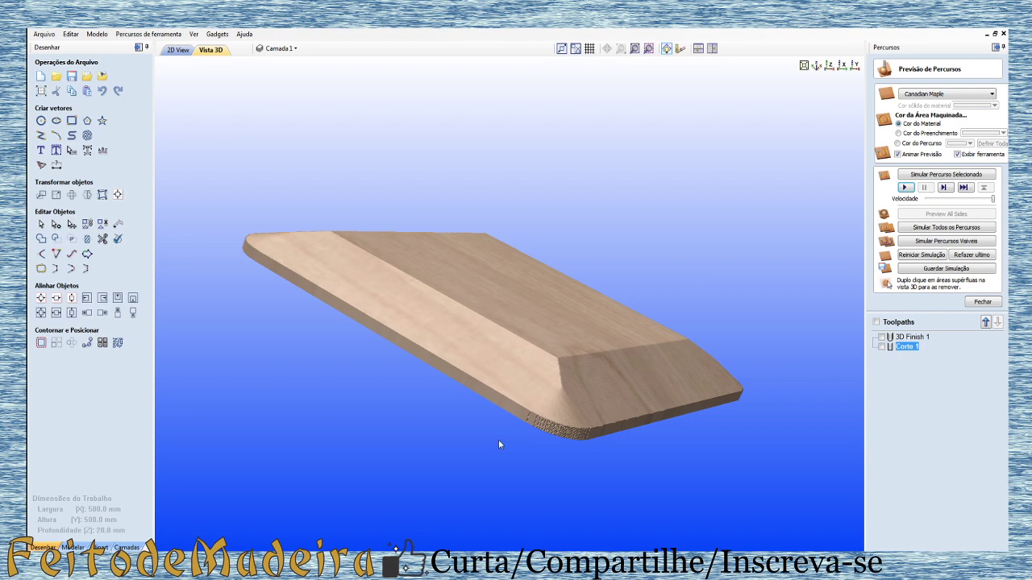
pyautogui.moveTo(503, 395)
pyautogui.mouseDown()
pyautogui.moveTo(511, 415)
pyautogui.moveTo(484, 424)
pyautogui.moveTo(260, 301)
pyautogui.moveTo(230, 217)
pyautogui.moveTo(525, 352)
pyautogui.moveTo(415, 449)
pyautogui.moveTo(346, 438)
pyautogui.moveTo(372, 373)
pyautogui.moveTo(477, 293)
pyautogui.moveTo(583, 235)
pyautogui.moveTo(680, 154)
pyautogui.moveTo(244, 288)
pyautogui.mouseUp()
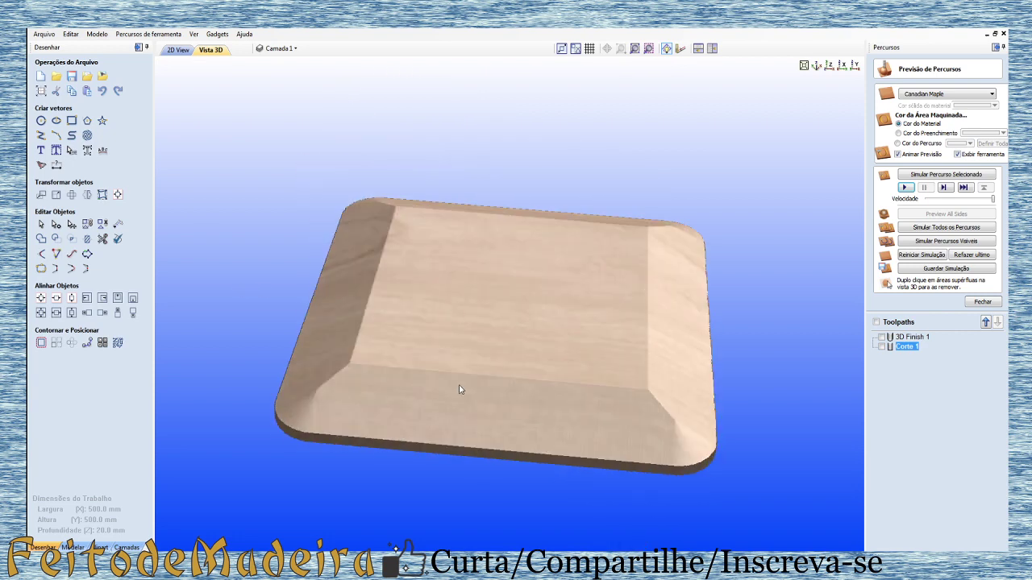
pyautogui.moveTo(460, 387)
pyautogui.mouseDown()
pyautogui.moveTo(433, 484)
pyautogui.moveTo(503, 408)
pyautogui.moveTo(573, 208)
pyautogui.moveTo(603, 171)
pyautogui.moveTo(491, 224)
pyautogui.moveTo(453, 316)
pyautogui.moveTo(534, 357)
pyautogui.moveTo(654, 322)
pyautogui.moveTo(691, 253)
pyautogui.moveTo(696, 181)
pyautogui.moveTo(692, 196)
pyautogui.mouseUp()
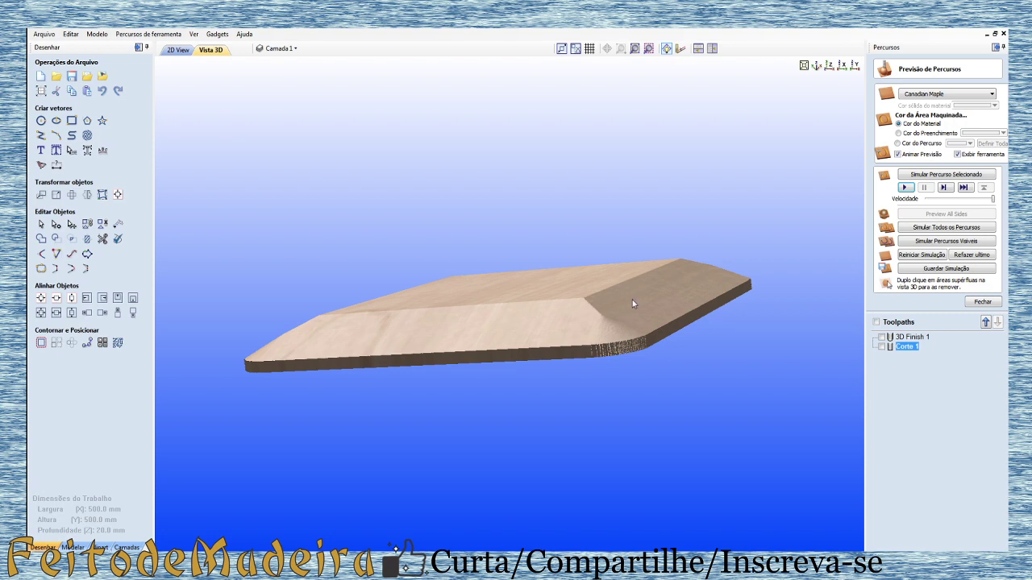
pyautogui.moveTo(632, 300)
pyautogui.mouseDown()
pyautogui.moveTo(708, 398)
pyautogui.moveTo(626, 426)
pyautogui.moveTo(343, 216)
pyautogui.moveTo(643, 374)
pyautogui.moveTo(366, 343)
pyautogui.moveTo(393, 171)
pyautogui.mouseUp()
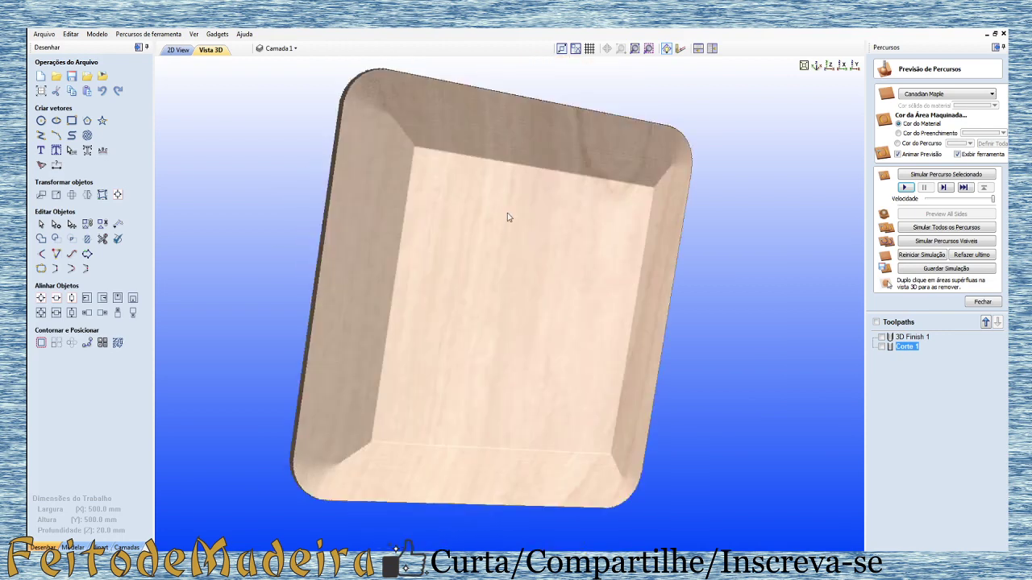
pyautogui.moveTo(508, 217); pyautogui.dragTo(471, 131)
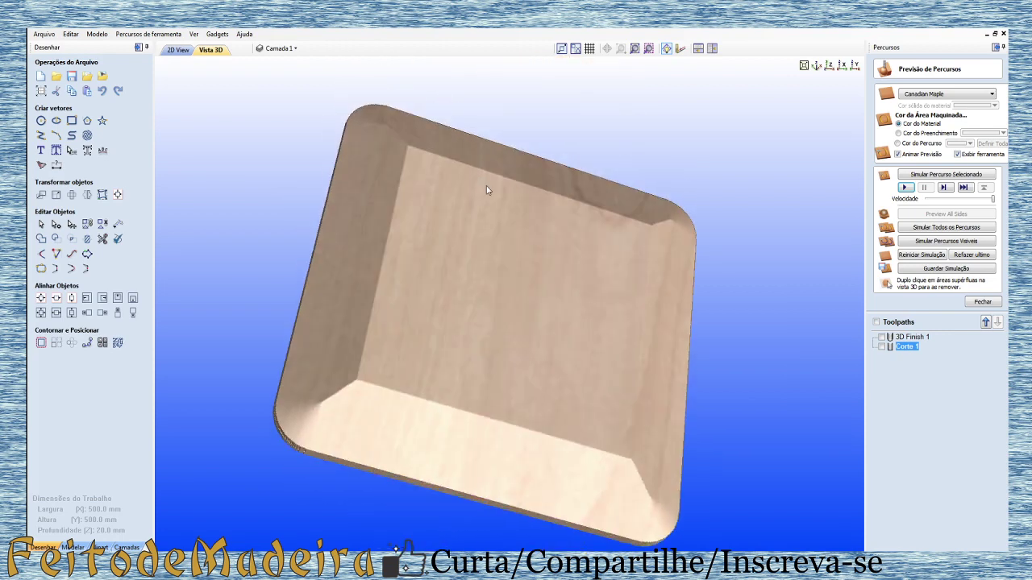
pyautogui.moveTo(487, 186)
pyautogui.mouseDown()
pyautogui.moveTo(368, 189)
pyautogui.moveTo(346, 169)
pyautogui.mouseUp()
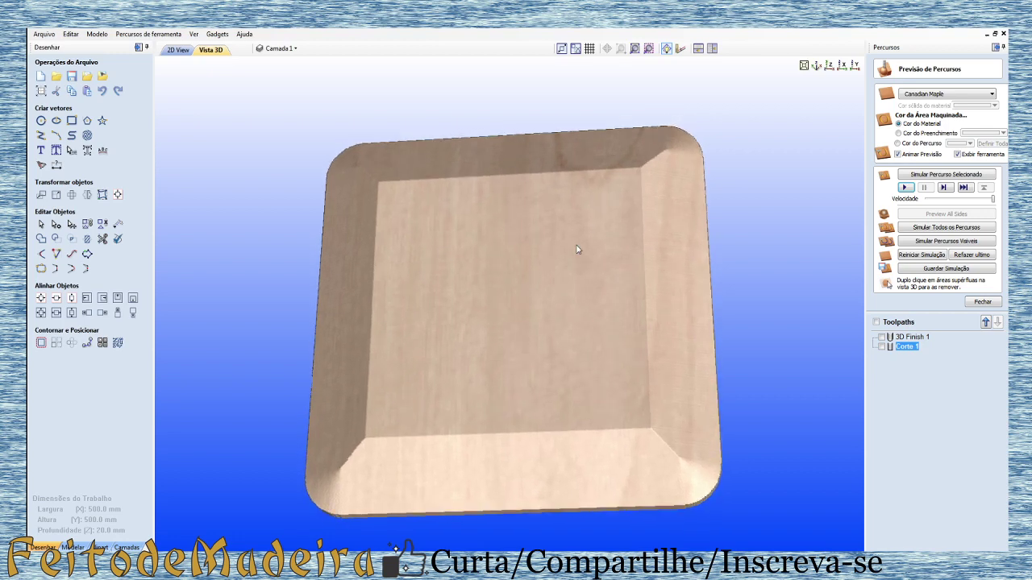
pyautogui.moveTo(580, 240); pyautogui.dragTo(589, 91)
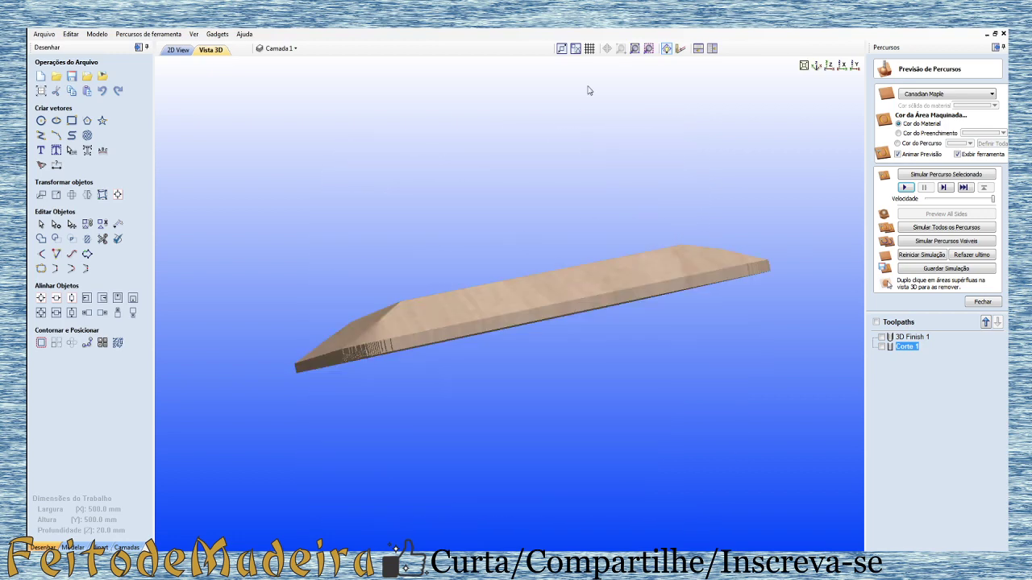
pyautogui.moveTo(619, 297); pyautogui.dragTo(665, 461)
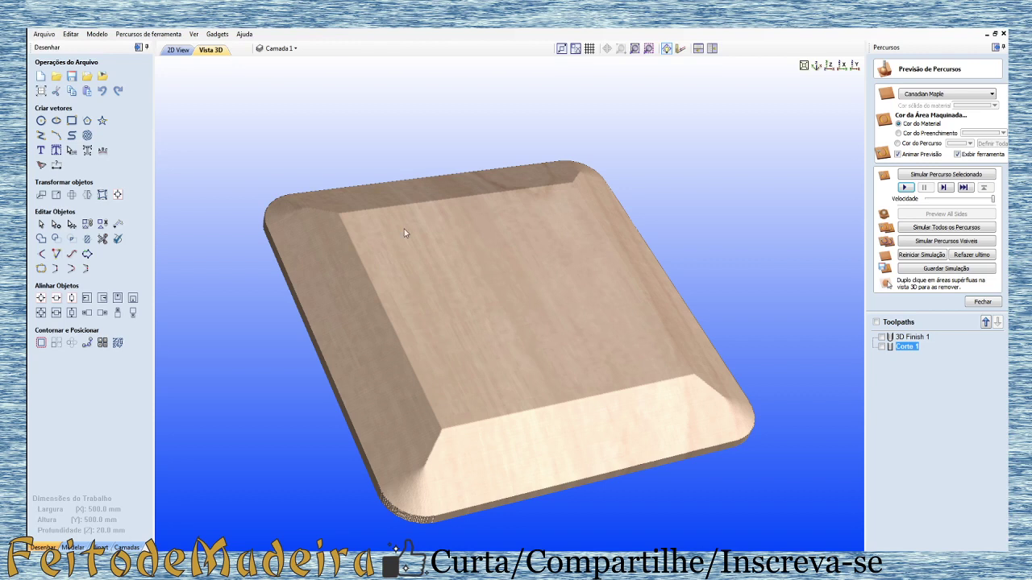
# - Switch to the 2D view and zoom on the rounded-rectangle outline
pyautogui.click(181, 51)
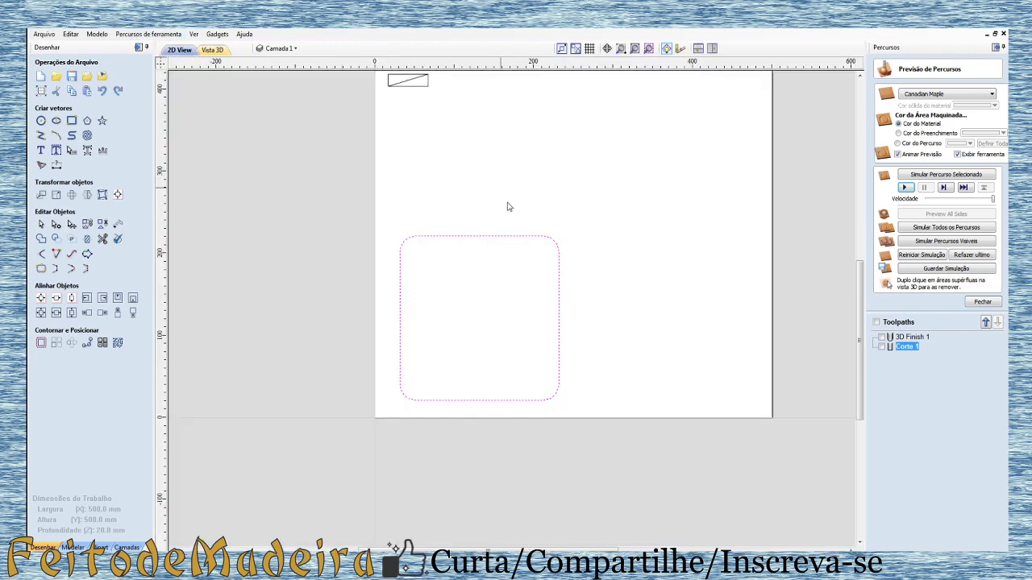
pyautogui.scroll(2, 530, 221)
pyautogui.scroll(-2, 530, 221)
pyautogui.scroll(-2, 509, 242)
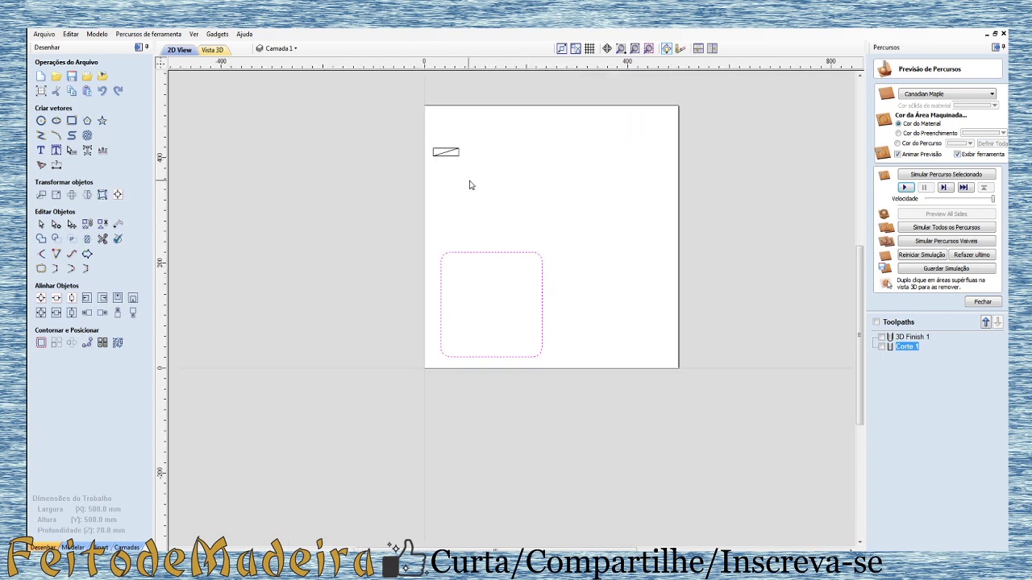
pyautogui.scroll(1, 480, 352)
pyautogui.scroll(2, 474, 371)
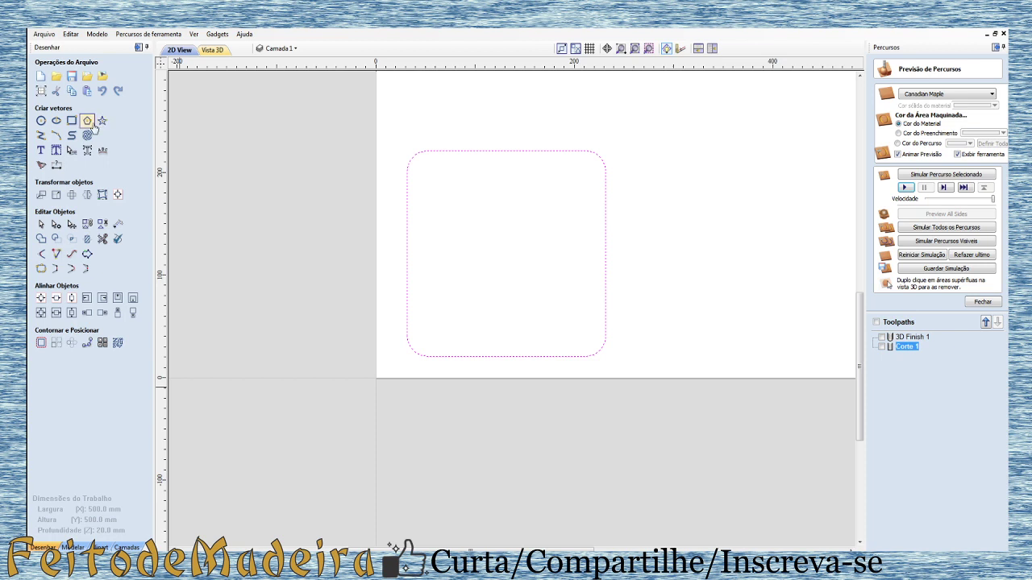
# - Try the ellipse and rectangle tools, toggling rectangle corners between rounded and inward-rounded
pyautogui.click(63, 122)
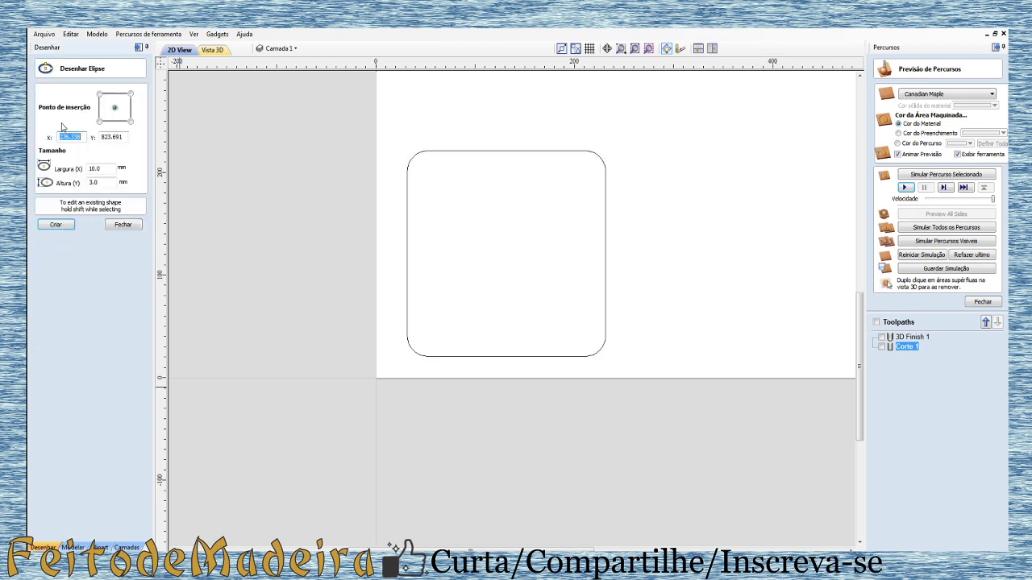
pyautogui.click(123, 229)
pyautogui.click(72, 120)
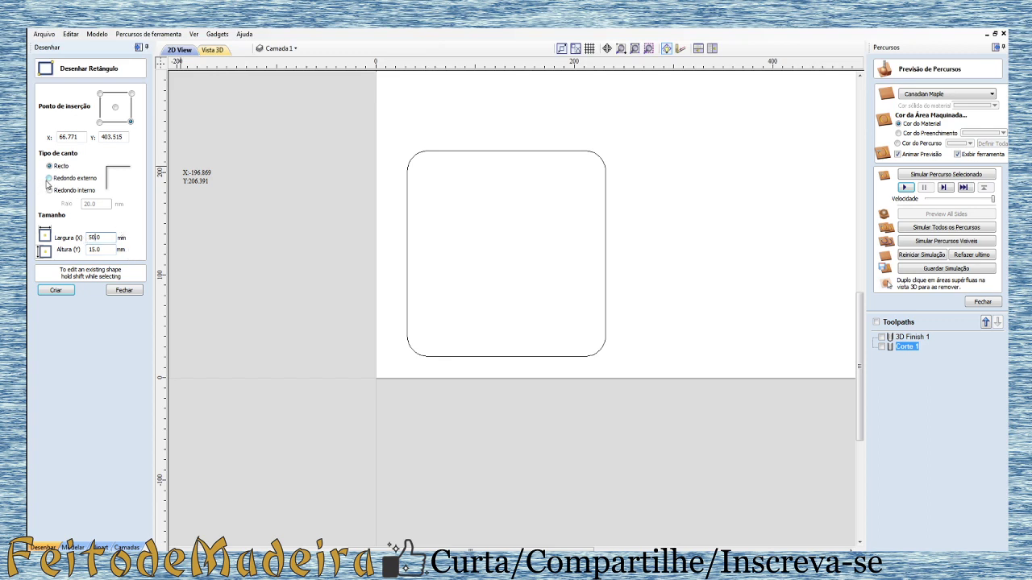
pyautogui.click(50, 180)
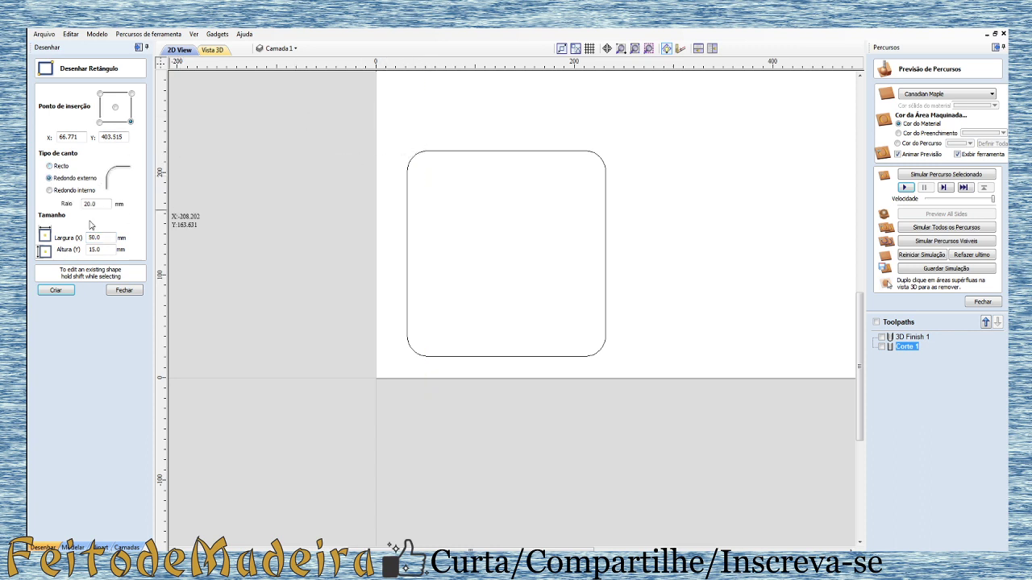
pyautogui.click(49, 191)
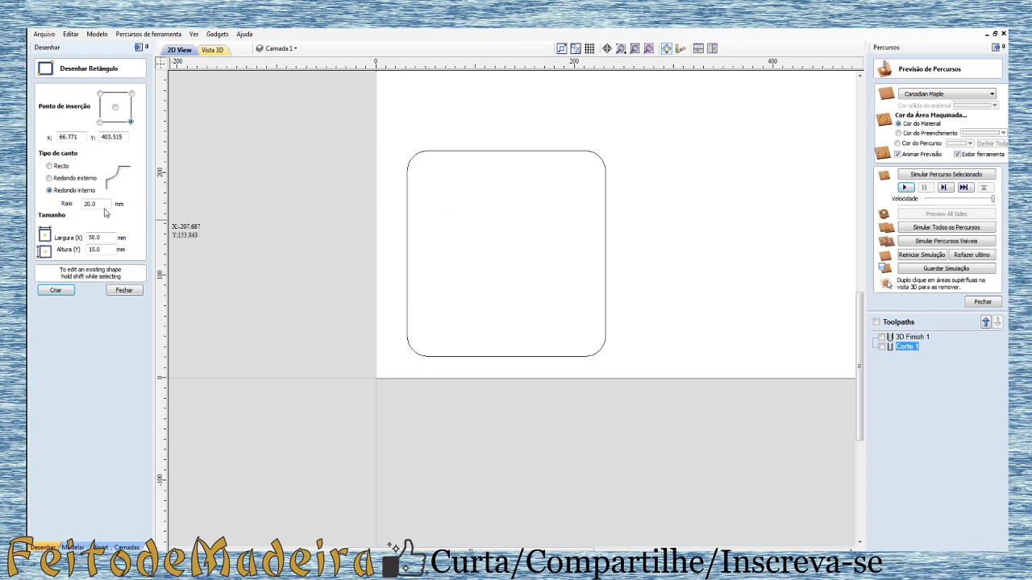
pyautogui.click(129, 292)
# - Draw a 40 mm circle at the outline's top-left corner and close the circle tool
pyautogui.click(44, 124)
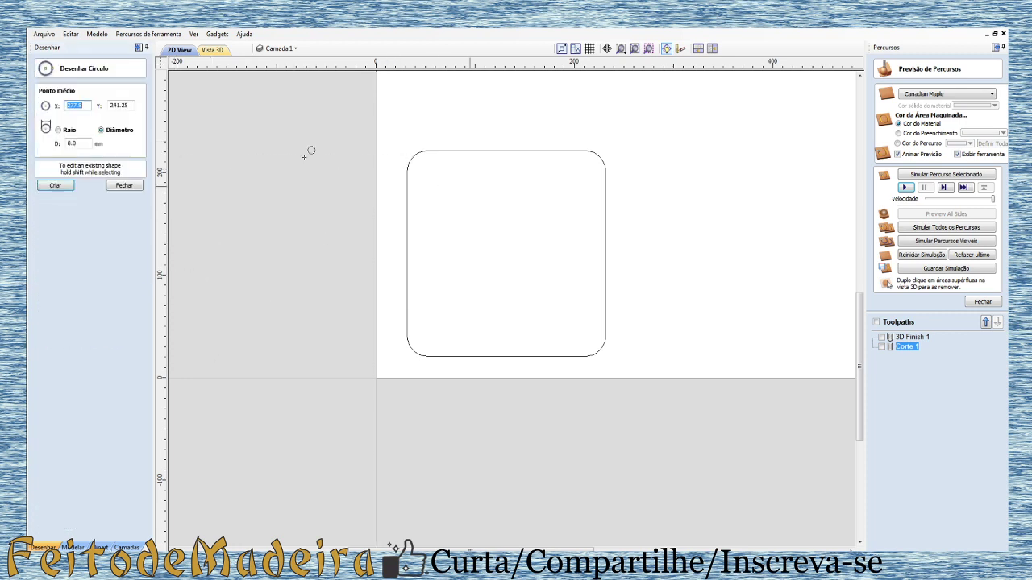
pyautogui.moveTo(445, 136); pyautogui.dragTo(462, 140)
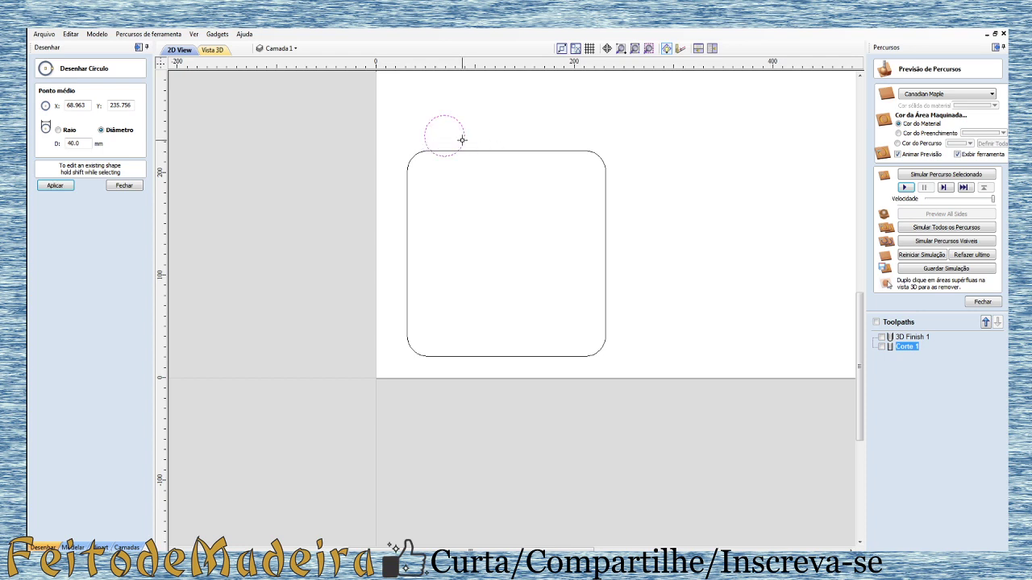
pyautogui.click(124, 185)
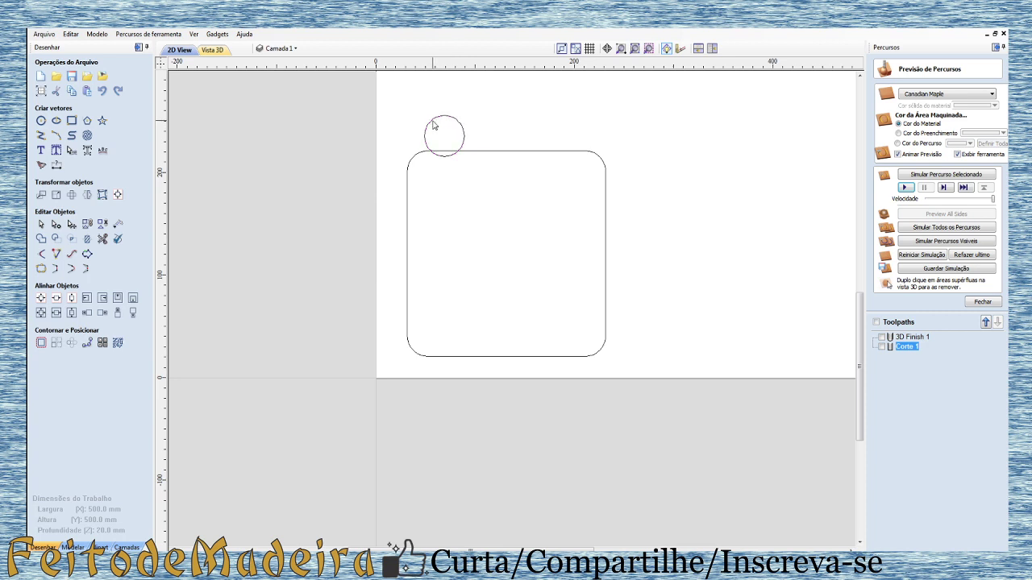
# - Move the 40 mm circle off the sheet, leaving only the rounded square, and show the Modelar tools
pyautogui.click(433, 125)
pyautogui.moveTo(431, 121); pyautogui.dragTo(411, 159)
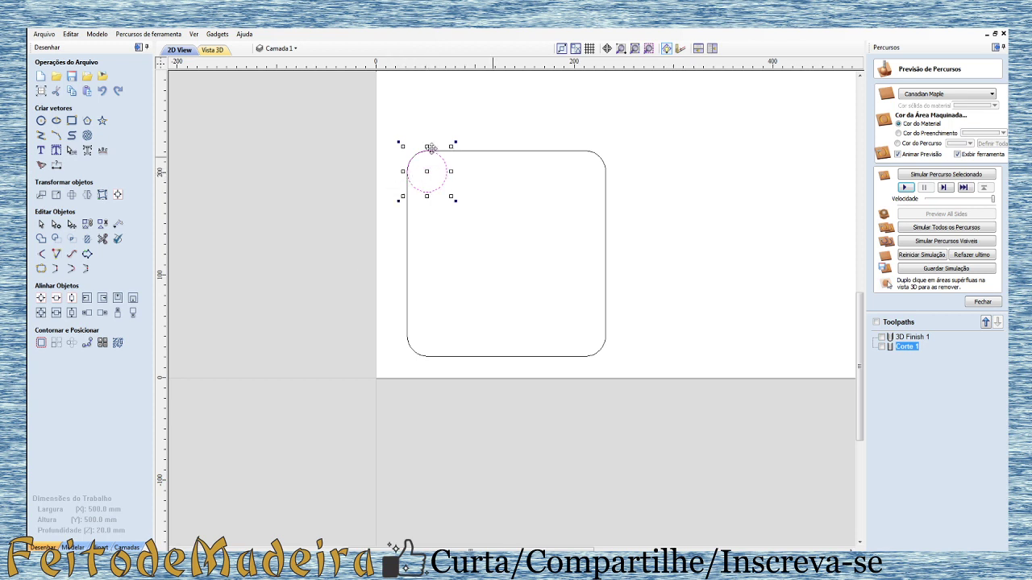
pyautogui.moveTo(428, 170); pyautogui.dragTo(300, 183)
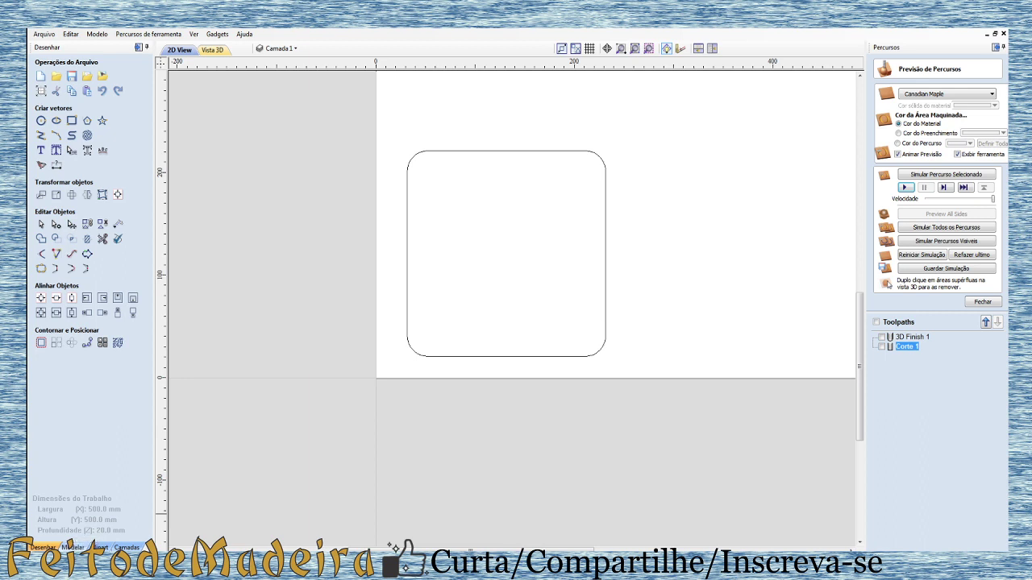
pyautogui.click(77, 547)
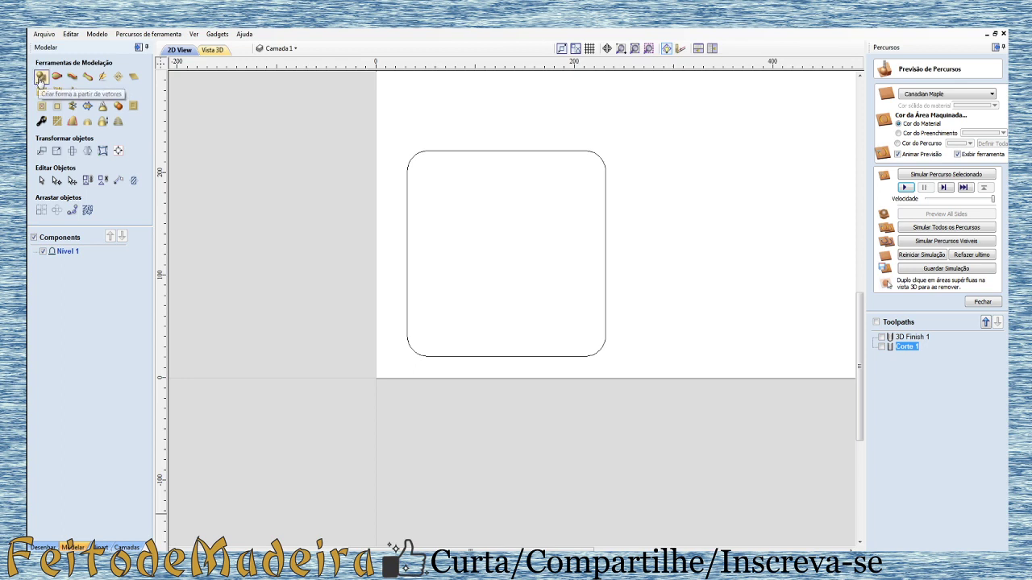
# - Open Create Shape from vectors for the rounded-square outline with an angled profile and 15 mm height limit
pyautogui.click(39, 80)
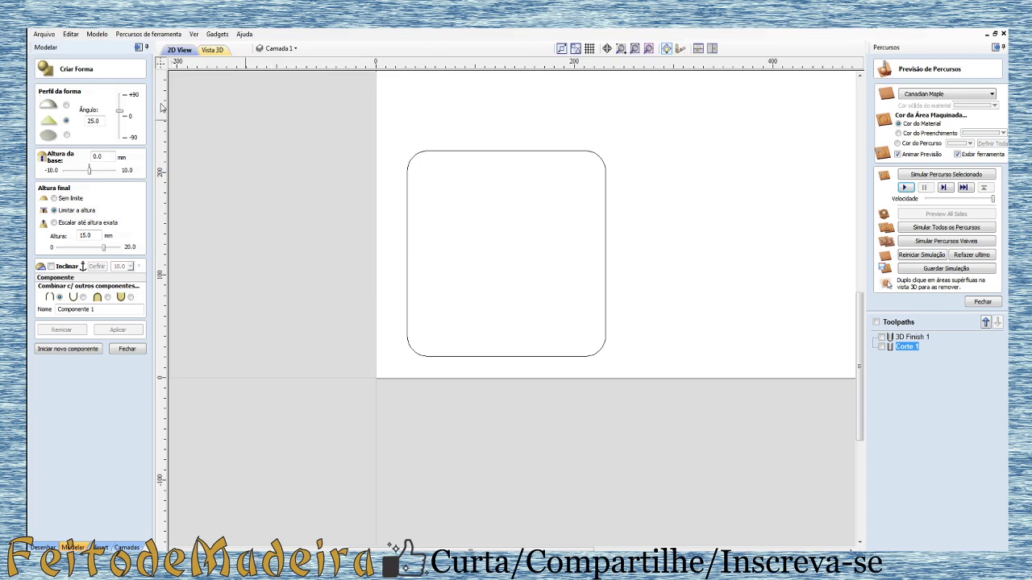
pyautogui.click(409, 159)
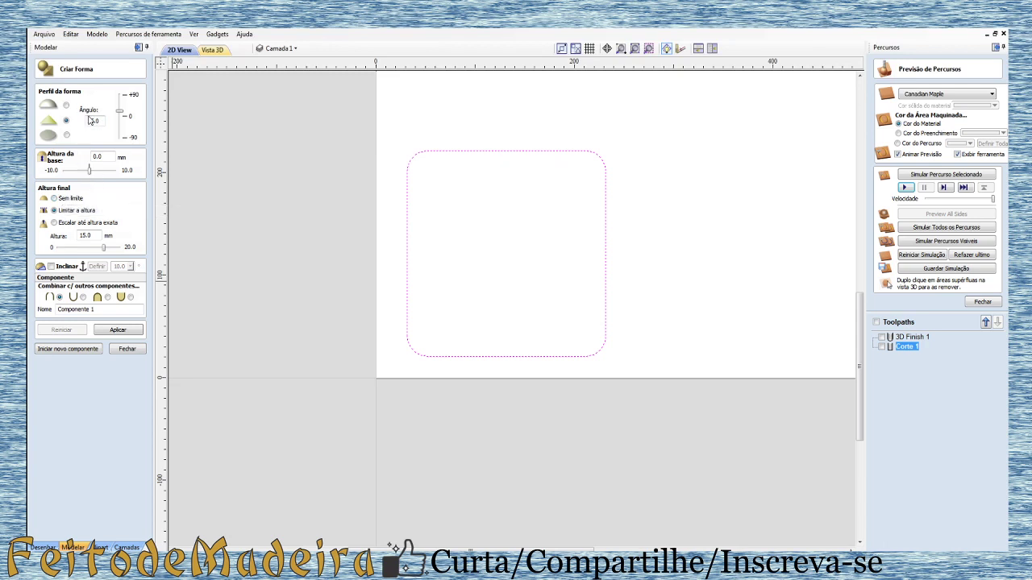
# - Adjust the Ângulo field and slider to a bevel angle of about 40–41 degrees
pyautogui.press('BackSpace')
pyautogui.write('25')
pyautogui.moveTo(121, 111); pyautogui.dragTo(119, 107)
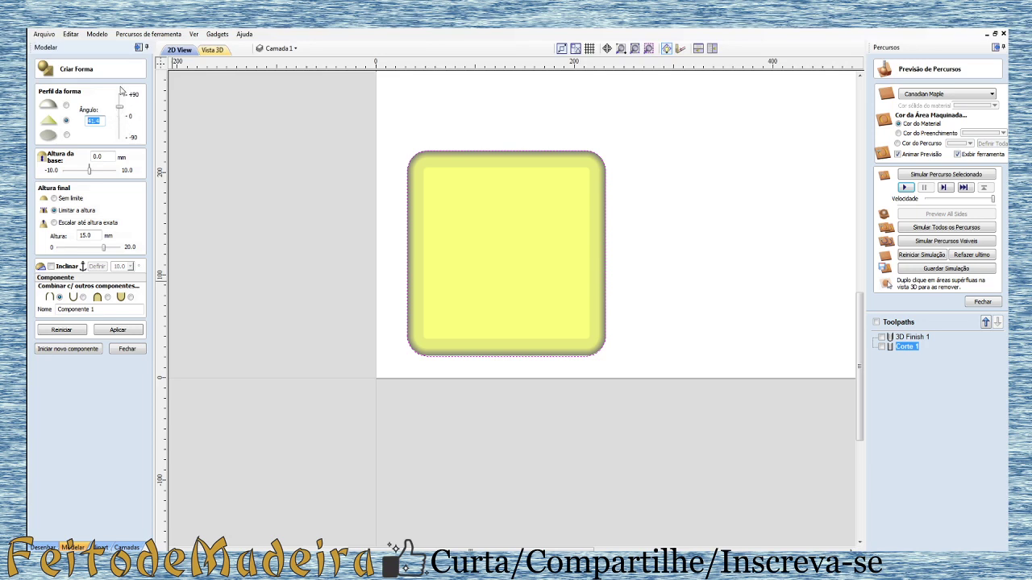
pyautogui.write('41')
pyautogui.write('0')
# - Apply the 40° shape, set Altura final to Sem limite while checking 3D, then return to 2D
pyautogui.press('Return')
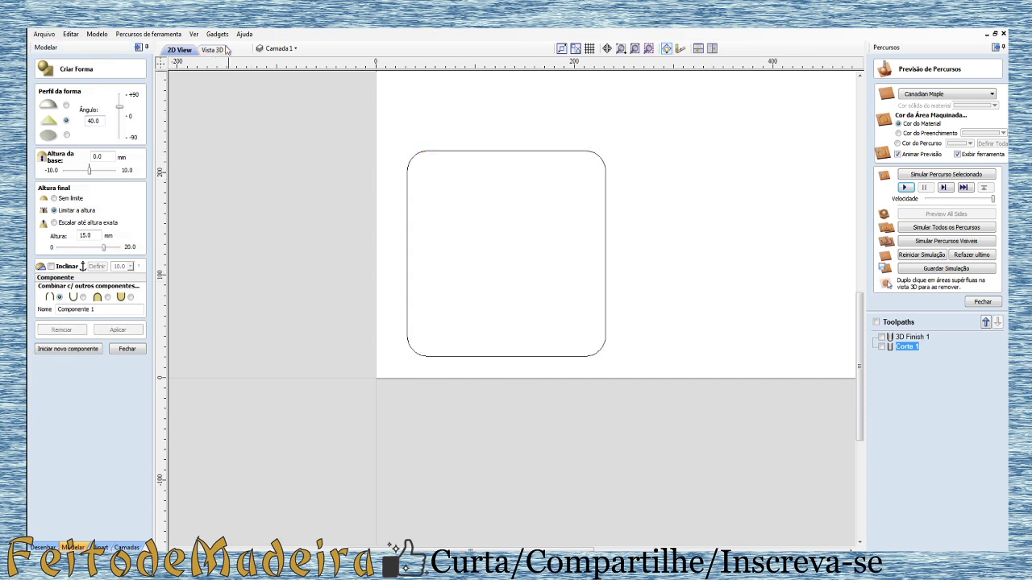
pyautogui.click(224, 49)
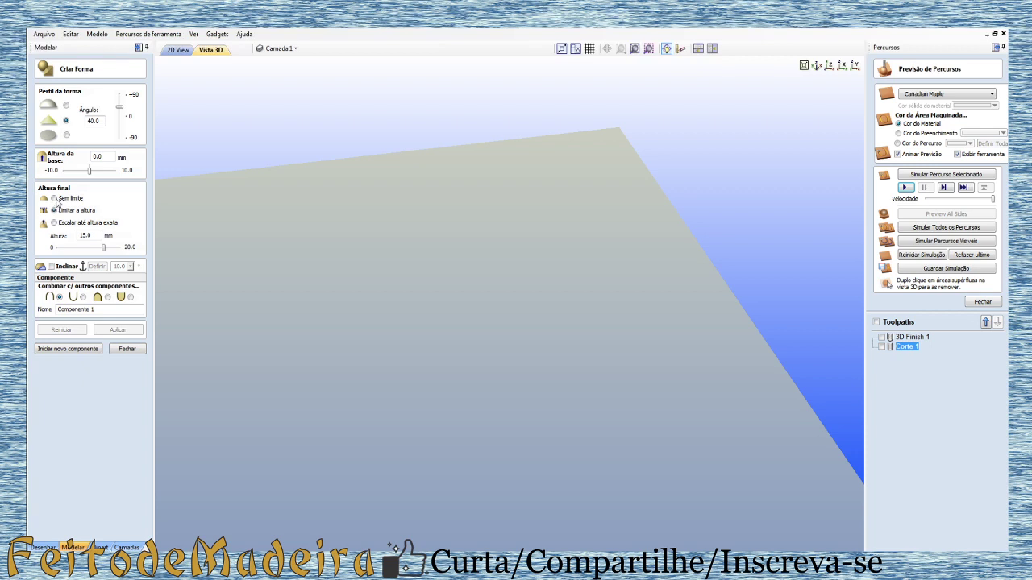
pyautogui.click(54, 199)
pyautogui.moveTo(618, 301); pyautogui.dragTo(696, 285)
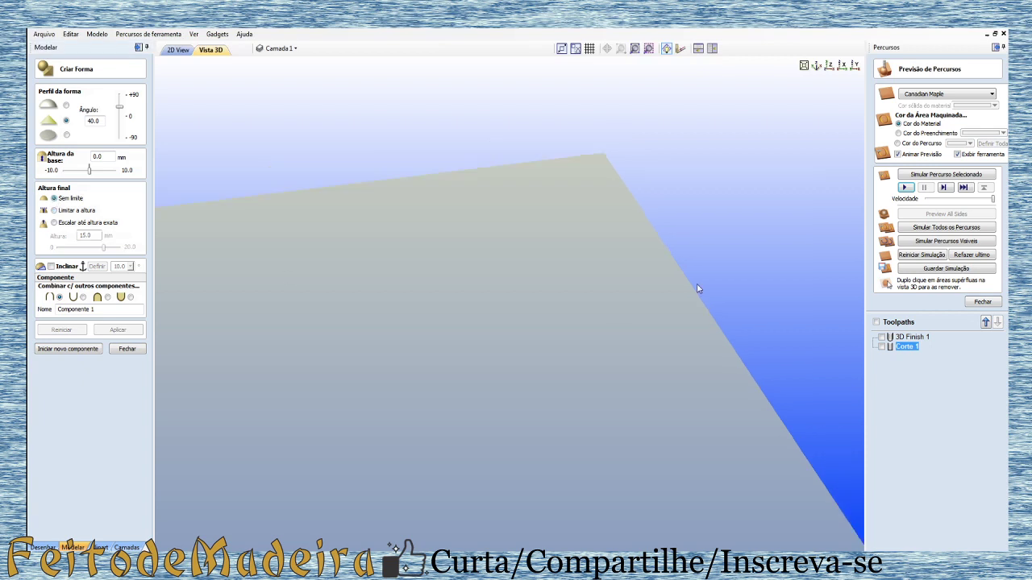
pyautogui.click(649, 50)
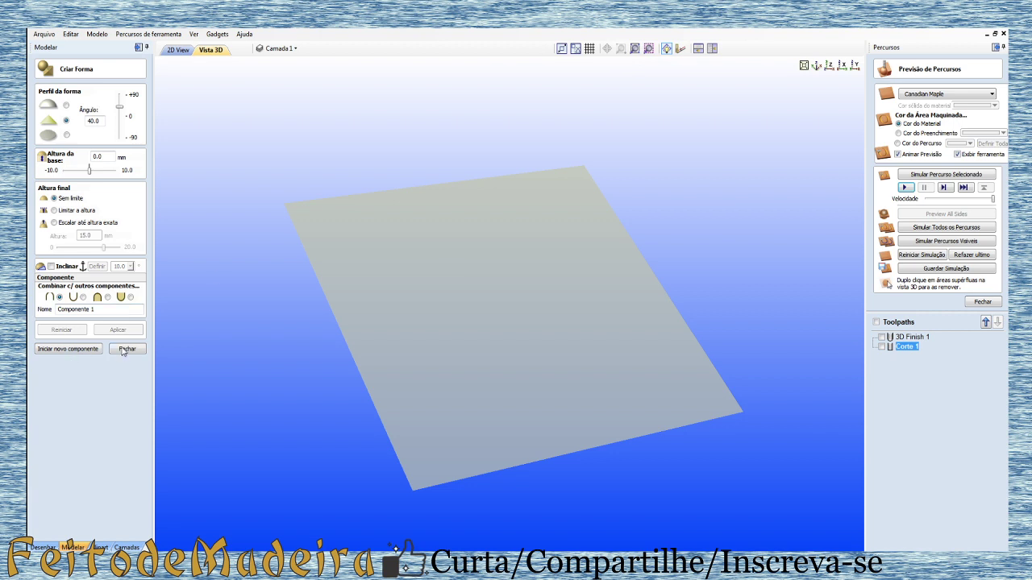
pyautogui.click(179, 50)
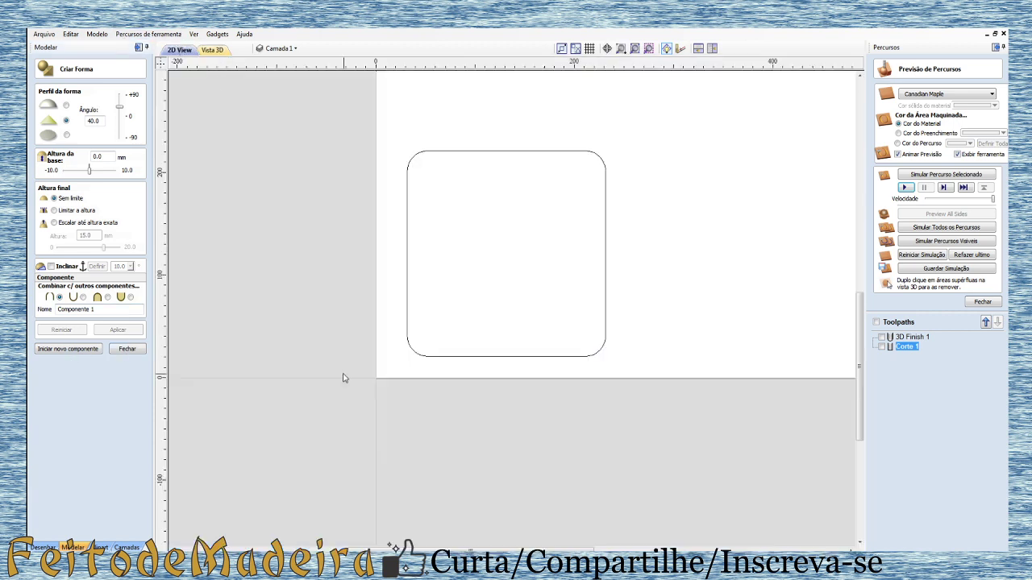
# - Apply a 40° slope with no height limit to the rounded square
pyautogui.click(408, 303)
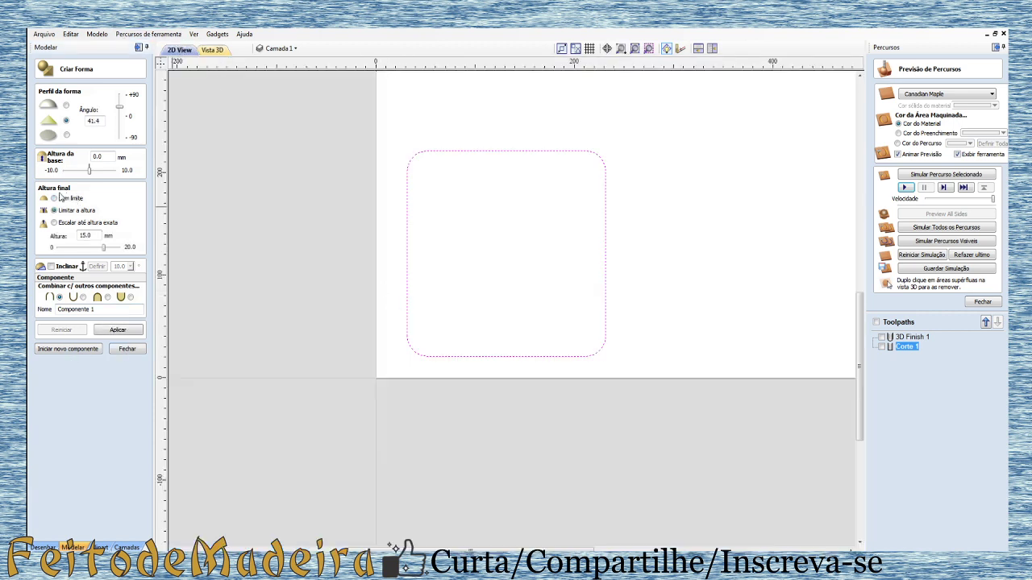
pyautogui.click(54, 198)
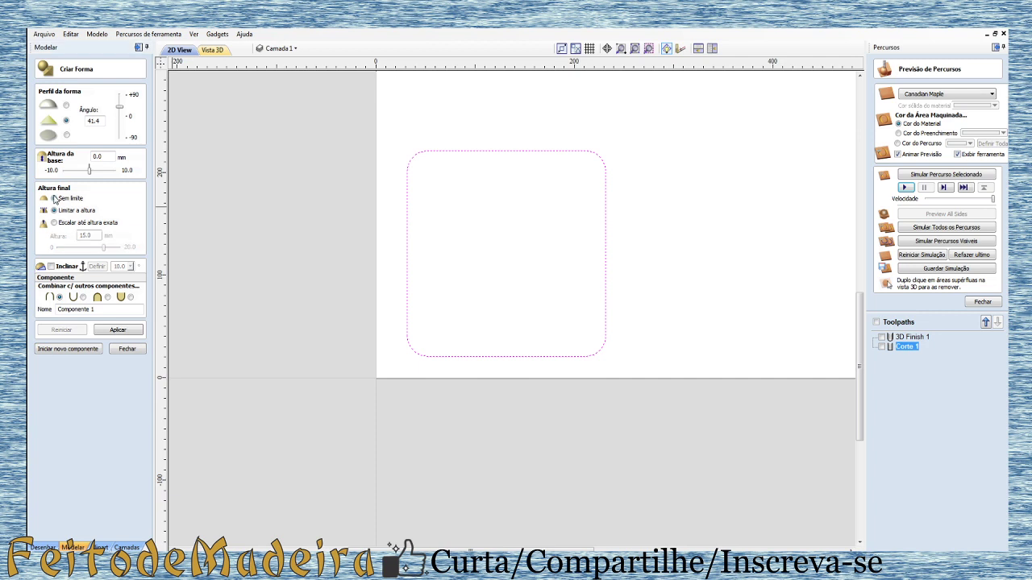
pyautogui.doubleClick(95, 121)
pyautogui.write('40')
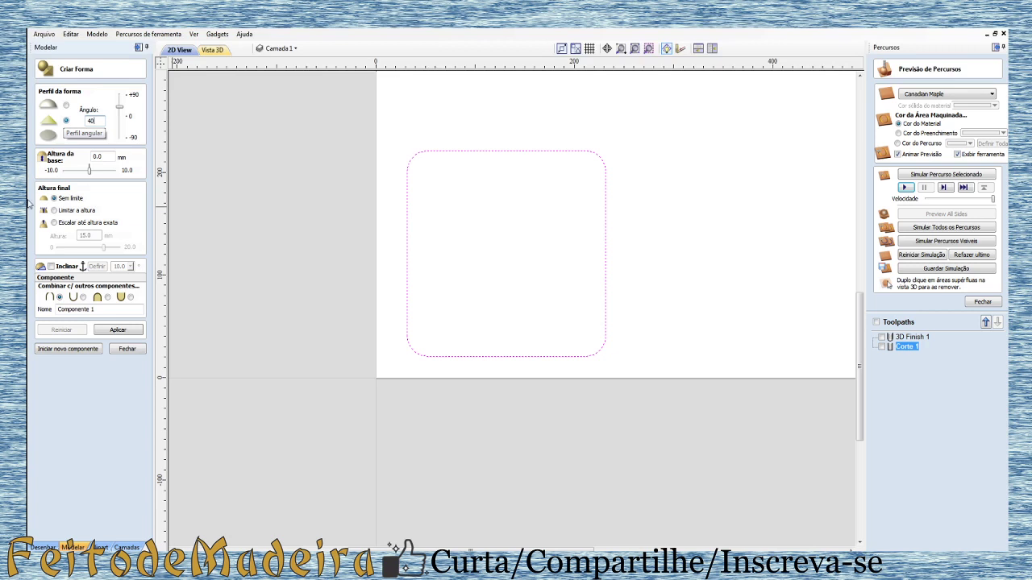
pyautogui.click(113, 330)
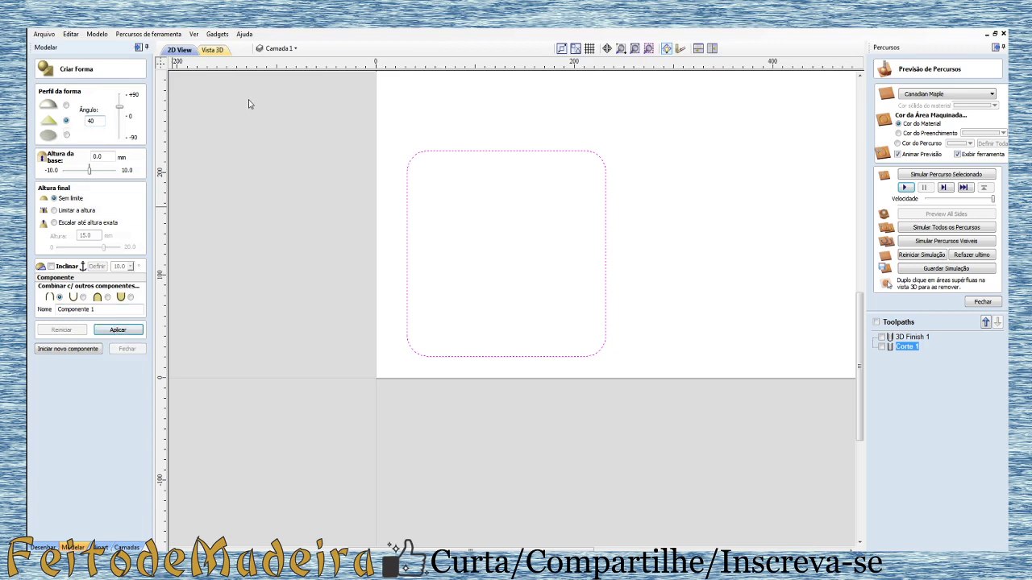
# - Inspect the pointed pyramid in 3D from top-down and isometric views, zoomed to fit
pyautogui.click(213, 52)
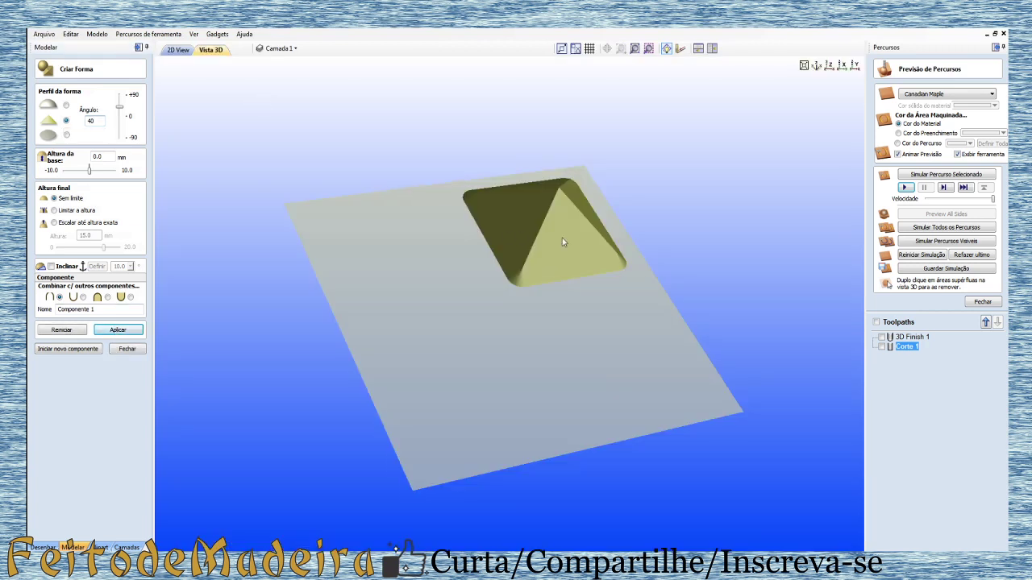
pyautogui.moveTo(562, 240)
pyautogui.mouseDown()
pyautogui.moveTo(449, 279)
pyautogui.moveTo(419, 274)
pyautogui.mouseUp()
pyautogui.moveTo(507, 375)
pyautogui.mouseDown()
pyautogui.moveTo(521, 288)
pyautogui.moveTo(592, 282)
pyautogui.moveTo(651, 241)
pyautogui.moveTo(526, 280)
pyautogui.mouseUp()
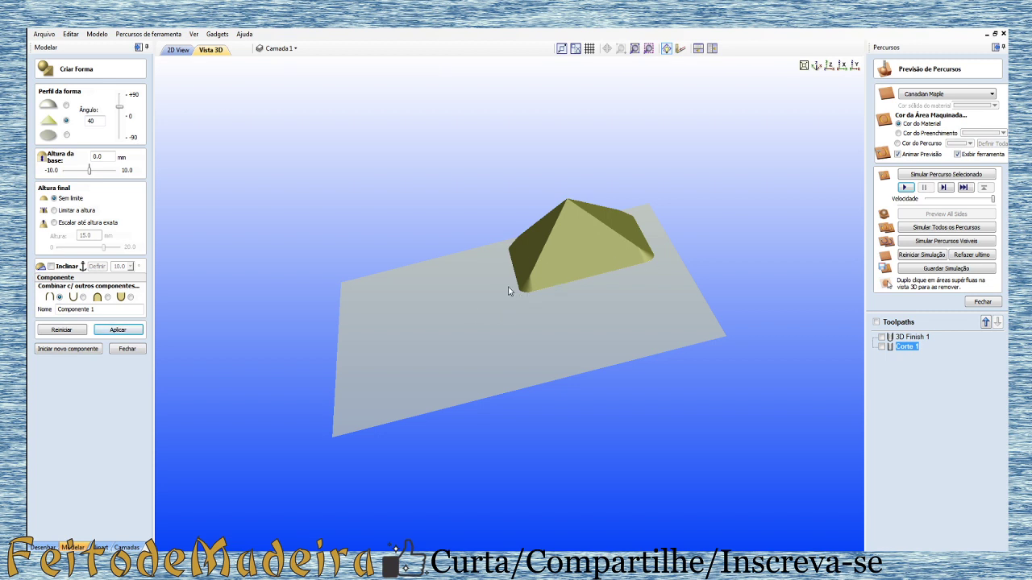
pyautogui.moveTo(548, 293); pyautogui.dragTo(584, 342)
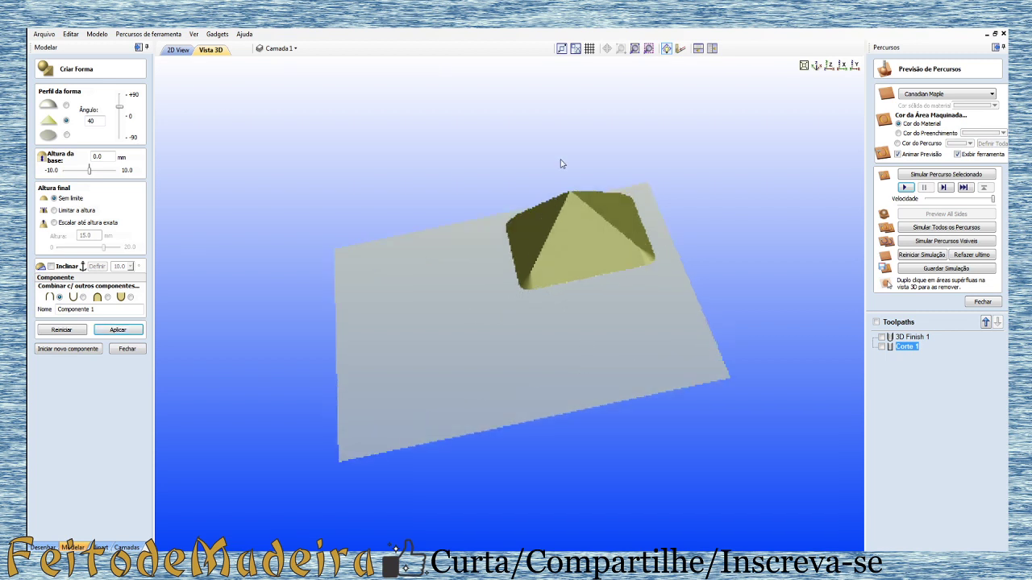
pyautogui.click(648, 51)
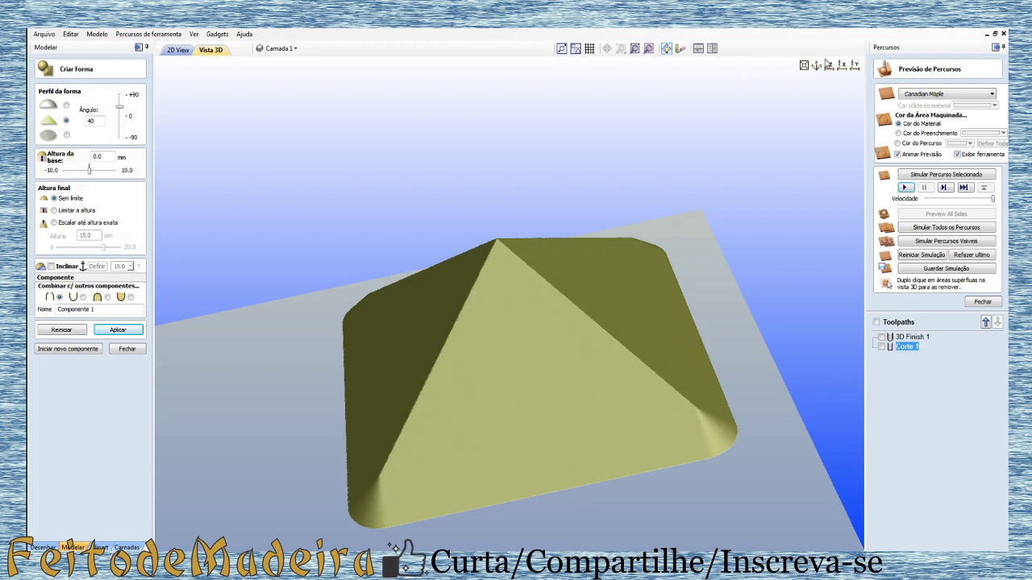
pyautogui.click(829, 67)
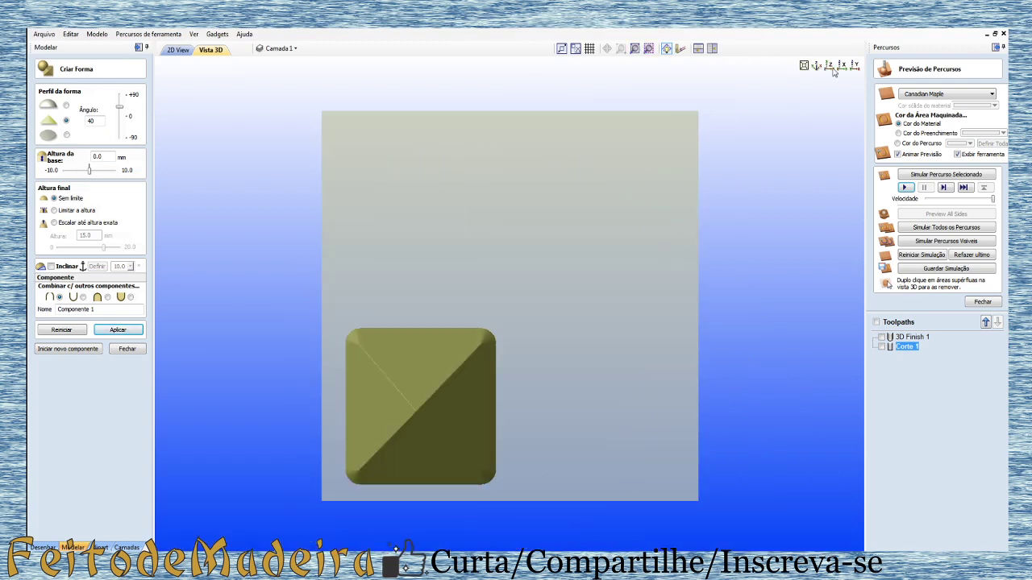
pyautogui.click(817, 67)
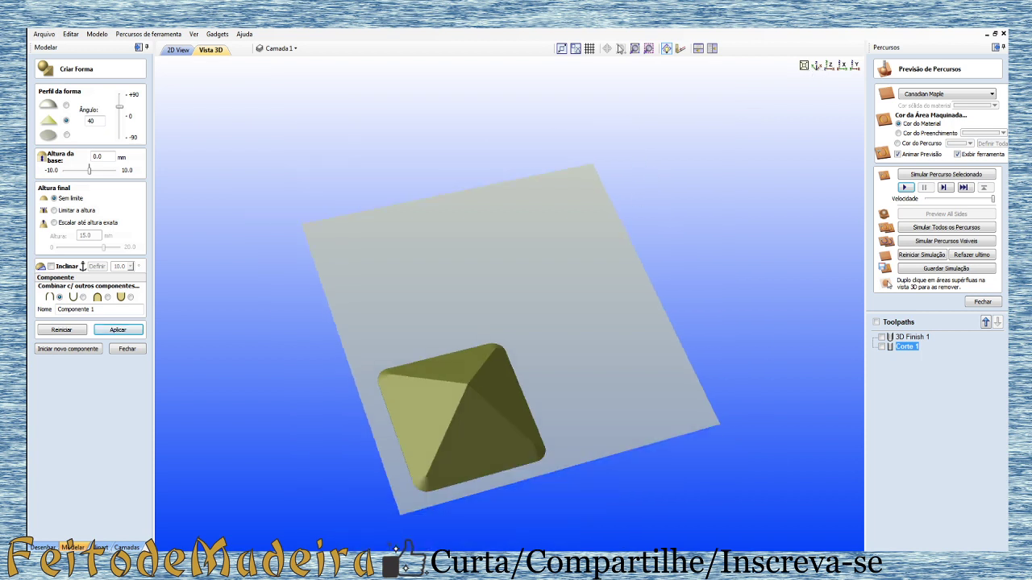
pyautogui.click(649, 49)
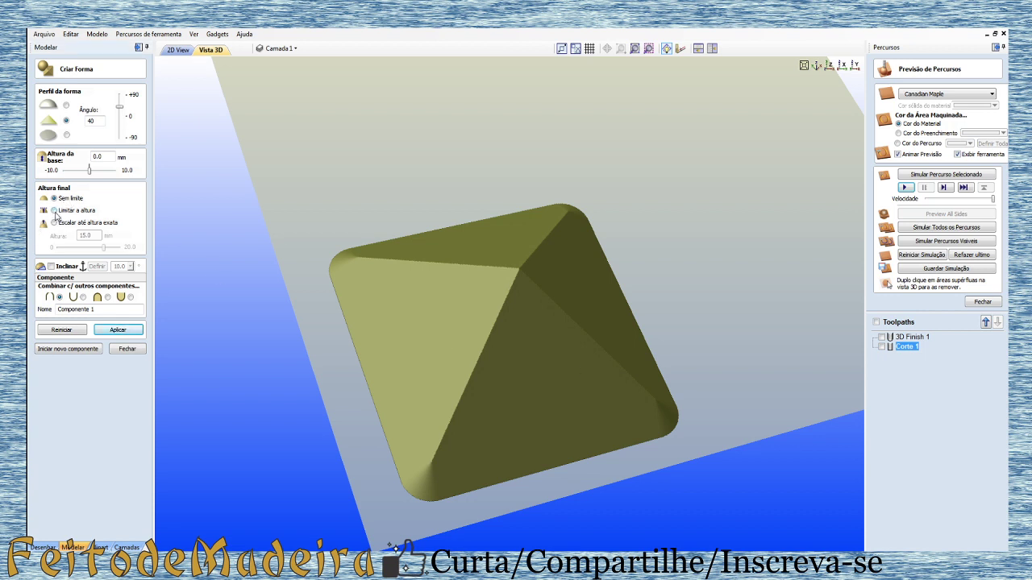
# - Compare unlimited height against the 15.0 mm cap, ending with the flat-topped raised panel
pyautogui.click(54, 211)
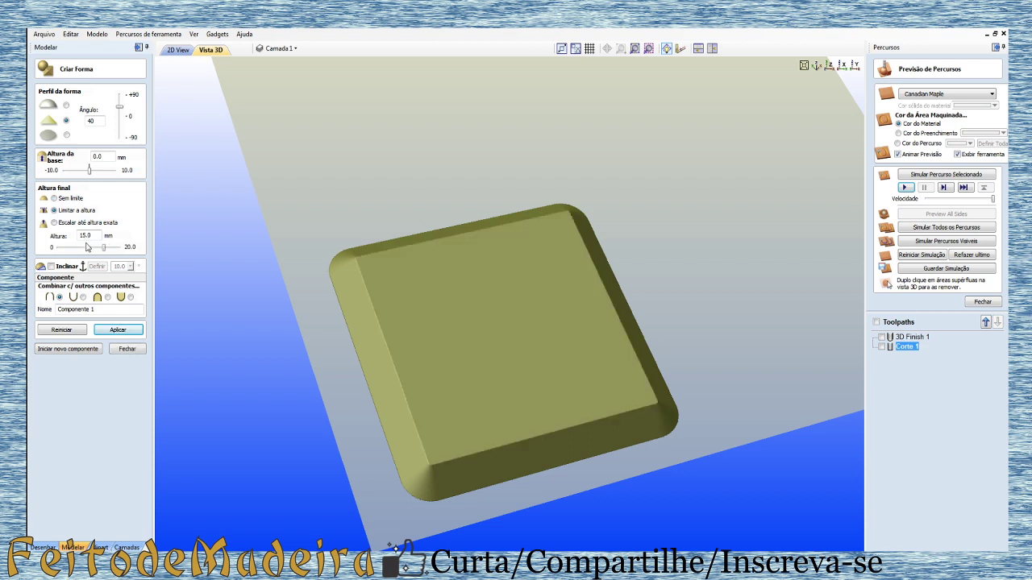
pyautogui.moveTo(401, 403); pyautogui.dragTo(440, 315)
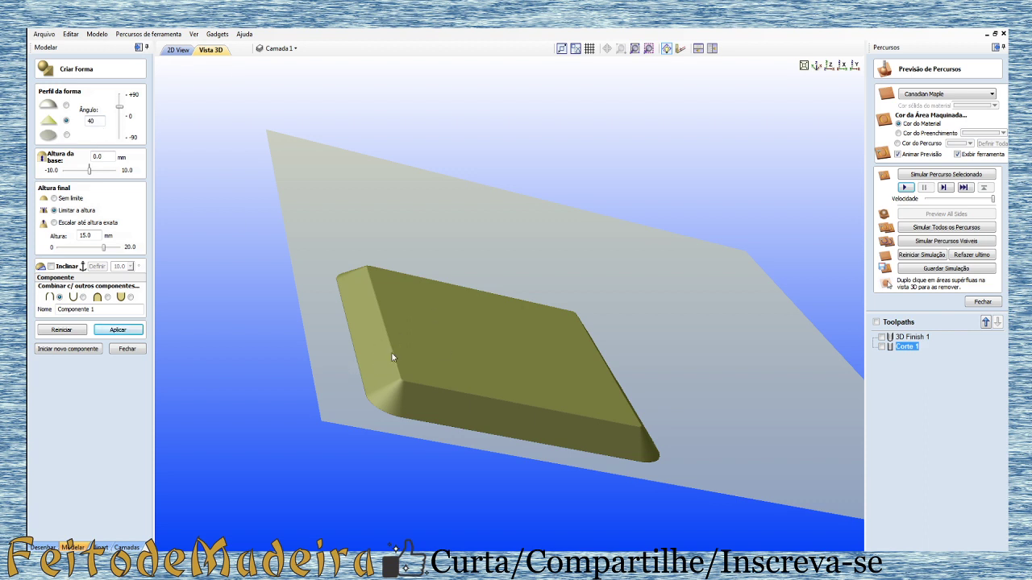
pyautogui.click(51, 199)
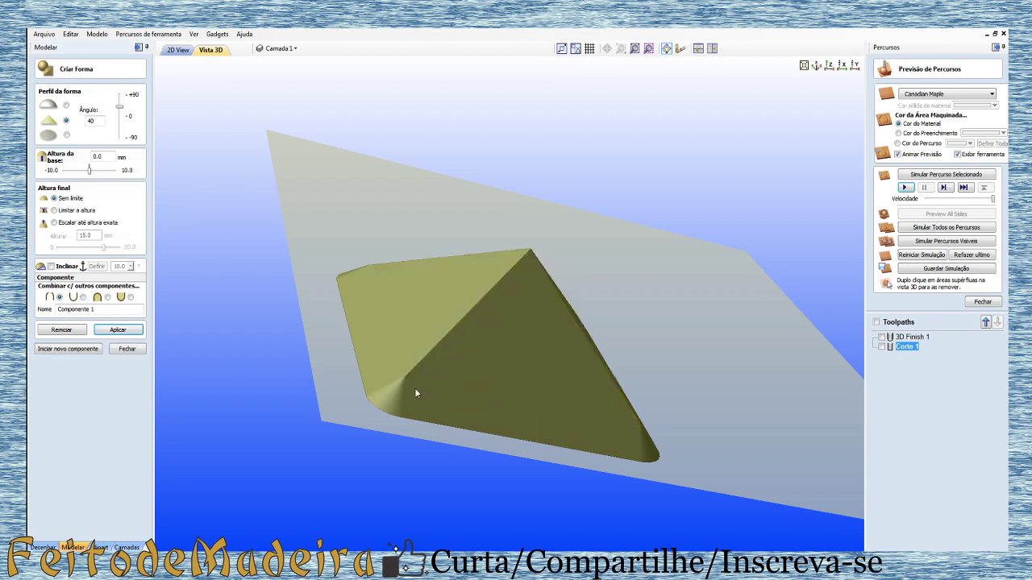
pyautogui.click(121, 330)
pyautogui.click(54, 211)
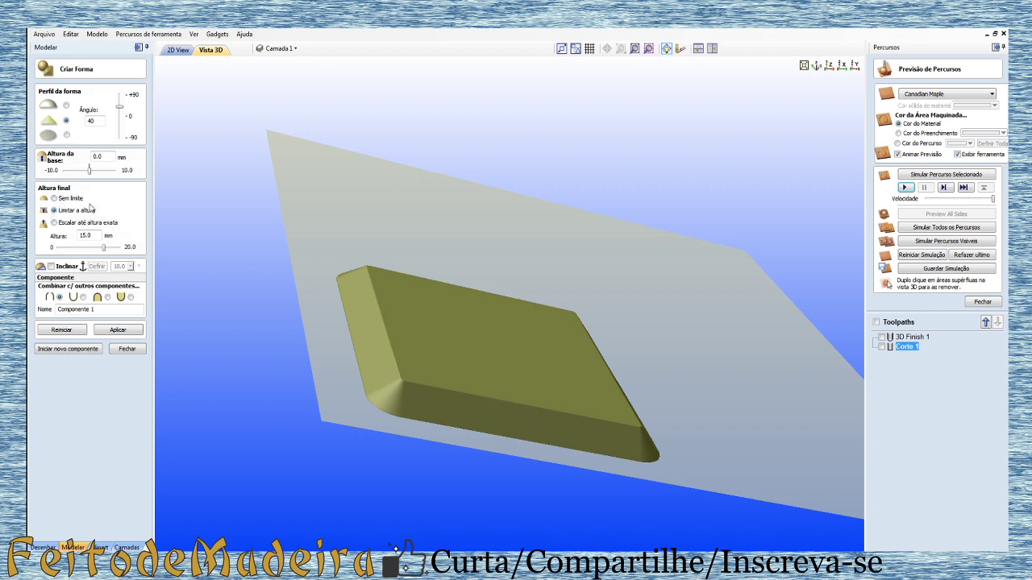
# - Choose Escalar até altura exata at 15.0 mm and tilt the 3D view to inspect the shallow pyramid
pyautogui.moveTo(95, 236); pyautogui.dragTo(44, 240)
pyautogui.click(54, 223)
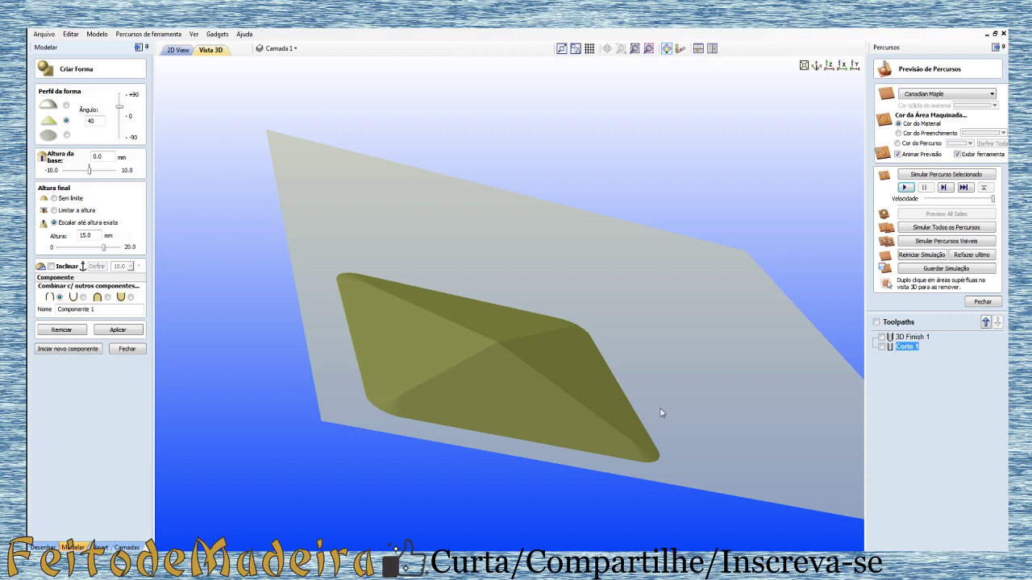
pyautogui.moveTo(532, 443)
pyautogui.mouseDown()
pyautogui.moveTo(563, 416)
pyautogui.moveTo(532, 437)
pyautogui.moveTo(323, 323)
pyautogui.mouseUp()
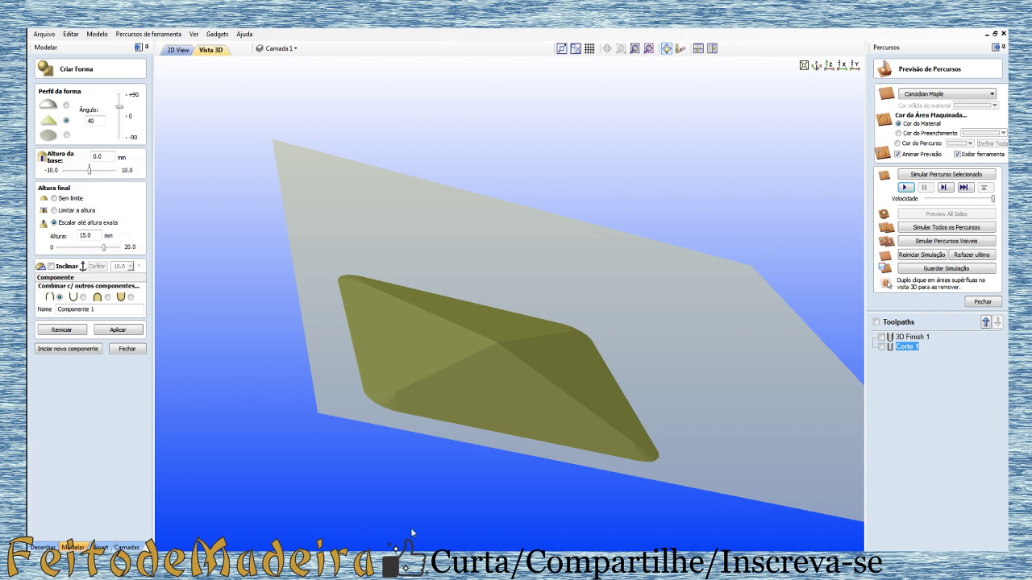
pyautogui.moveTo(599, 435)
pyautogui.mouseDown()
pyautogui.moveTo(653, 332)
pyautogui.moveTo(596, 458)
pyautogui.mouseUp()
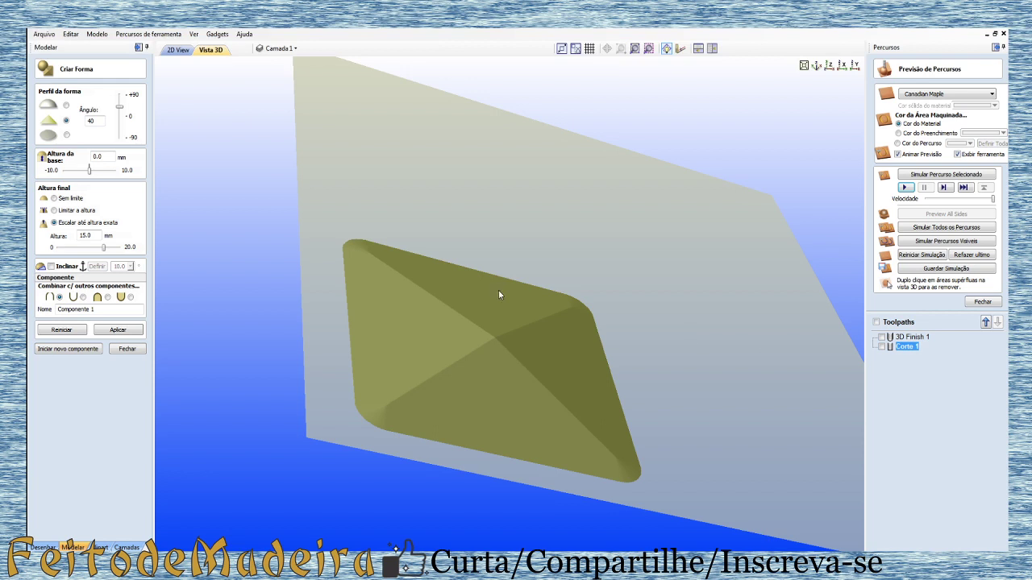
pyautogui.click(54, 198)
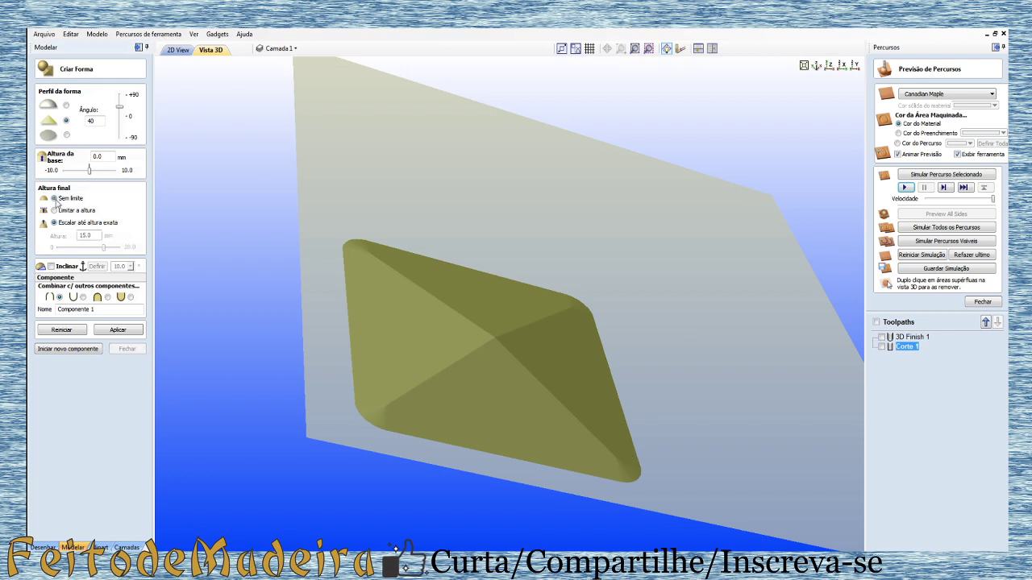
pyautogui.click(117, 332)
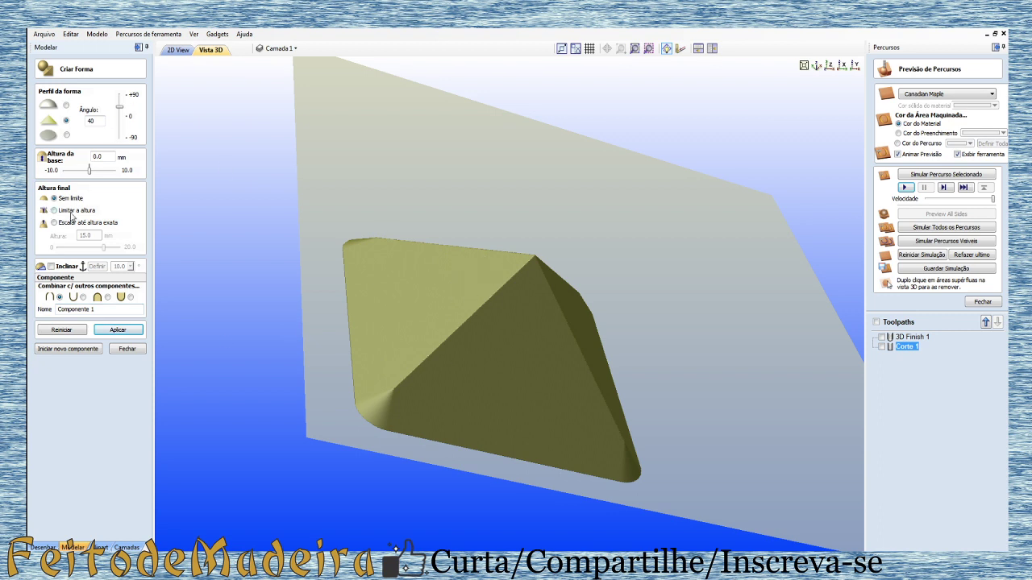
pyautogui.click(55, 211)
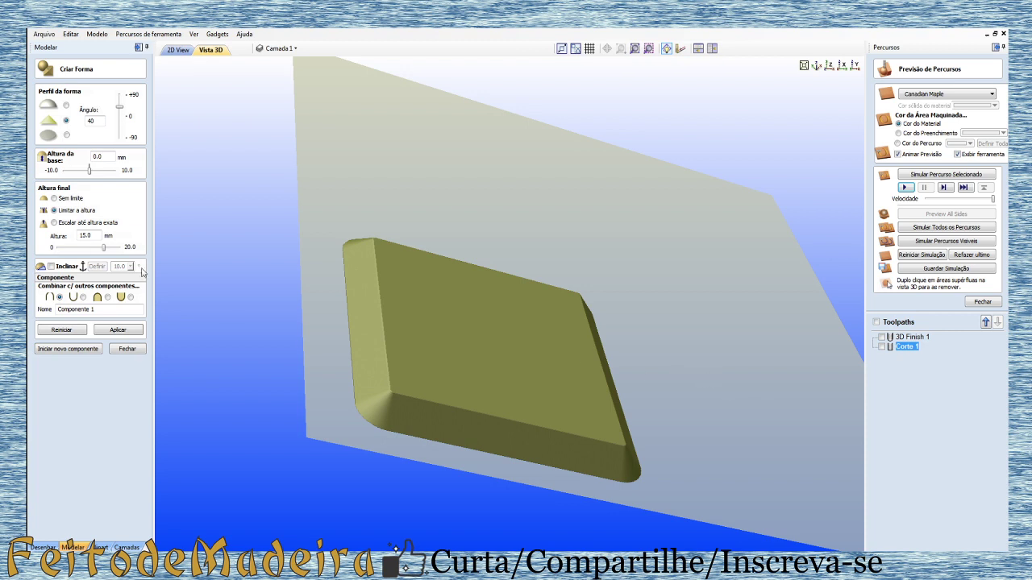
pyautogui.click(53, 224)
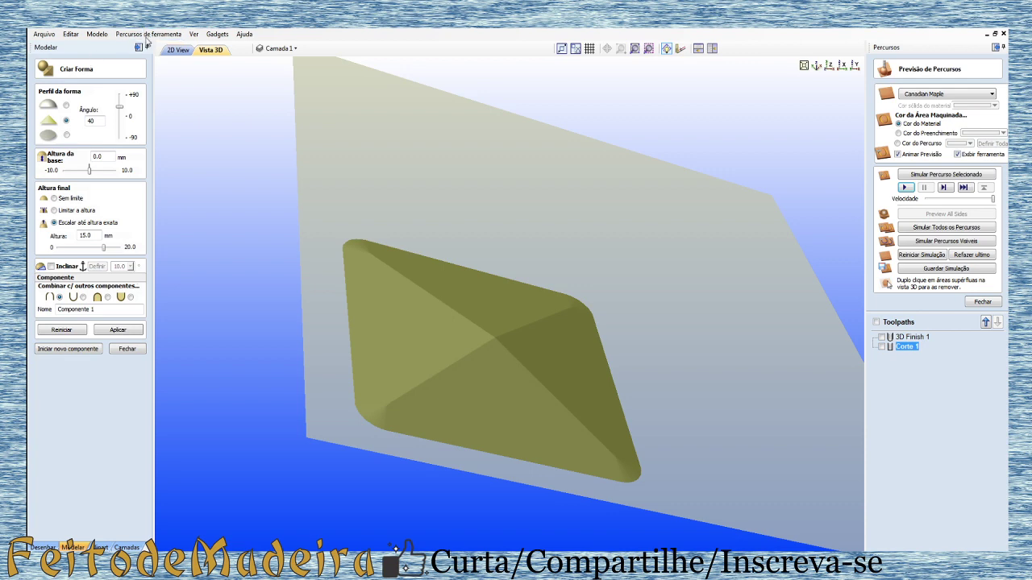
# - Discard the uncommitted shape preview and check the board in 3D before returning to 2D
pyautogui.click(179, 50)
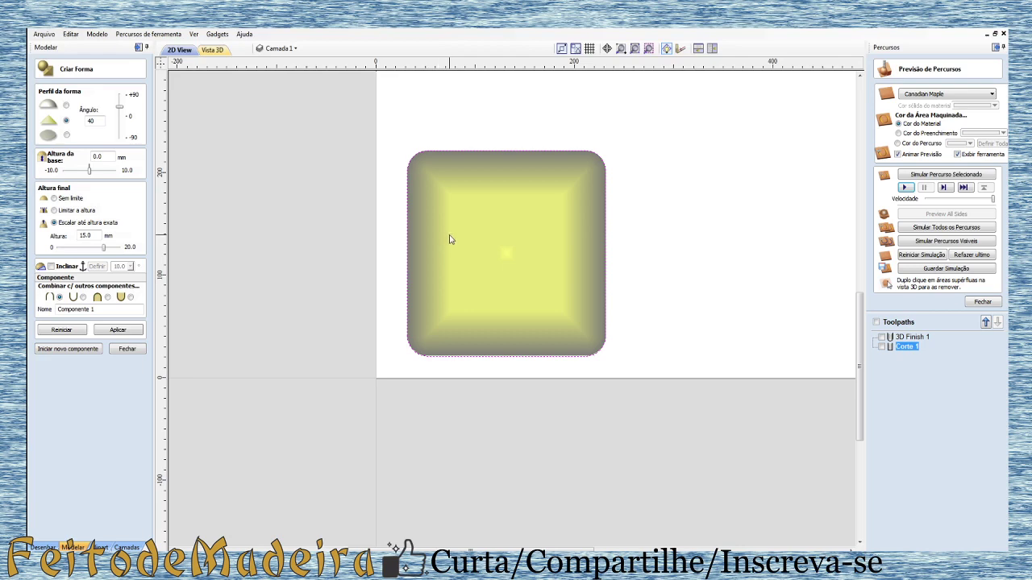
pyautogui.press('Return')
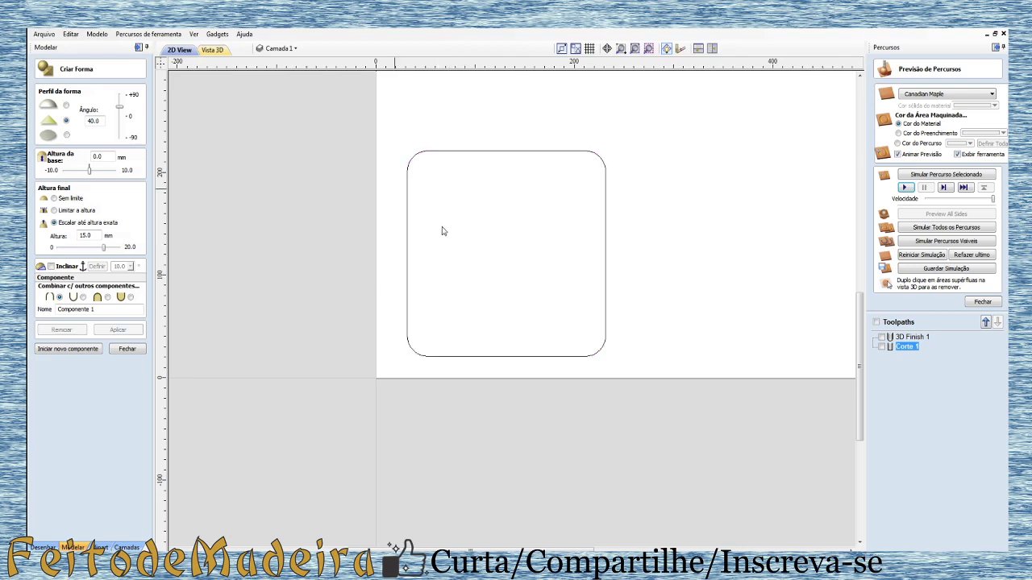
pyautogui.click(212, 50)
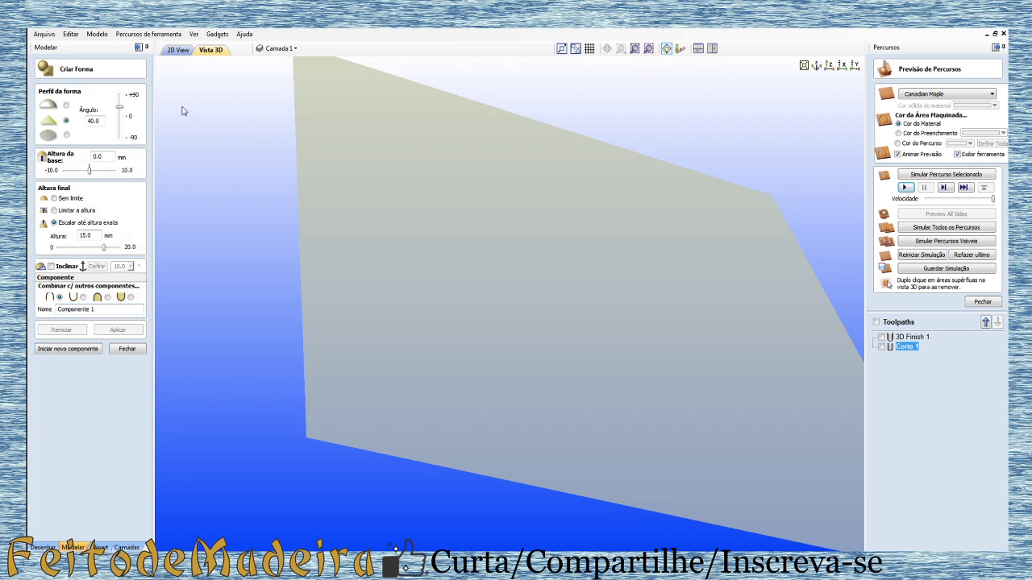
pyautogui.click(166, 50)
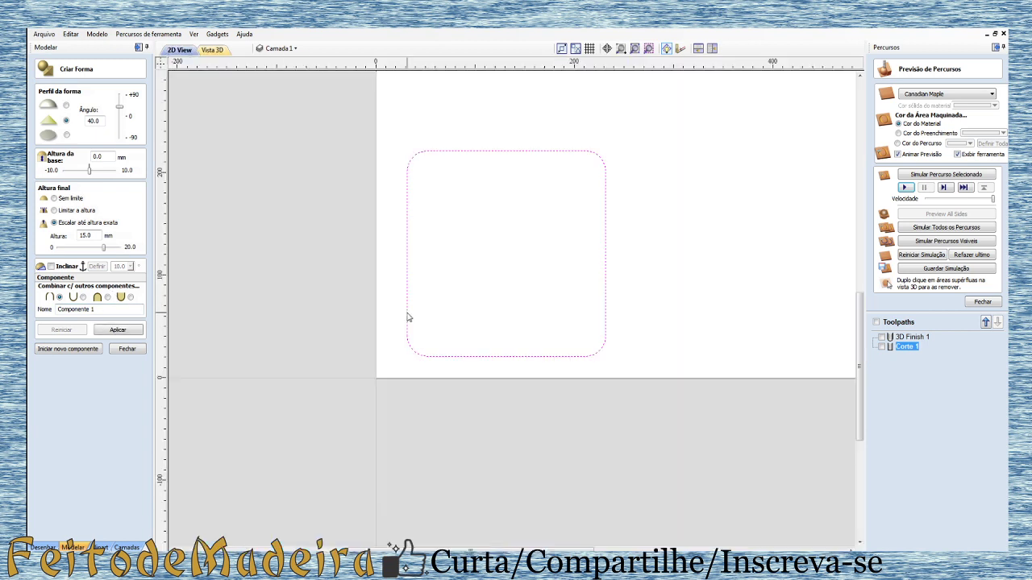
# - Build the bevelled shape on the rounded square capped at 15.0 mm and review it in 3D
pyautogui.click(410, 317)
pyautogui.click(54, 211)
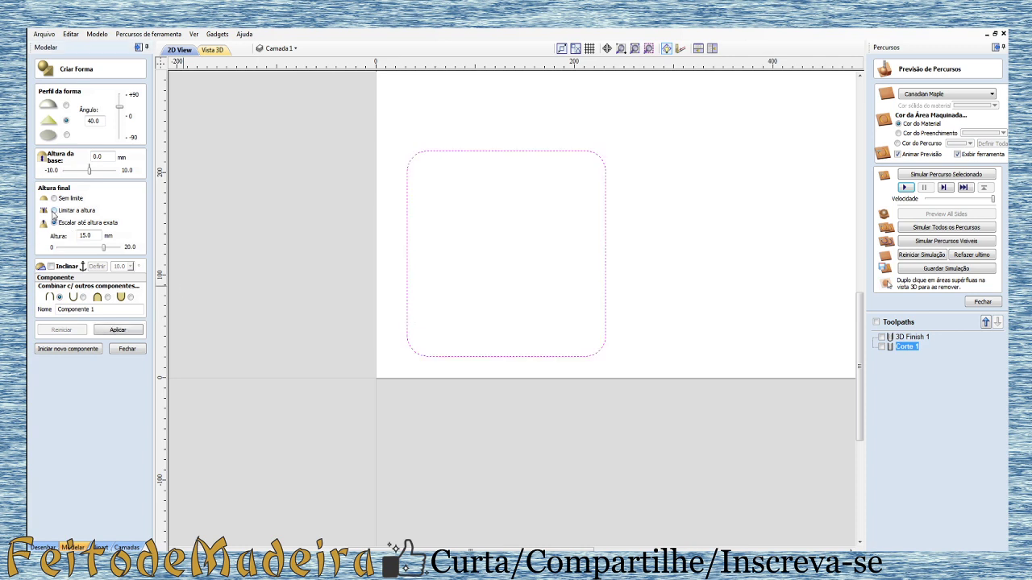
pyautogui.click(116, 329)
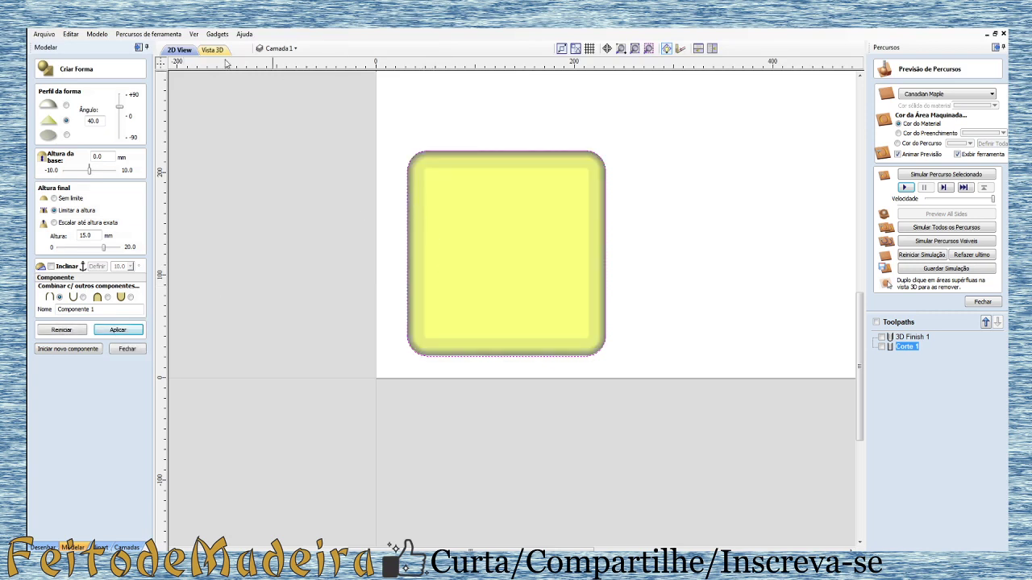
pyautogui.click(212, 50)
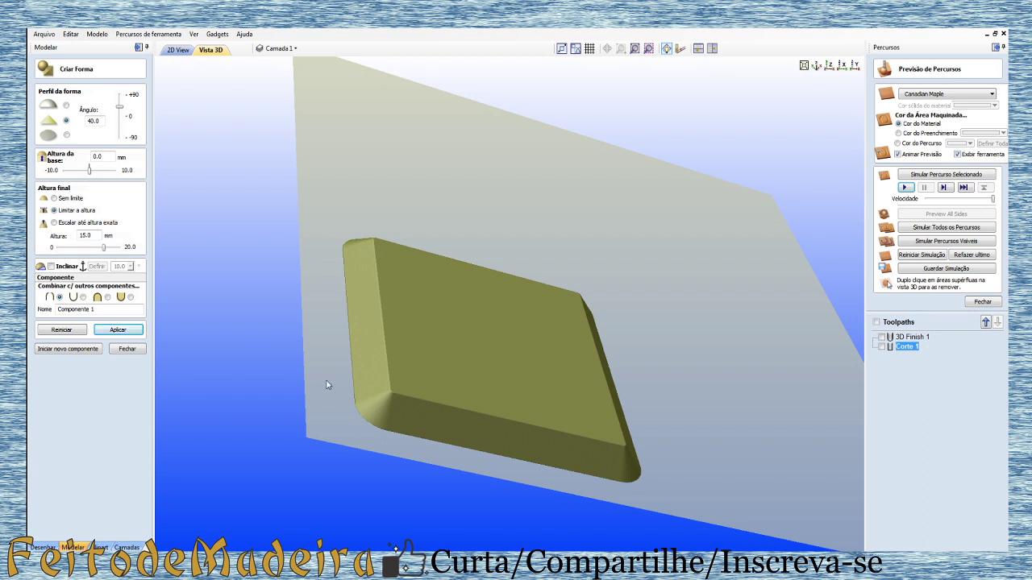
pyautogui.moveTo(445, 399)
pyautogui.mouseDown()
pyautogui.moveTo(369, 444)
pyautogui.moveTo(357, 422)
pyautogui.mouseUp()
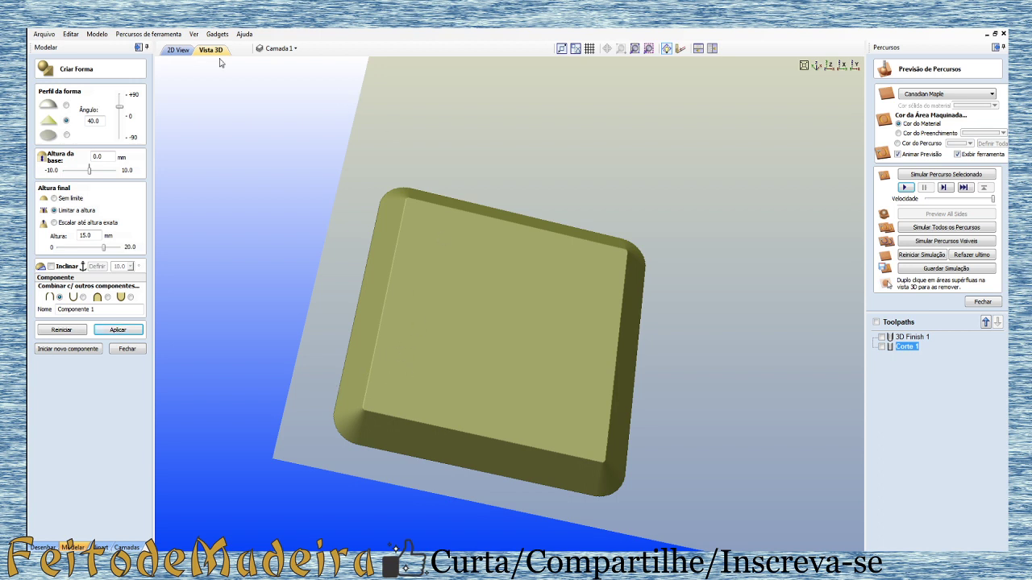
pyautogui.click(181, 52)
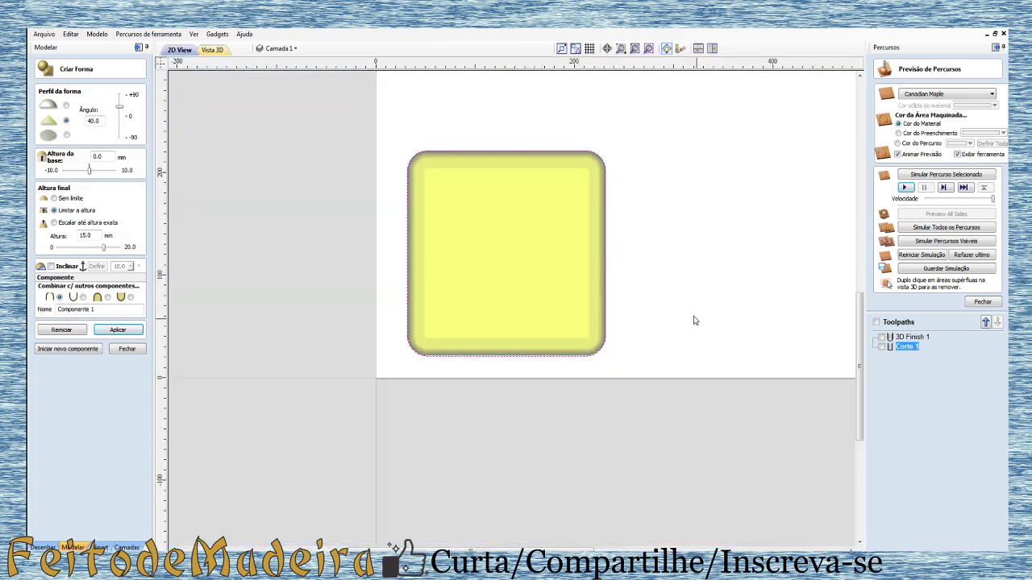
# - Use Definir Tamanho to size the rectangle's diagonal line to about 50.081 × 15.274 mm
pyautogui.scroll(-2, 695, 321)
pyautogui.scroll(2, 482, 119)
pyautogui.scroll(1, 500, 142)
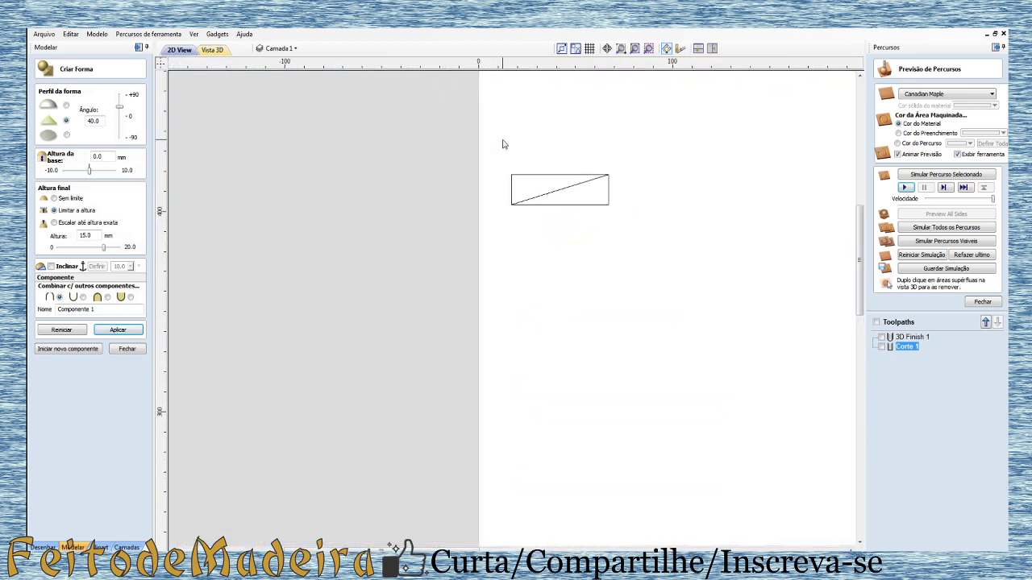
pyautogui.scroll(1, 503, 143)
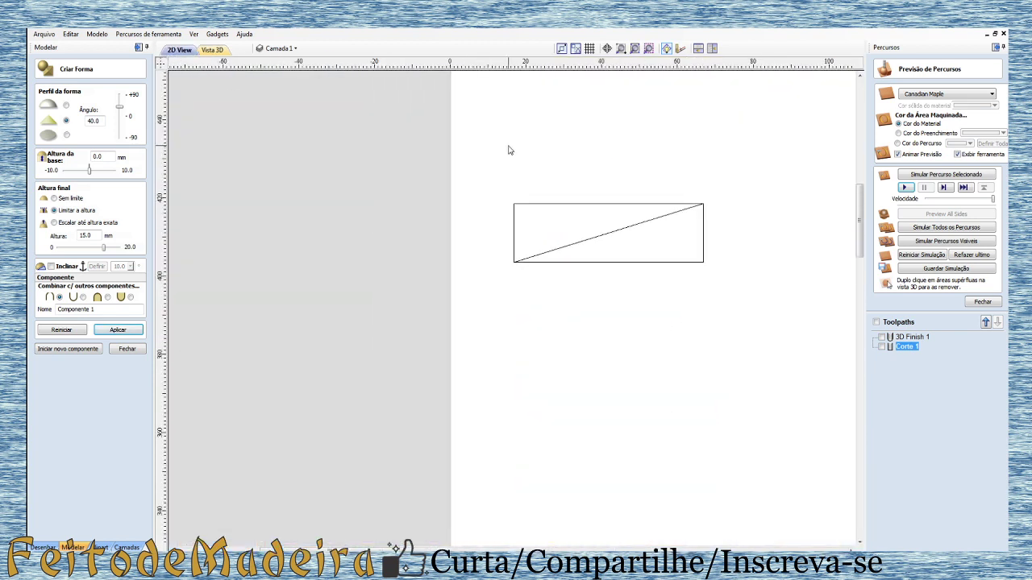
pyautogui.click(690, 262)
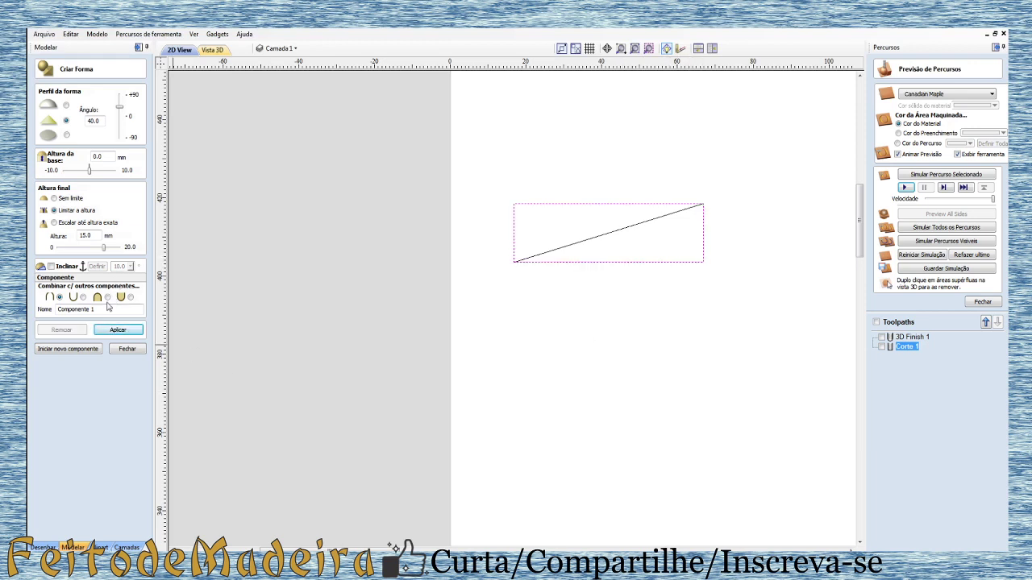
pyautogui.click(135, 350)
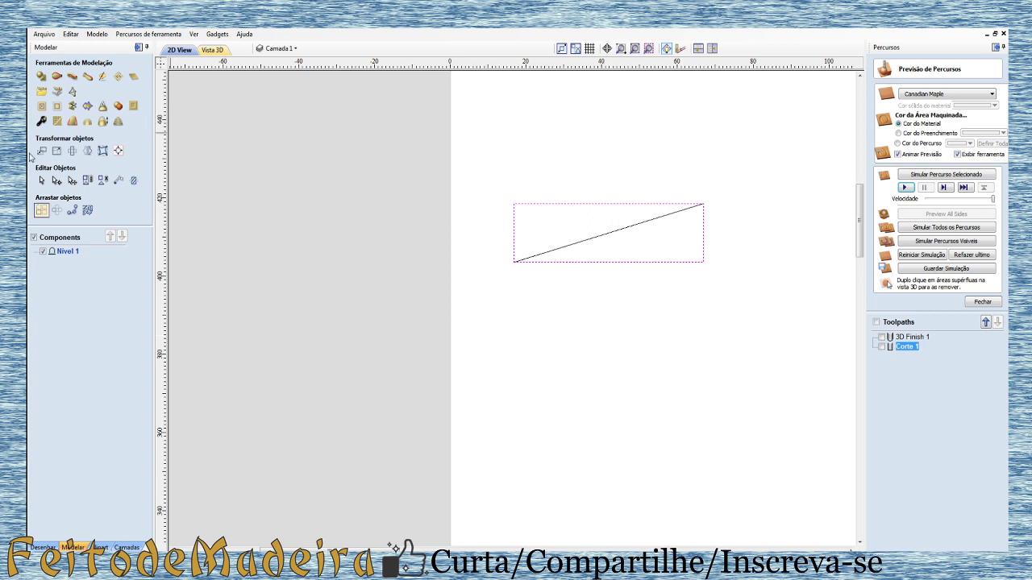
pyautogui.click(42, 547)
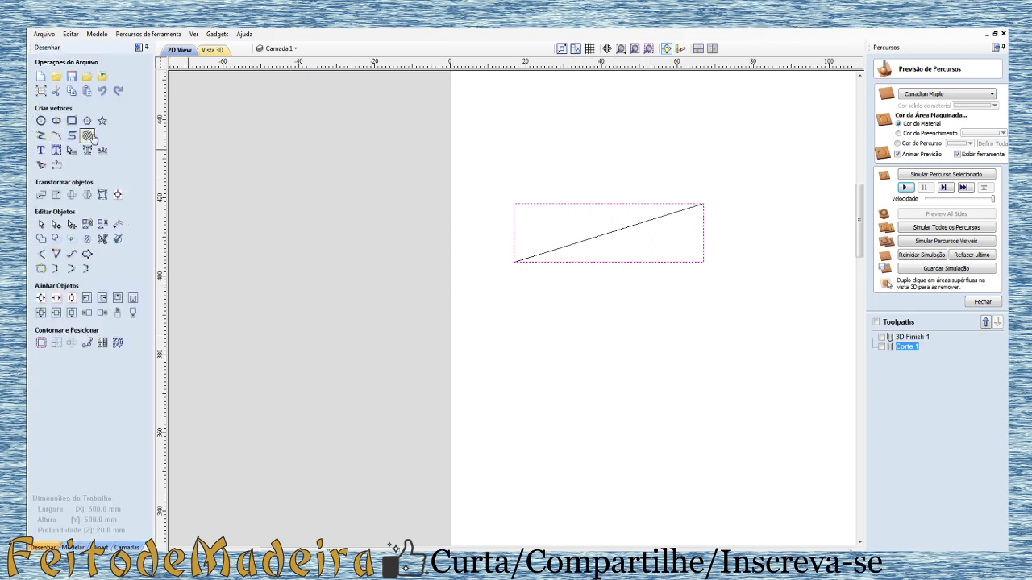
pyautogui.click(57, 194)
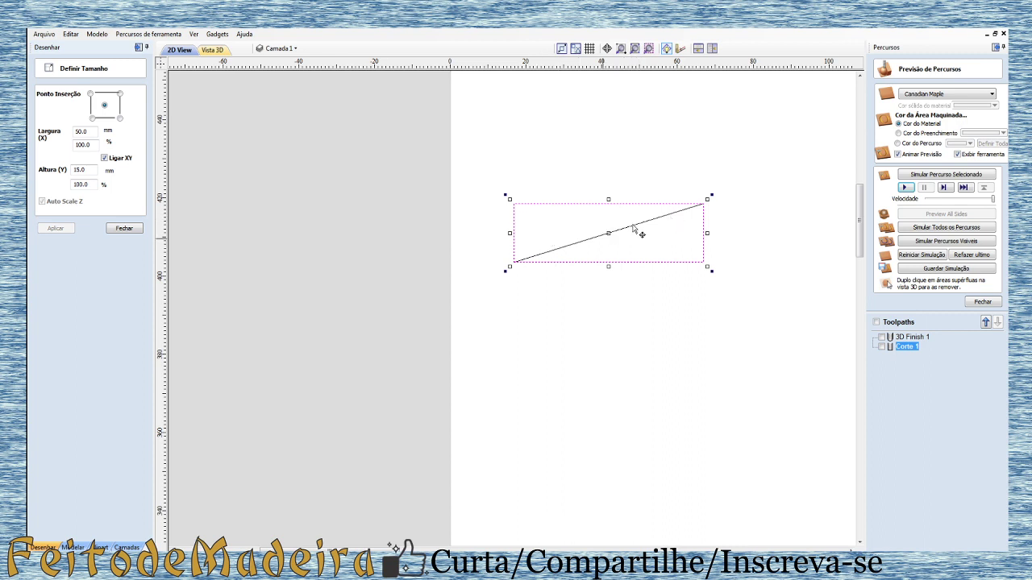
pyautogui.moveTo(505, 271); pyautogui.dragTo(503, 273)
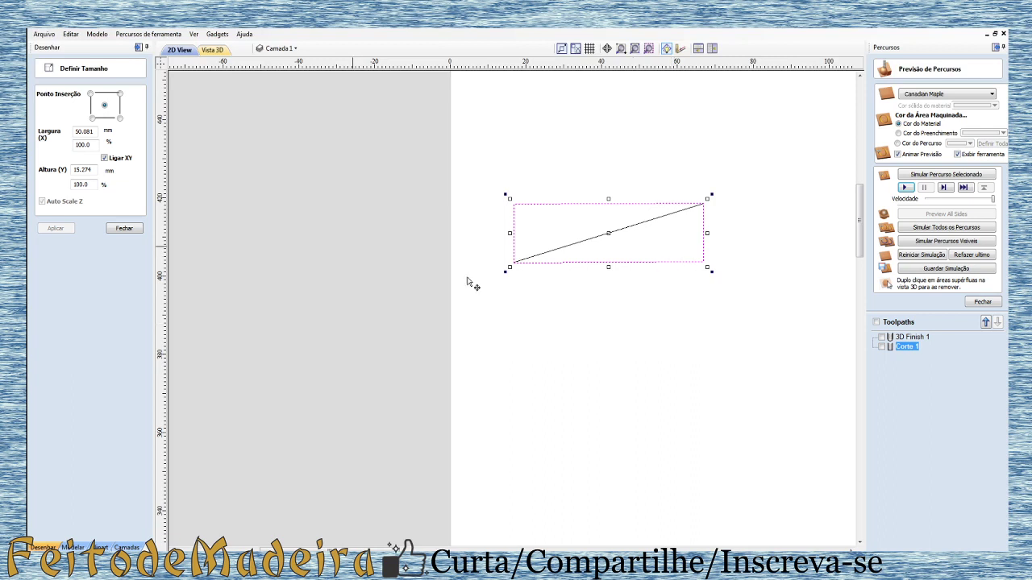
pyautogui.click(124, 229)
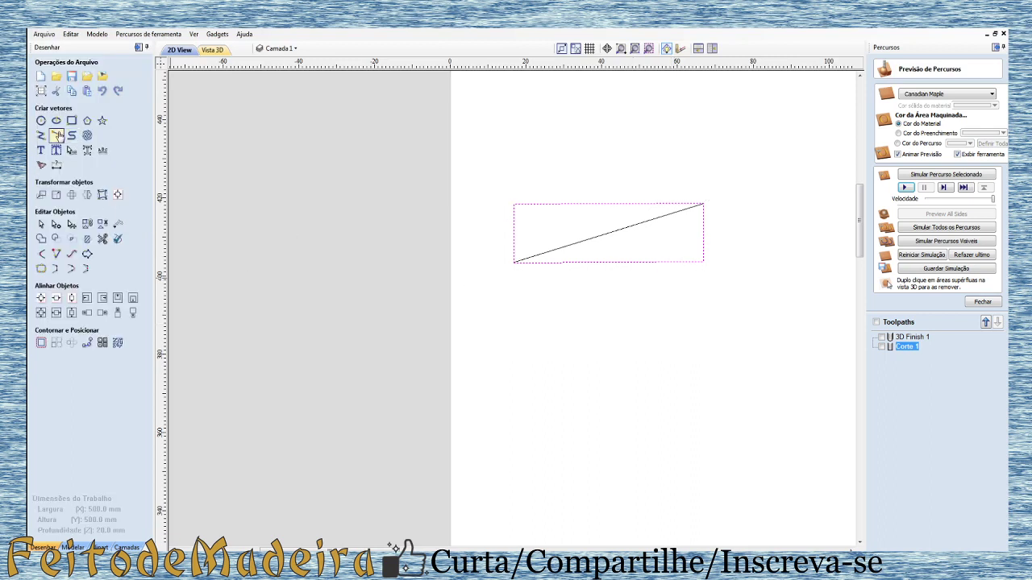
# - Trace a temporary polyline corner to corner to read the roughly 17° diagonal angle, then discard it
pyautogui.click(41, 135)
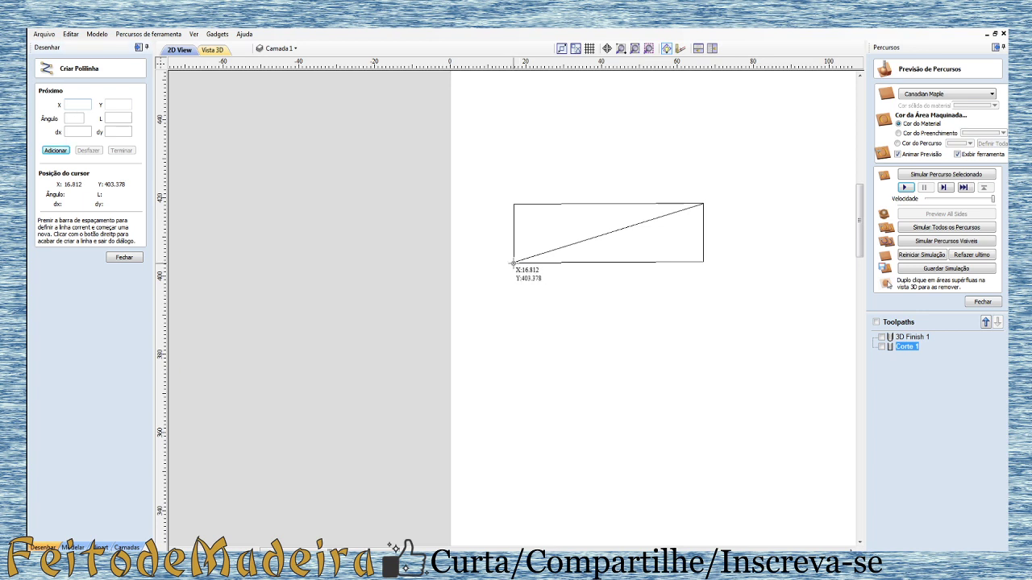
pyautogui.click(513, 262)
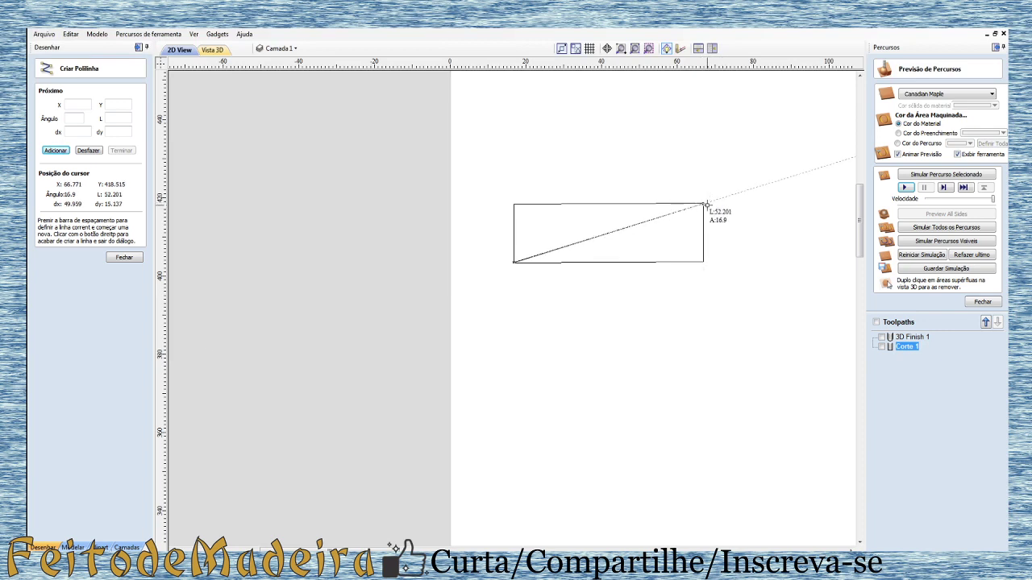
pyautogui.scroll(5, 711, 202)
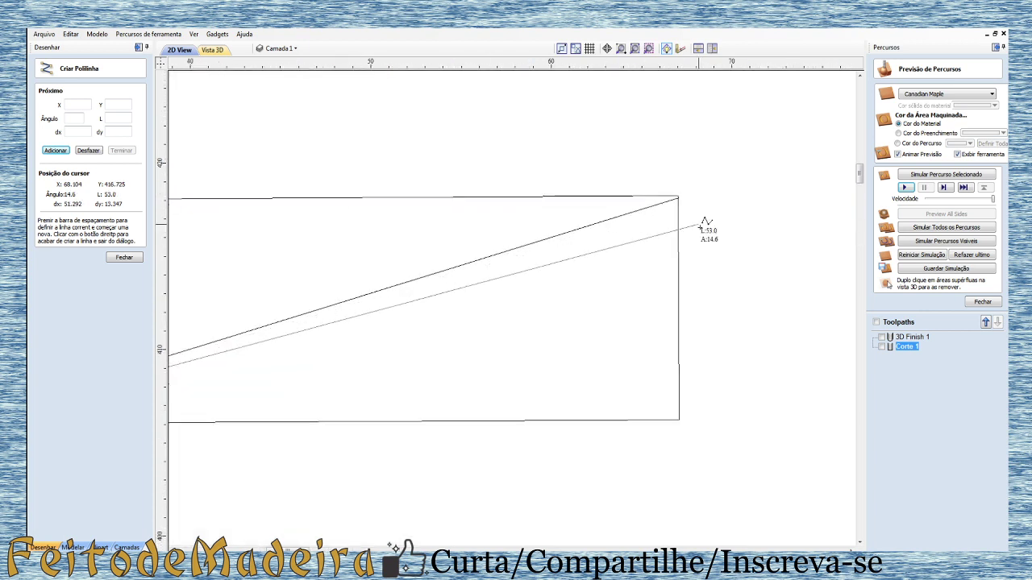
pyautogui.scroll(3, 673, 194)
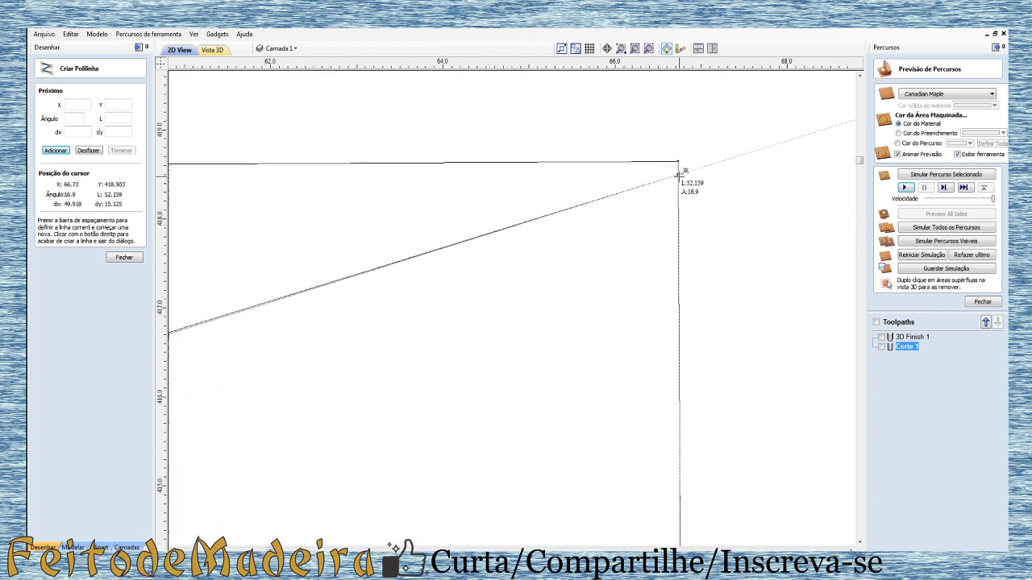
pyautogui.scroll(2, 677, 173)
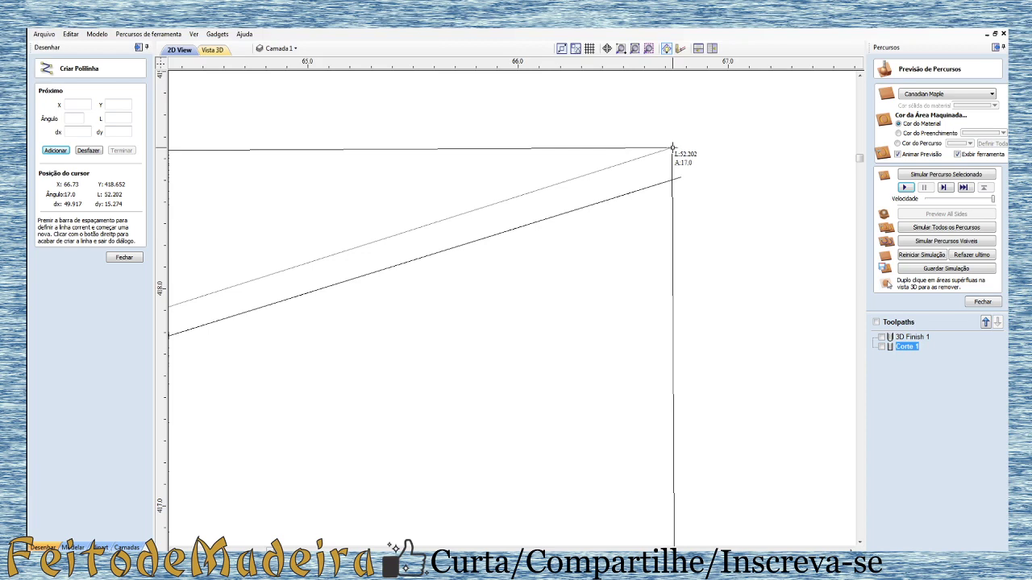
pyautogui.rightClick(674, 148)
pyautogui.scroll(-1, 693, 145)
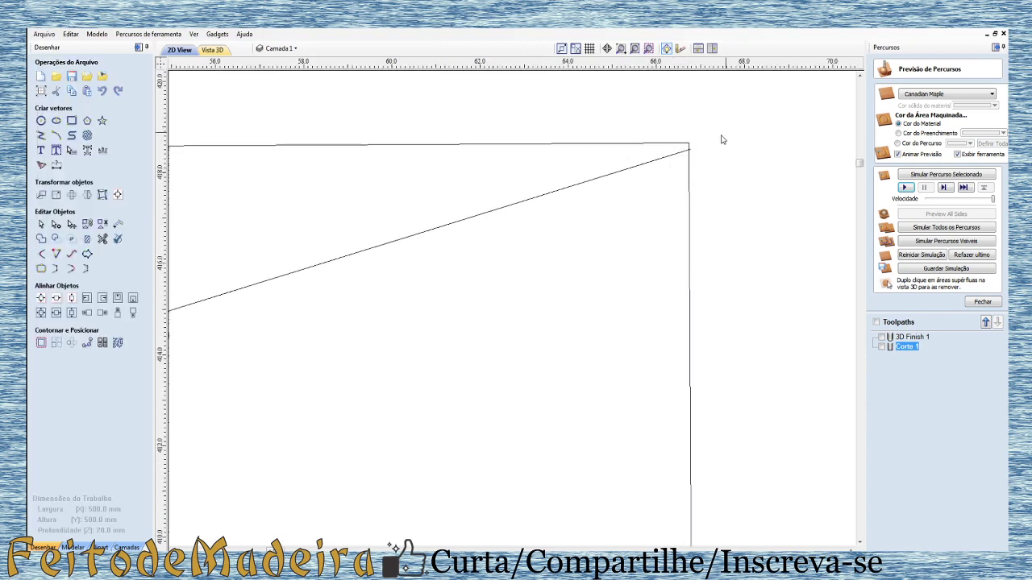
pyautogui.scroll(-1, 742, 121)
pyautogui.scroll(-3, 762, 129)
pyautogui.scroll(-4, 765, 141)
pyautogui.scroll(3, 682, 355)
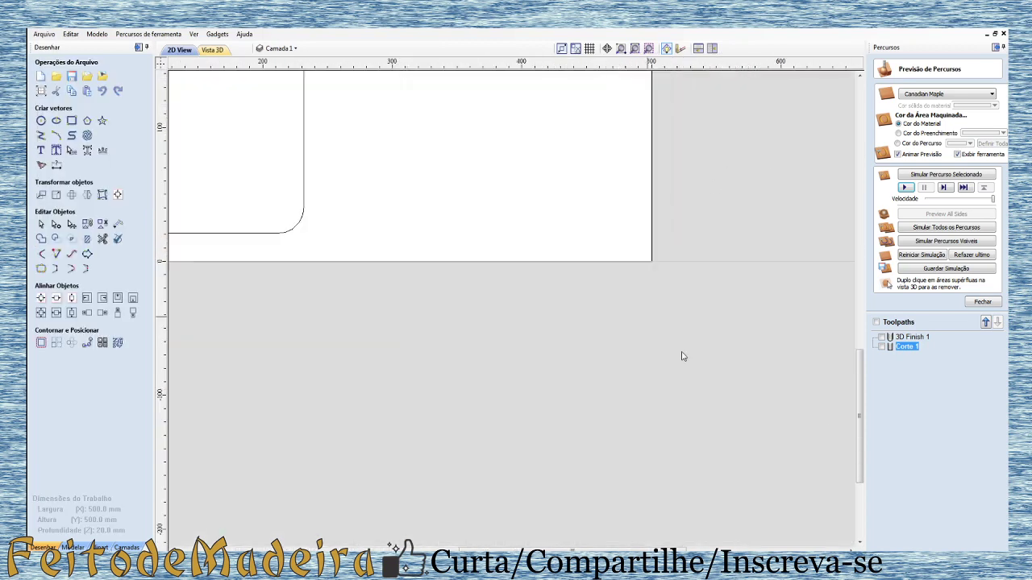
pyautogui.scroll(-3, 645, 286)
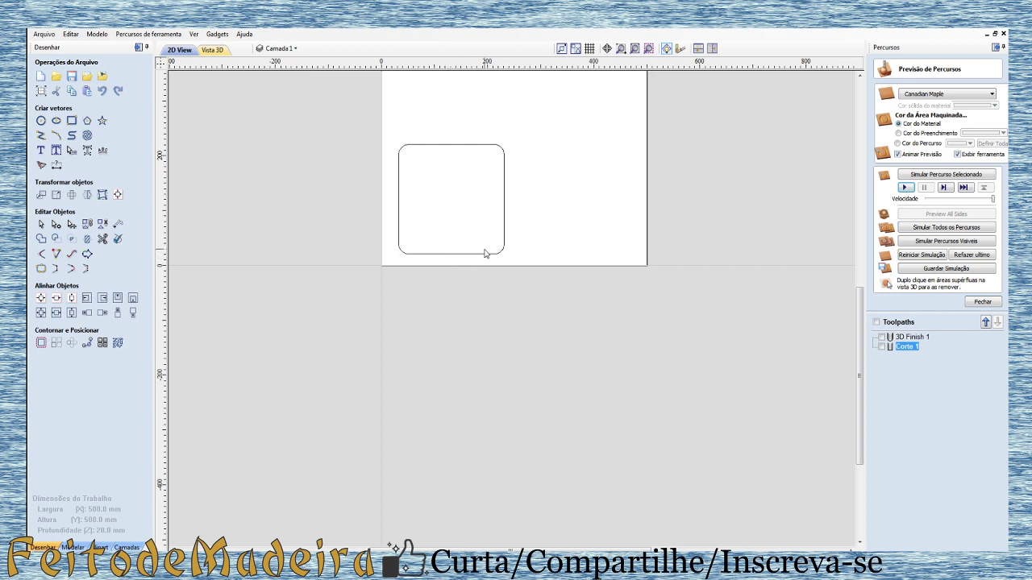
# - On the rounded rectangle, set Criar Forma's angled profile to Ângulo 17 and show the 3D view
pyautogui.click(483, 255)
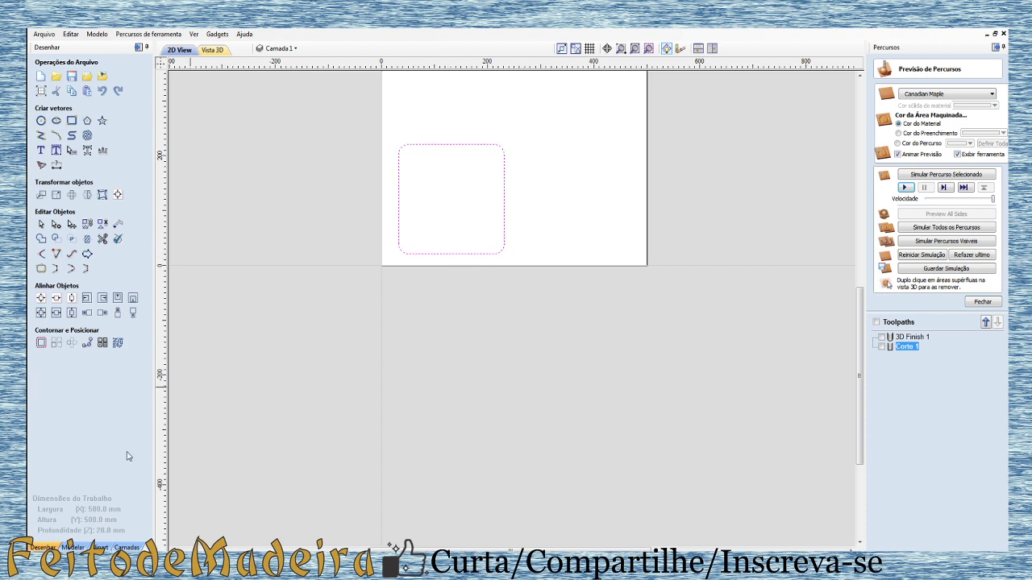
pyautogui.click(72, 548)
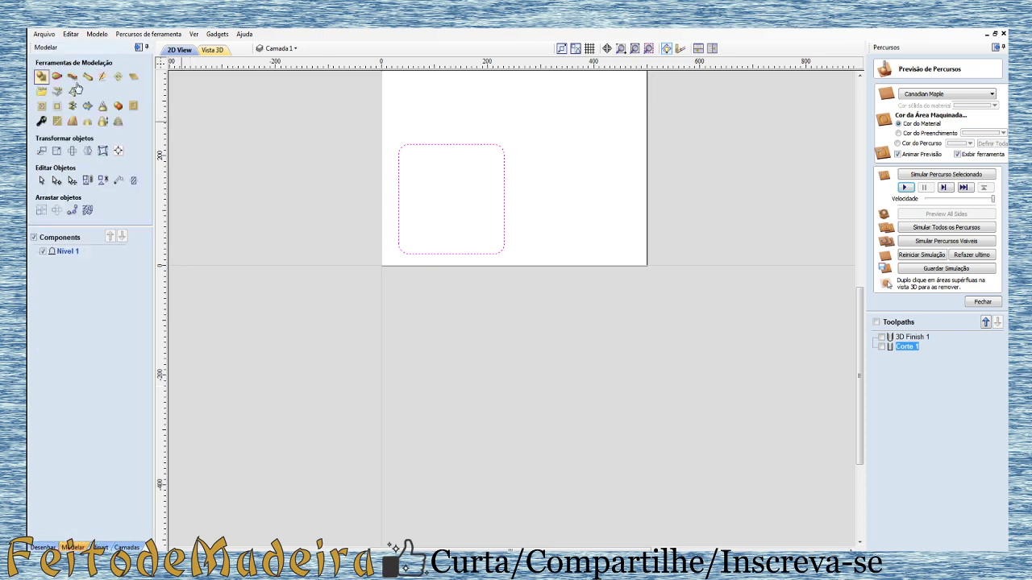
pyautogui.click(42, 77)
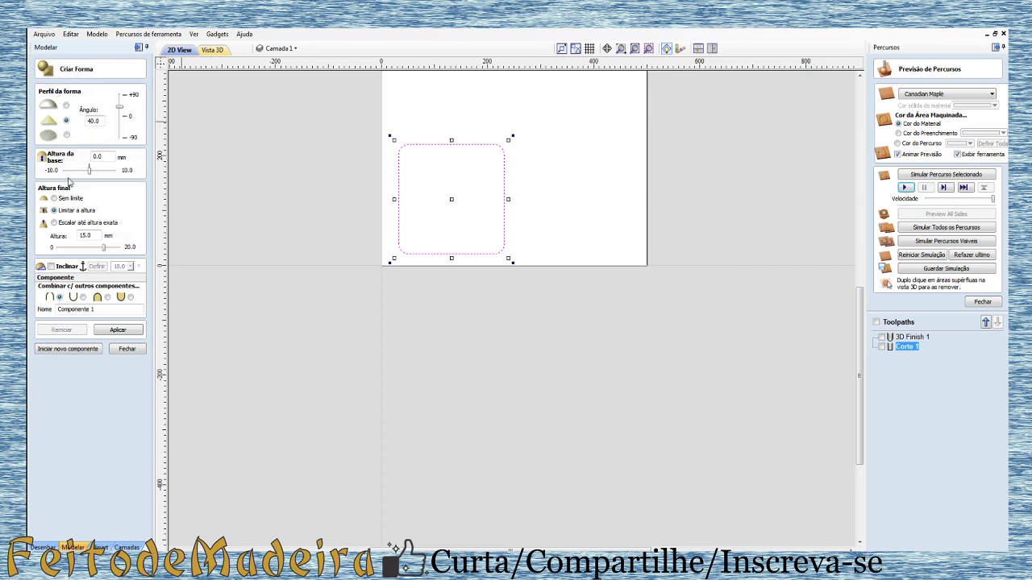
pyautogui.doubleClick(95, 122)
pyautogui.write('17')
pyautogui.click(221, 53)
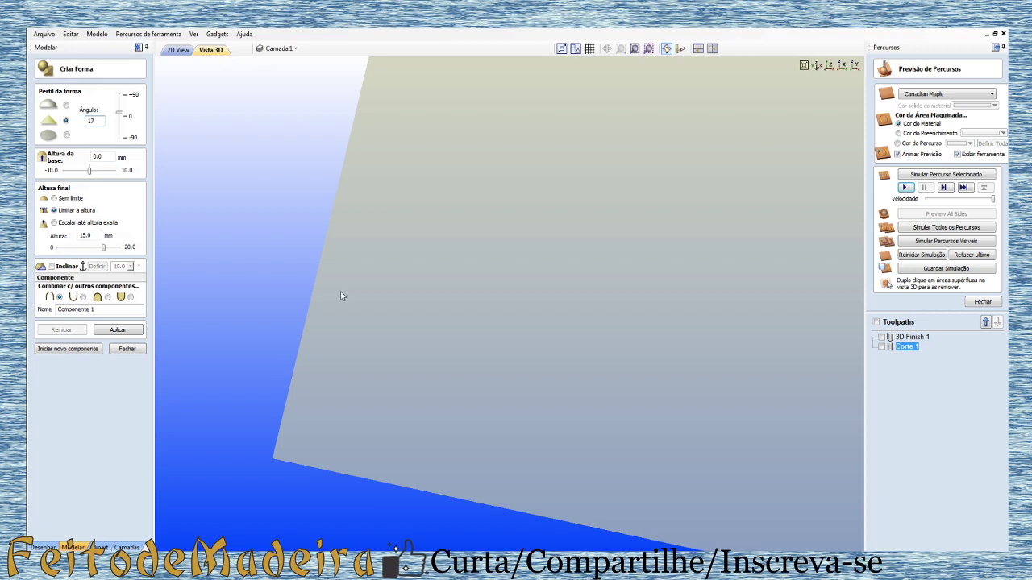
# - Apply the flat-topped 17° bevelled shape and orbit the 3D model to inspect the bevels
pyautogui.click(118, 349)
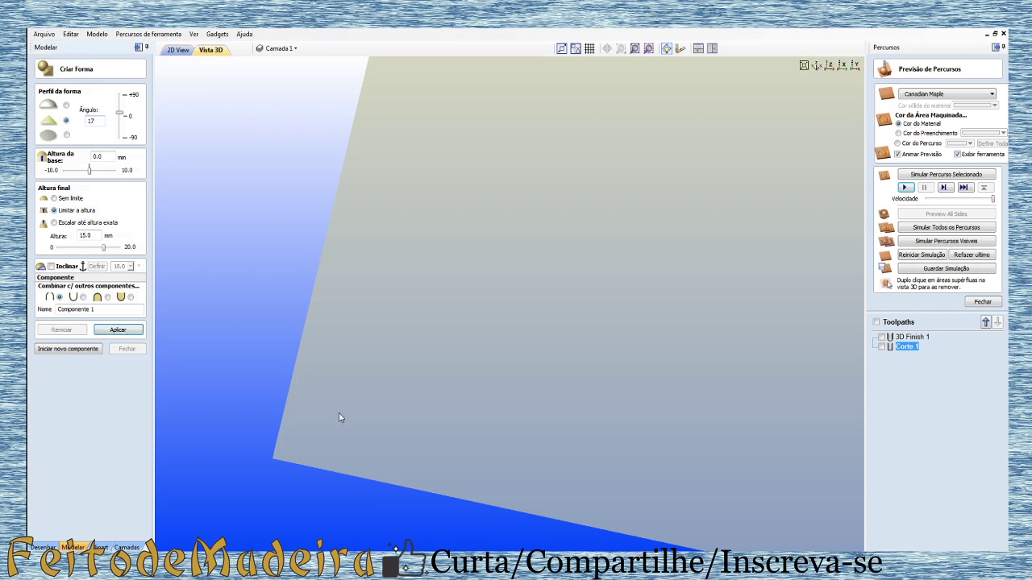
pyautogui.moveTo(791, 364)
pyautogui.mouseDown()
pyautogui.moveTo(818, 322)
pyautogui.moveTo(721, 267)
pyautogui.moveTo(527, 458)
pyautogui.moveTo(400, 416)
pyautogui.moveTo(357, 362)
pyautogui.moveTo(557, 376)
pyautogui.moveTo(458, 425)
pyautogui.moveTo(453, 488)
pyautogui.moveTo(546, 459)
pyautogui.moveTo(507, 449)
pyautogui.mouseUp()
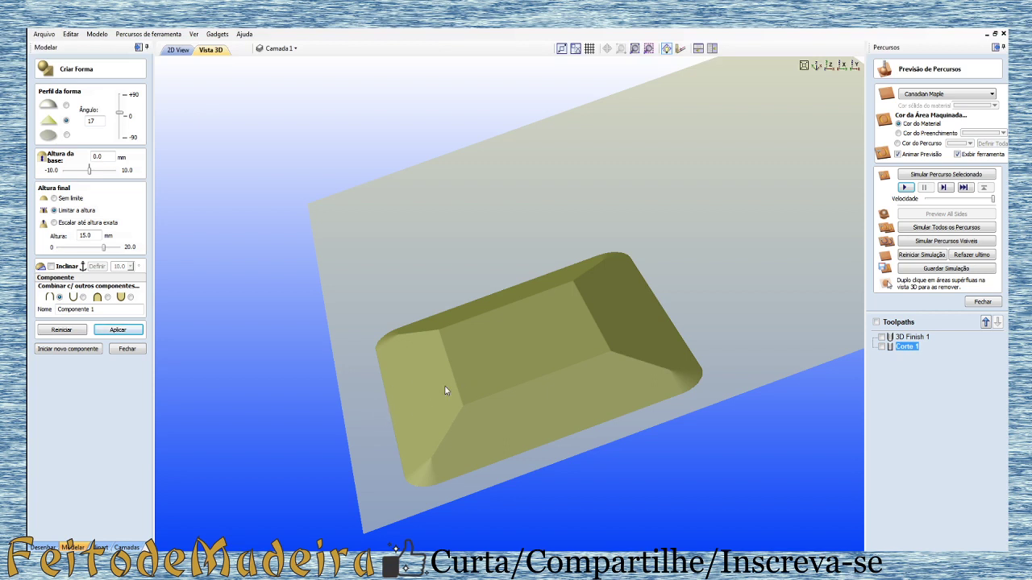
pyautogui.moveTo(516, 377)
pyautogui.mouseDown()
pyautogui.moveTo(414, 516)
pyautogui.moveTo(426, 522)
pyautogui.moveTo(467, 514)
pyautogui.moveTo(488, 494)
pyautogui.moveTo(468, 417)
pyautogui.moveTo(231, 298)
pyautogui.moveTo(242, 276)
pyautogui.moveTo(544, 424)
pyautogui.moveTo(545, 408)
pyautogui.mouseUp()
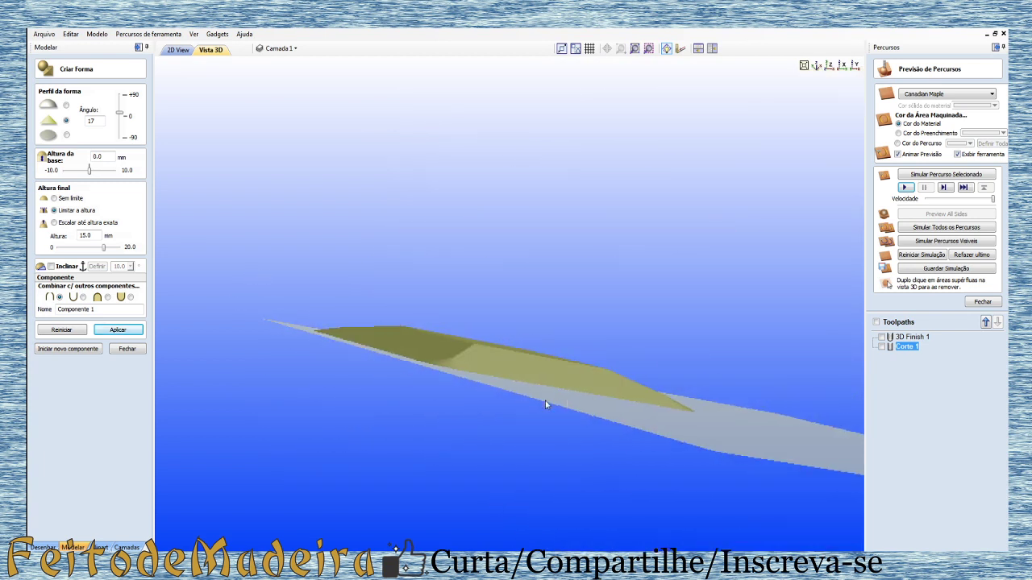
pyautogui.moveTo(450, 364); pyautogui.dragTo(438, 466)
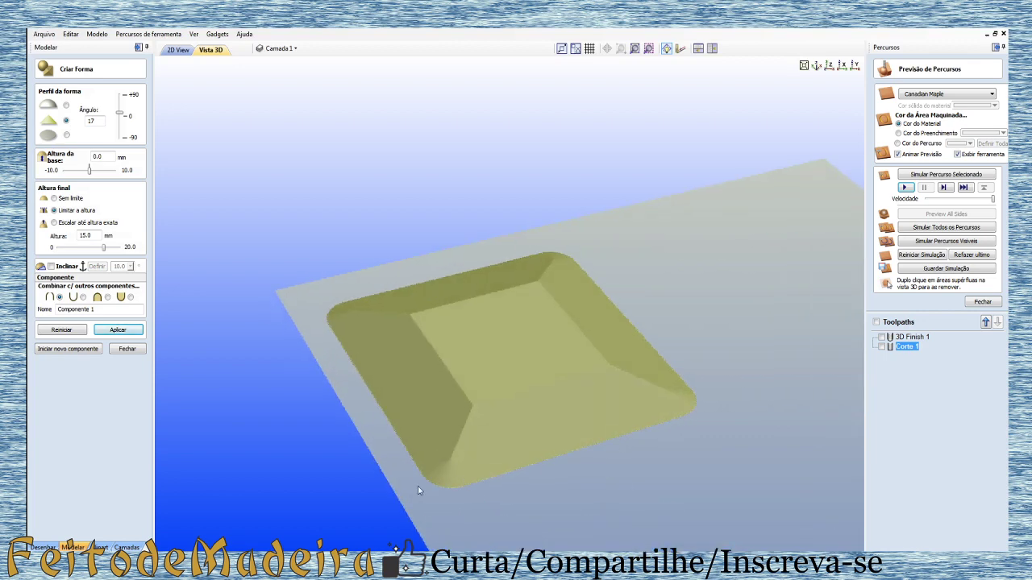
pyautogui.click(178, 50)
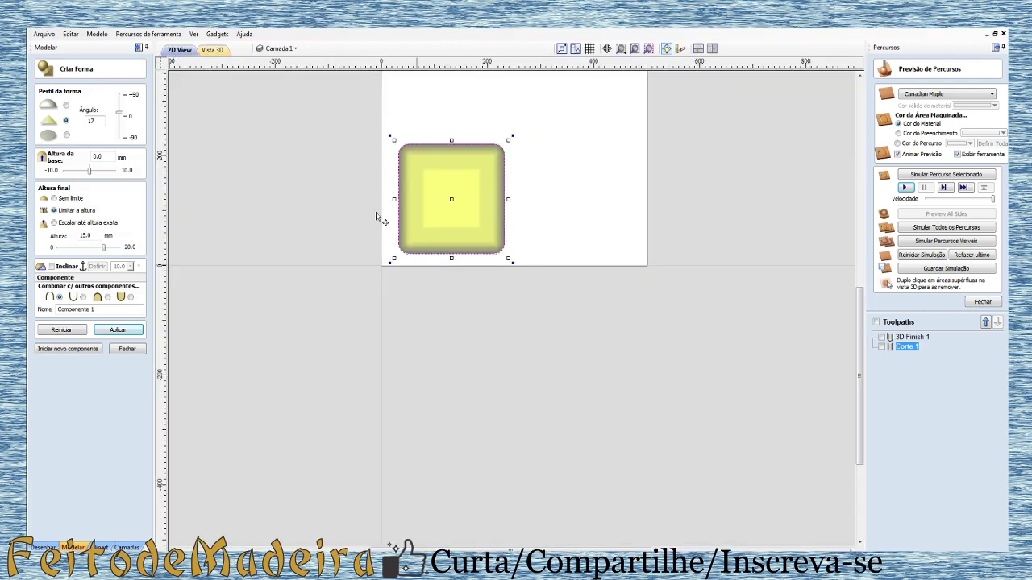
# - Change the 200 × 200 mm panel outline's Tipo de canto to Recto
pyautogui.click(127, 353)
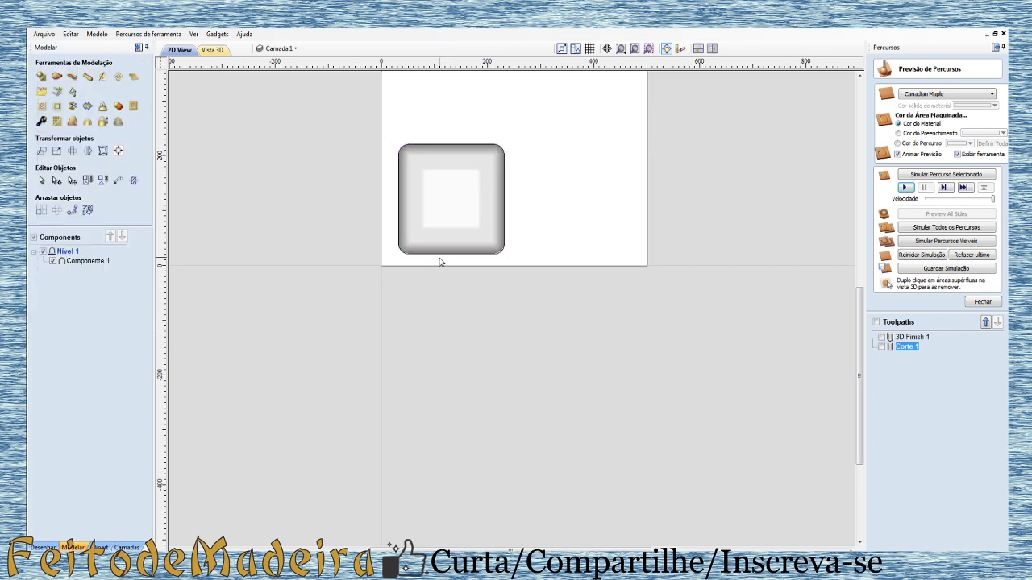
pyautogui.click(497, 258)
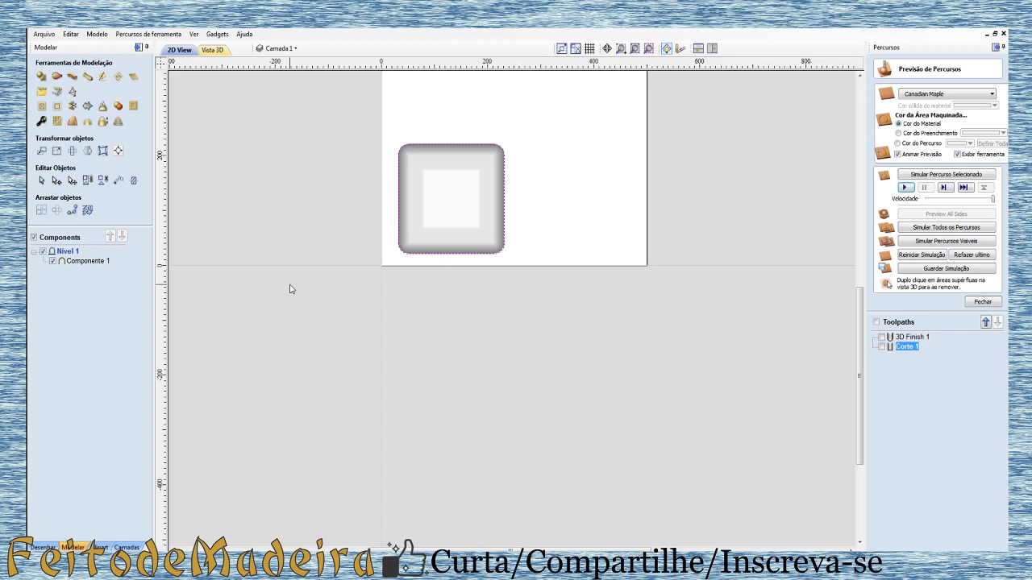
pyautogui.scroll(3, 399, 197)
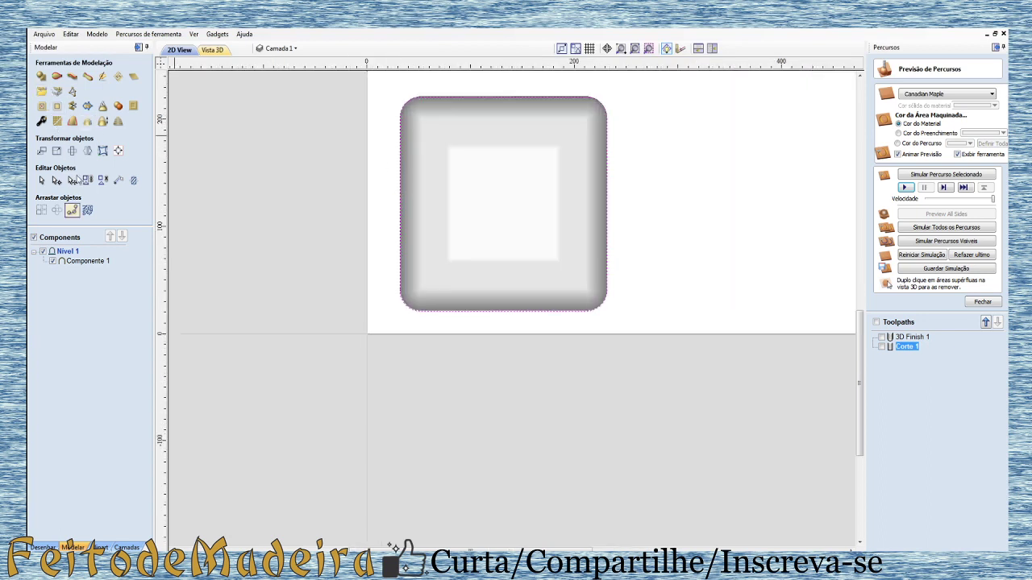
pyautogui.click(42, 548)
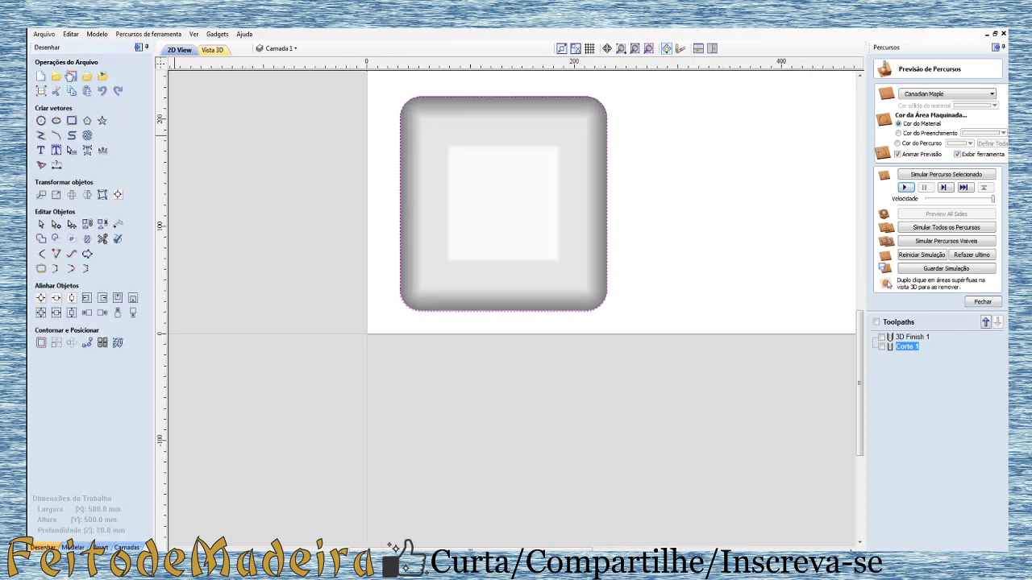
pyautogui.click(72, 123)
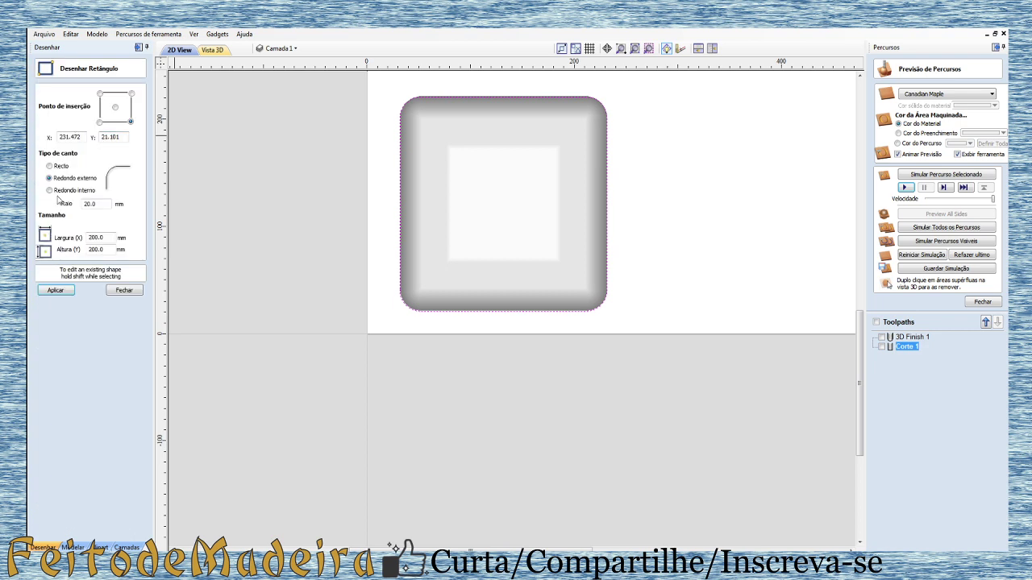
pyautogui.click(49, 166)
pyautogui.click(49, 166)
pyautogui.click(61, 291)
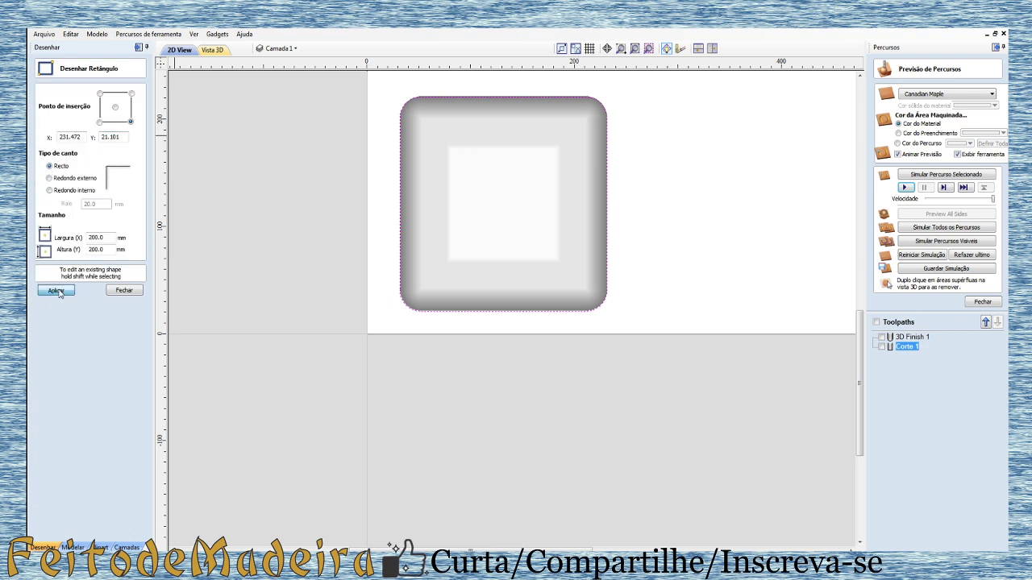
pyautogui.click(122, 291)
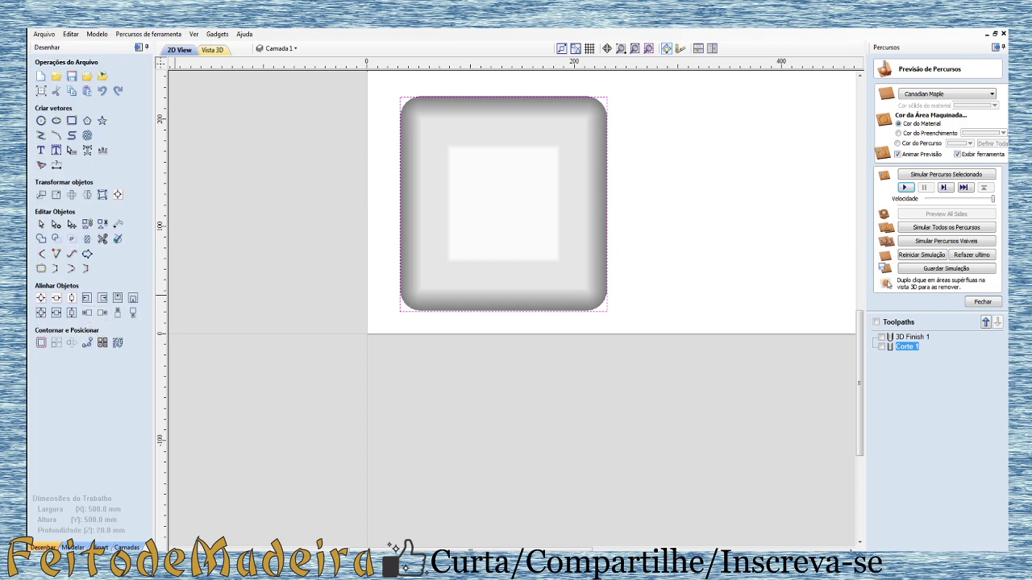
# - Reshape the panel component to 17° angled bevels limited to 15 mm height, and inspect it in 3D
pyautogui.click(73, 547)
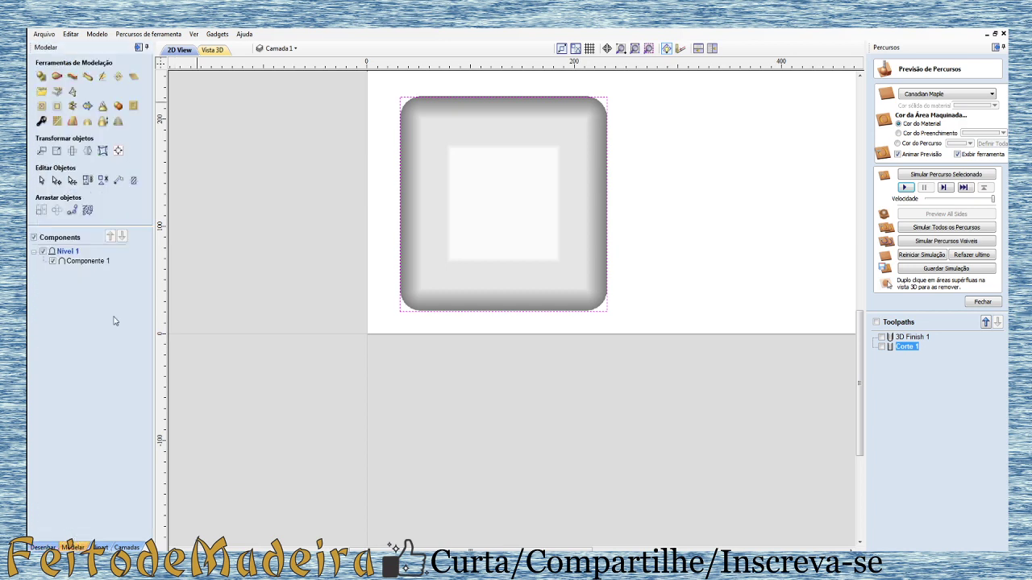
pyautogui.click(40, 79)
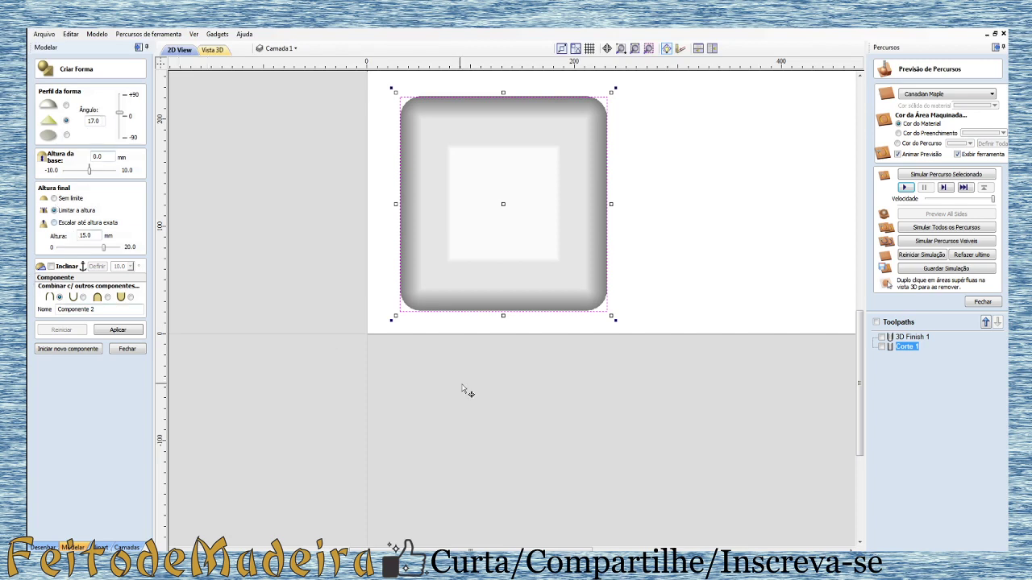
pyautogui.click(120, 331)
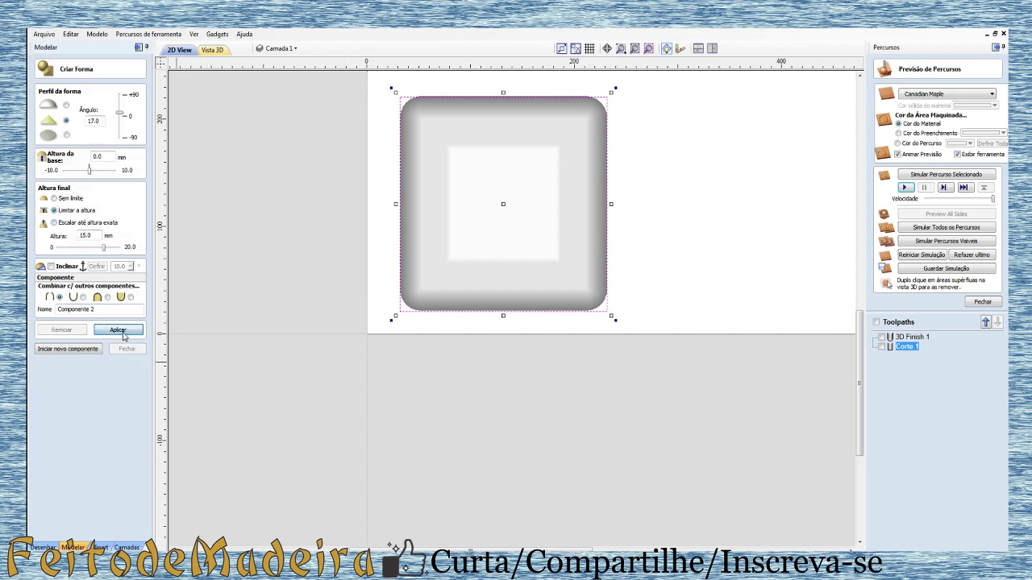
pyautogui.click(213, 50)
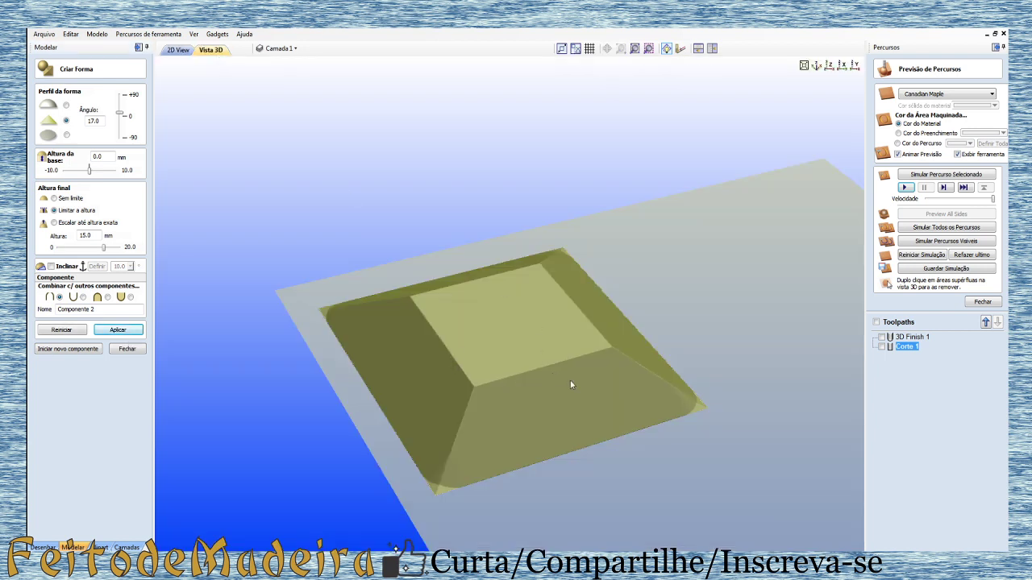
pyautogui.moveTo(655, 397)
pyautogui.mouseDown()
pyautogui.moveTo(564, 347)
pyautogui.moveTo(502, 339)
pyautogui.moveTo(485, 321)
pyautogui.moveTo(362, 290)
pyautogui.moveTo(412, 362)
pyautogui.moveTo(674, 386)
pyautogui.moveTo(736, 431)
pyautogui.moveTo(715, 456)
pyautogui.moveTo(638, 400)
pyautogui.moveTo(571, 386)
pyautogui.moveTo(624, 410)
pyautogui.moveTo(654, 407)
pyautogui.mouseUp()
pyautogui.scroll(3, 714, 456)
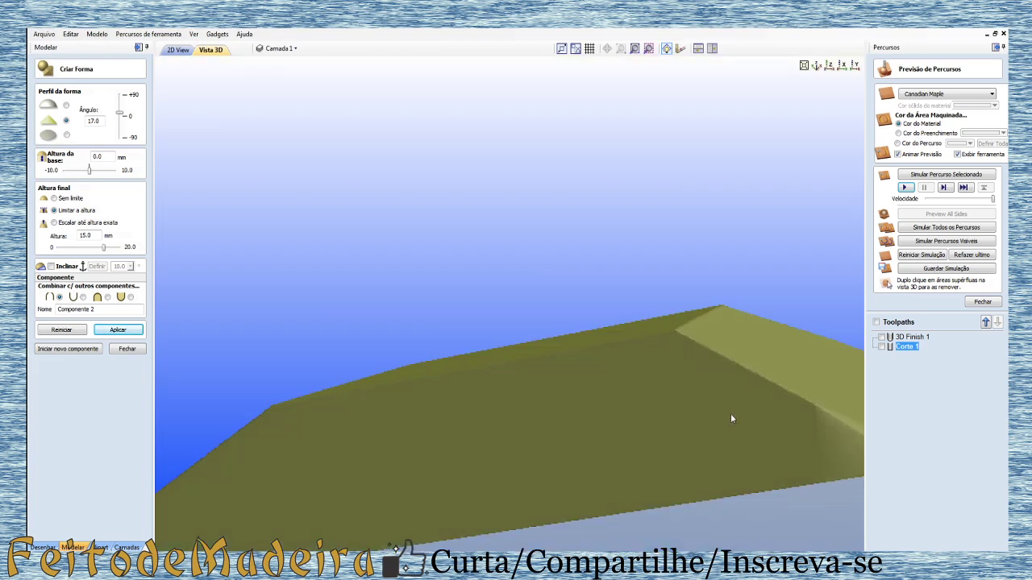
pyautogui.moveTo(783, 504)
pyautogui.mouseDown()
pyautogui.moveTo(827, 463)
pyautogui.moveTo(825, 426)
pyautogui.mouseUp()
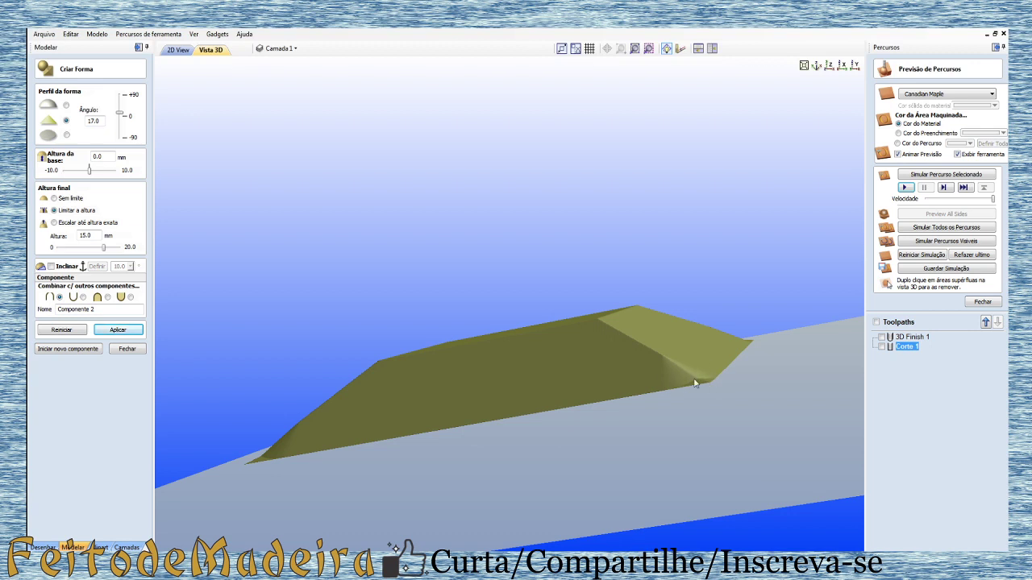
pyautogui.moveTo(685, 367); pyautogui.dragTo(450, 365)
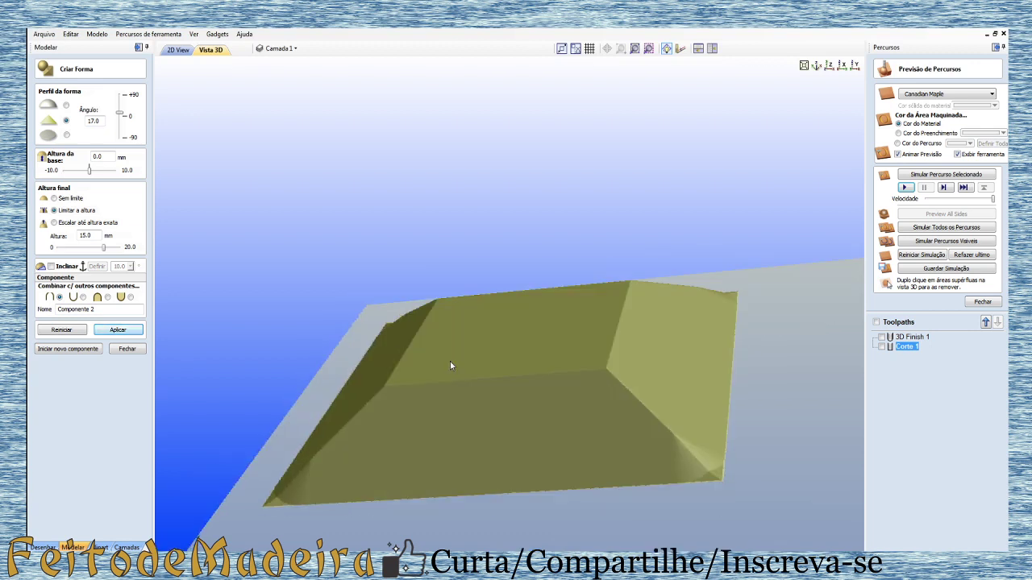
pyautogui.click(133, 353)
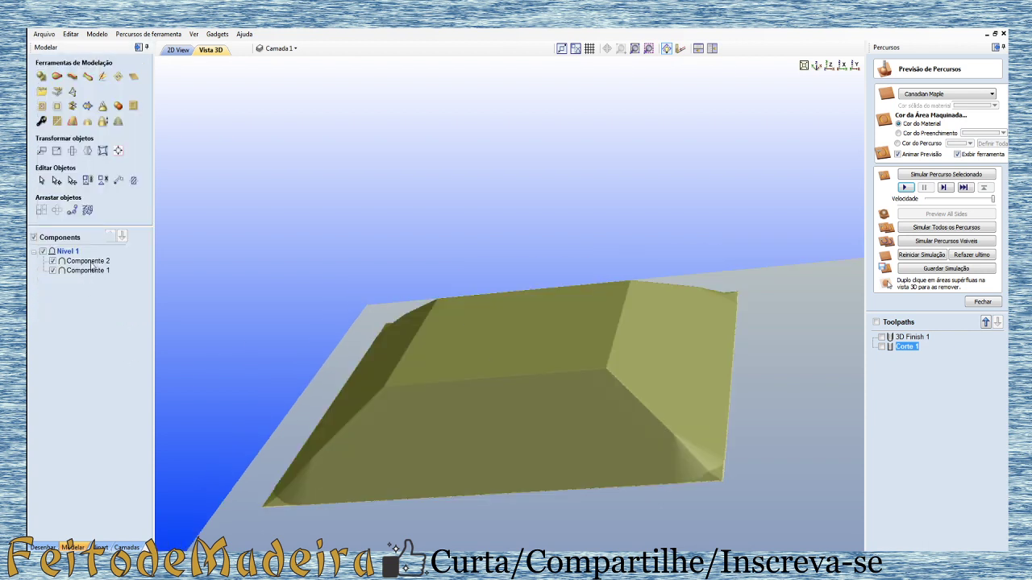
# - Delete Componente 1 so only the bevelled Componente 2 remains, checking the result in 3D
pyautogui.click(89, 261)
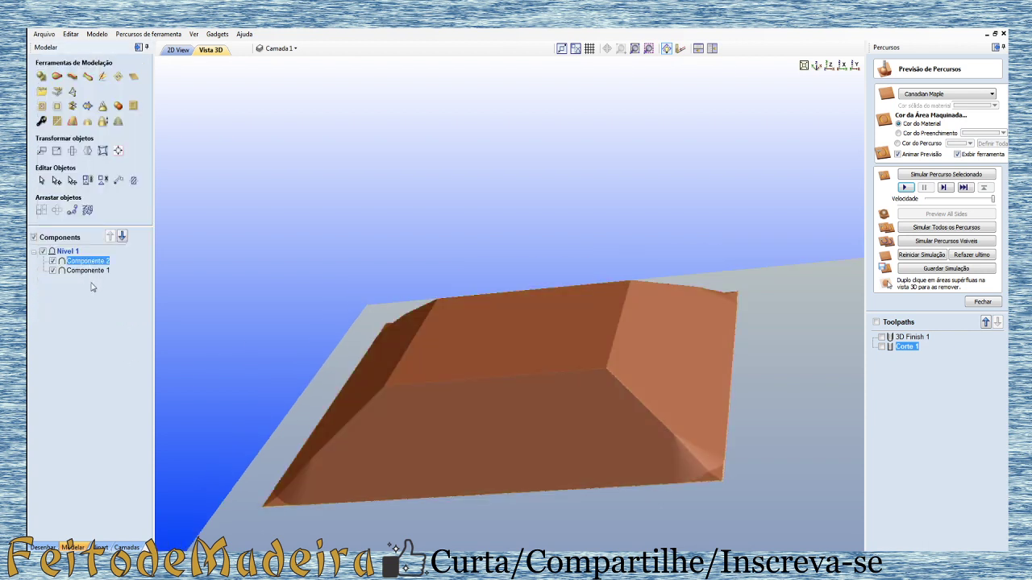
pyautogui.click(89, 270)
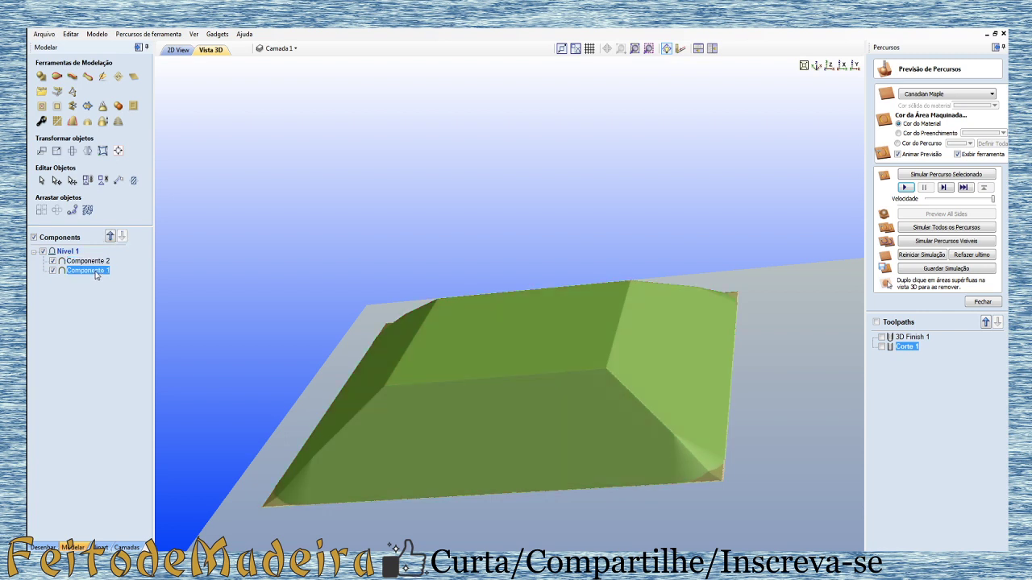
pyautogui.press('Delete')
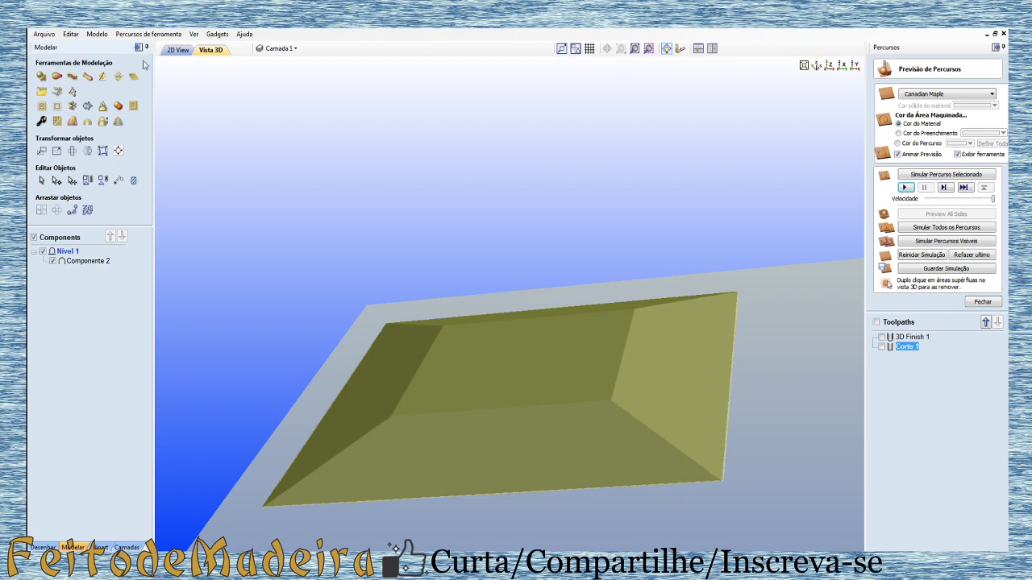
pyautogui.click(171, 51)
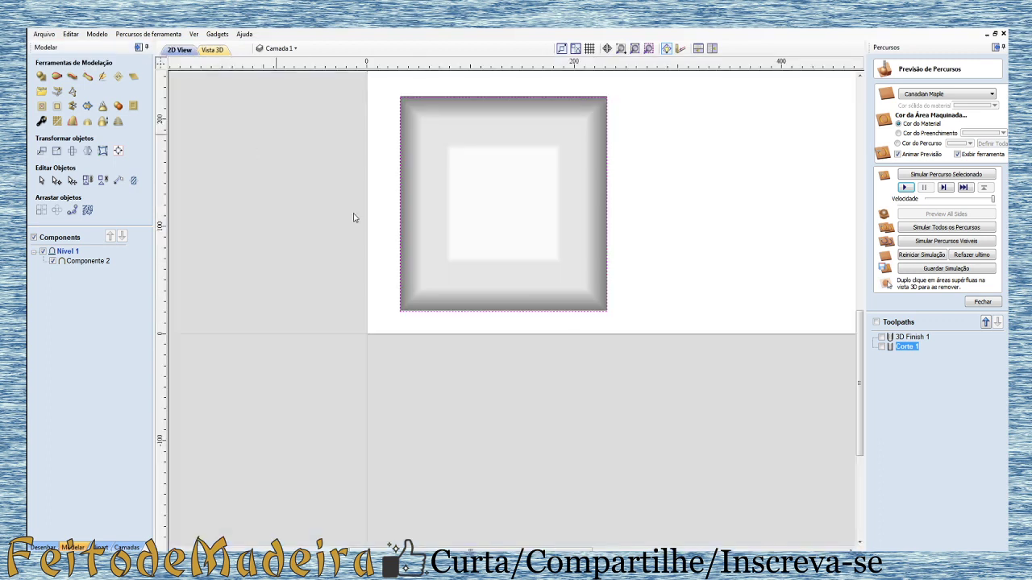
pyautogui.click(211, 51)
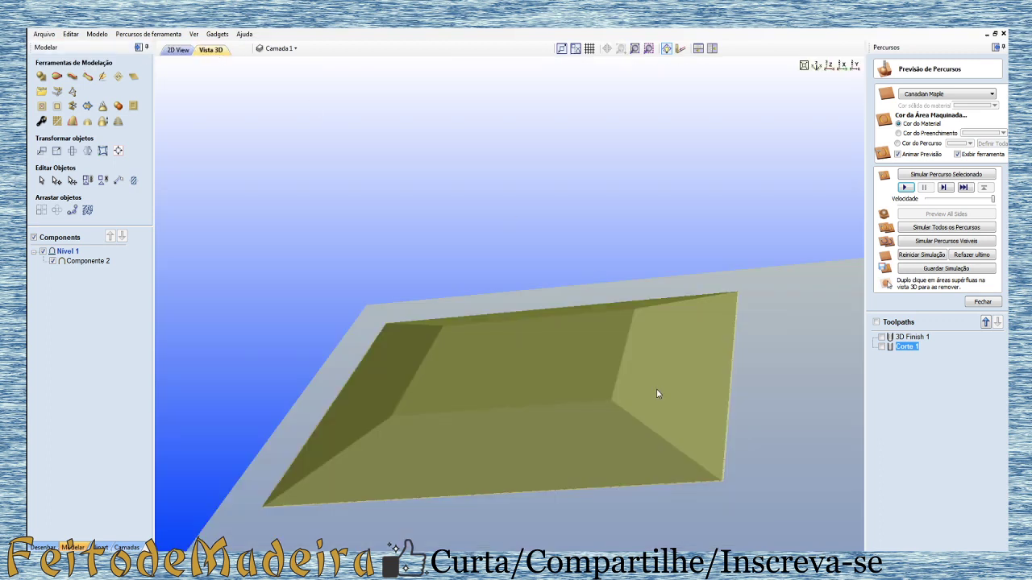
pyautogui.moveTo(658, 391)
pyautogui.mouseDown()
pyautogui.moveTo(609, 367)
pyautogui.moveTo(622, 395)
pyautogui.mouseUp()
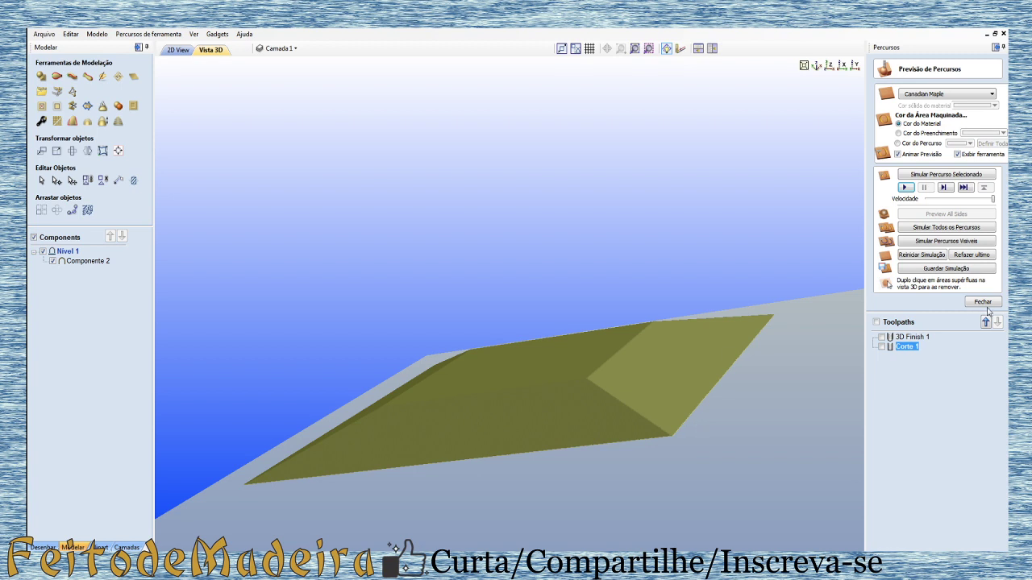
pyautogui.moveTo(699, 340)
pyautogui.mouseDown()
pyautogui.moveTo(680, 411)
pyautogui.moveTo(691, 433)
pyautogui.moveTo(707, 422)
pyautogui.moveTo(541, 427)
pyautogui.mouseUp()
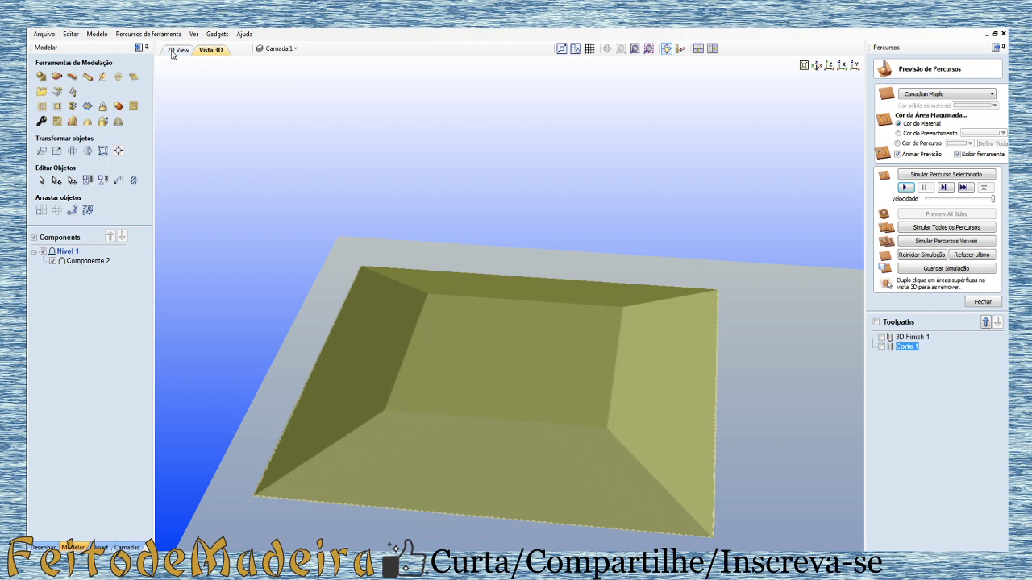
pyautogui.click(178, 50)
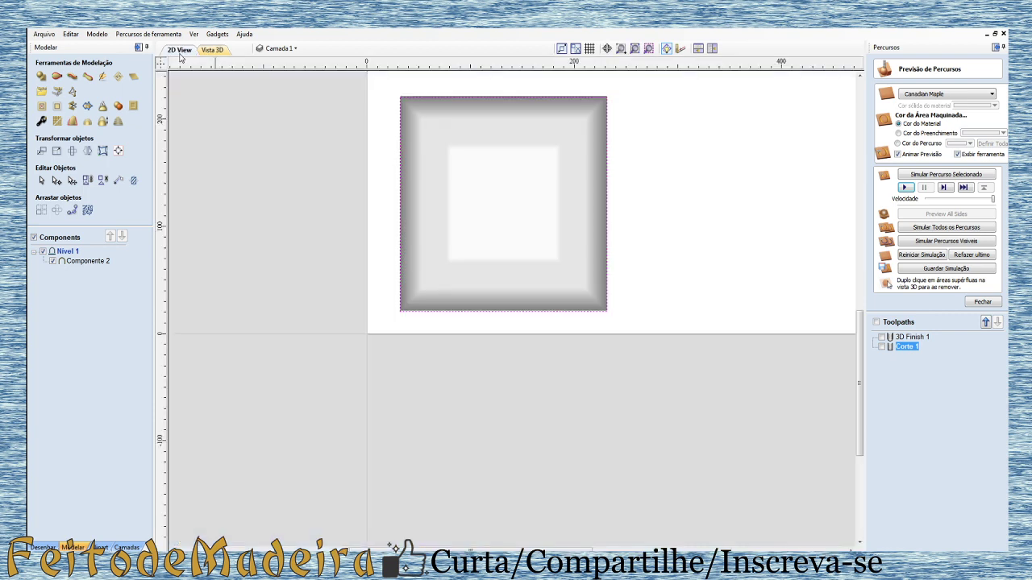
# - Pin the Percursos panel and reset the toolpath simulation to a blank maple board
pyautogui.click(988, 302)
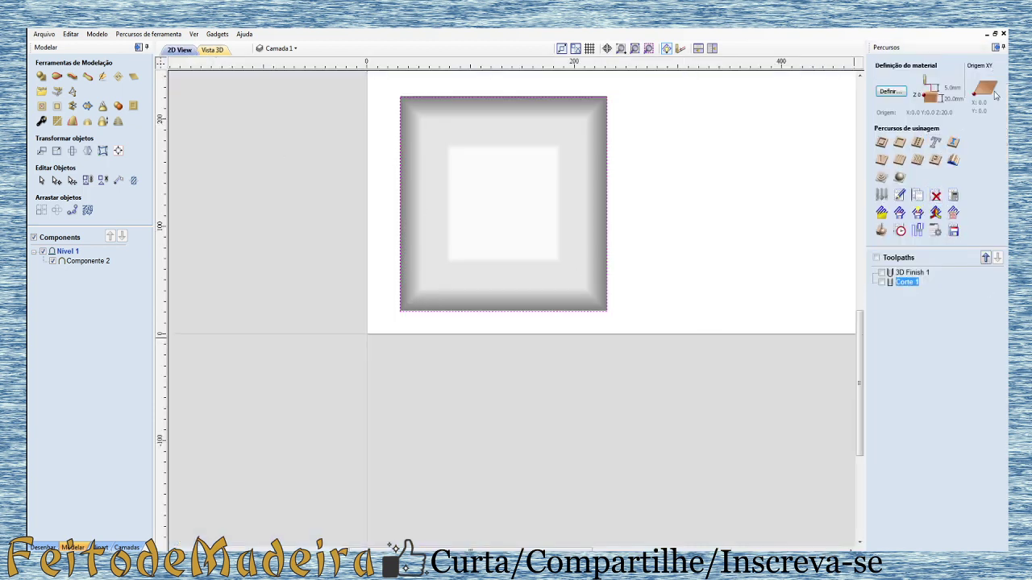
pyautogui.click(996, 47)
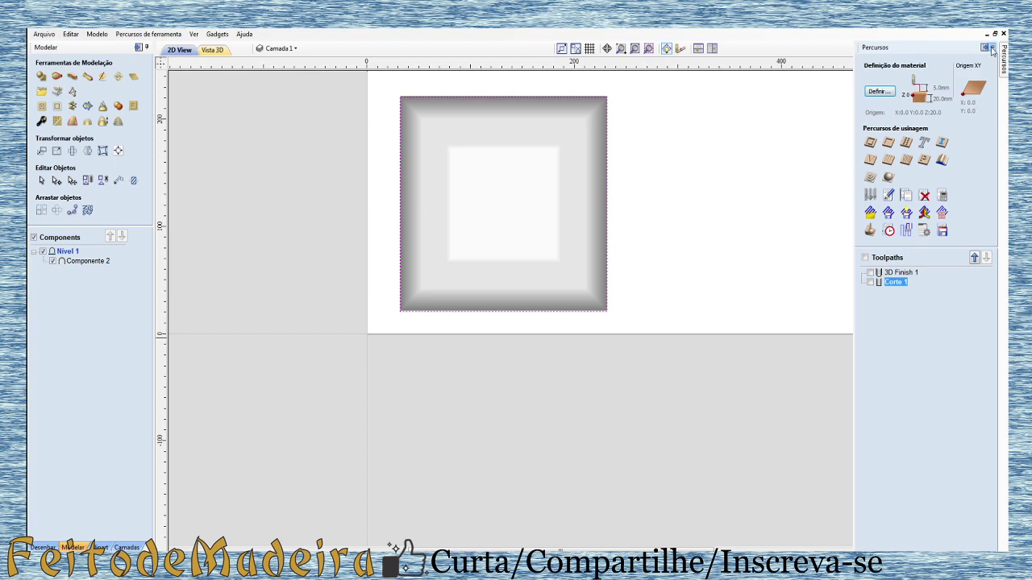
pyautogui.click(990, 48)
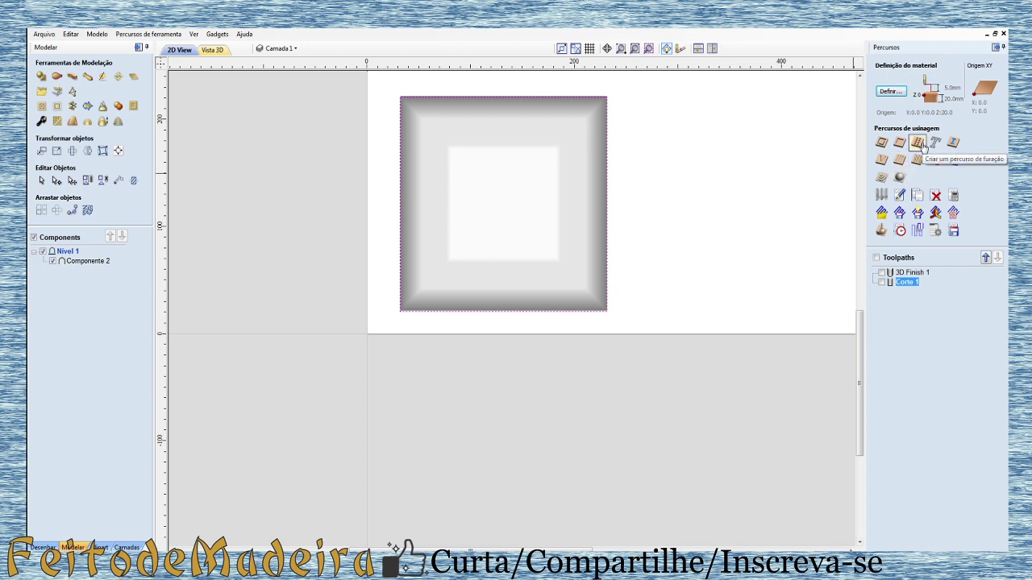
pyautogui.click(880, 179)
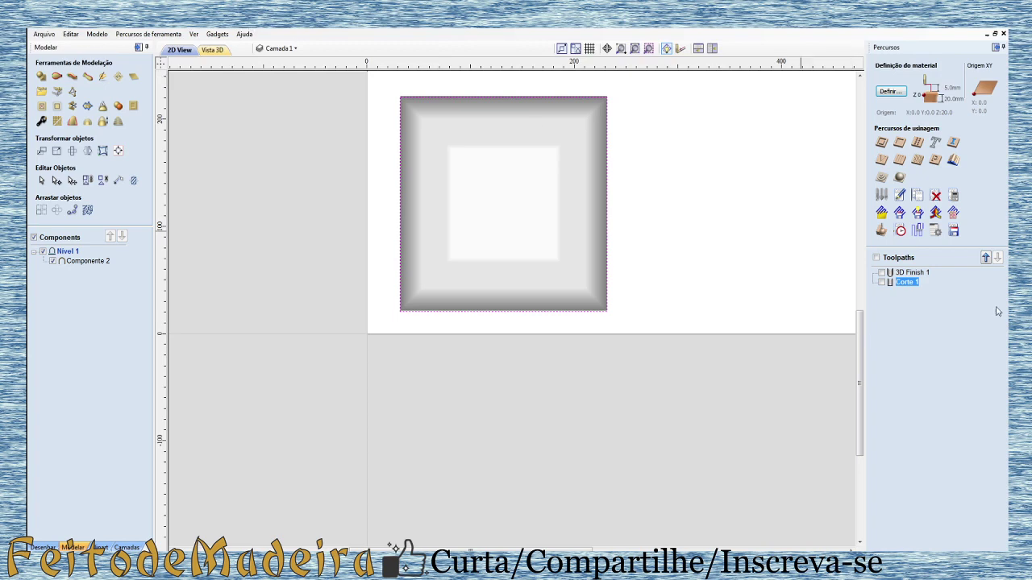
pyautogui.click(881, 234)
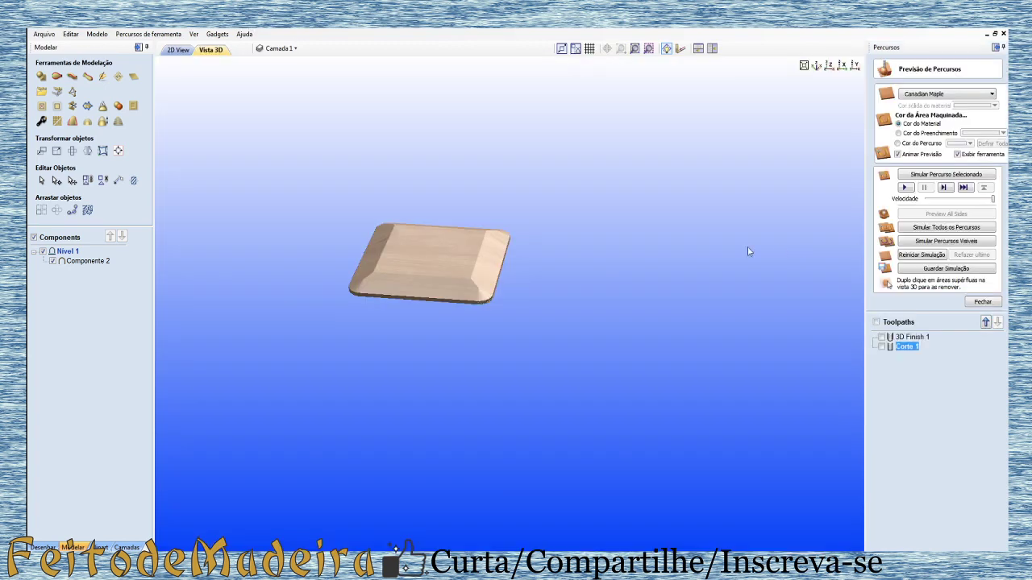
pyautogui.click(912, 257)
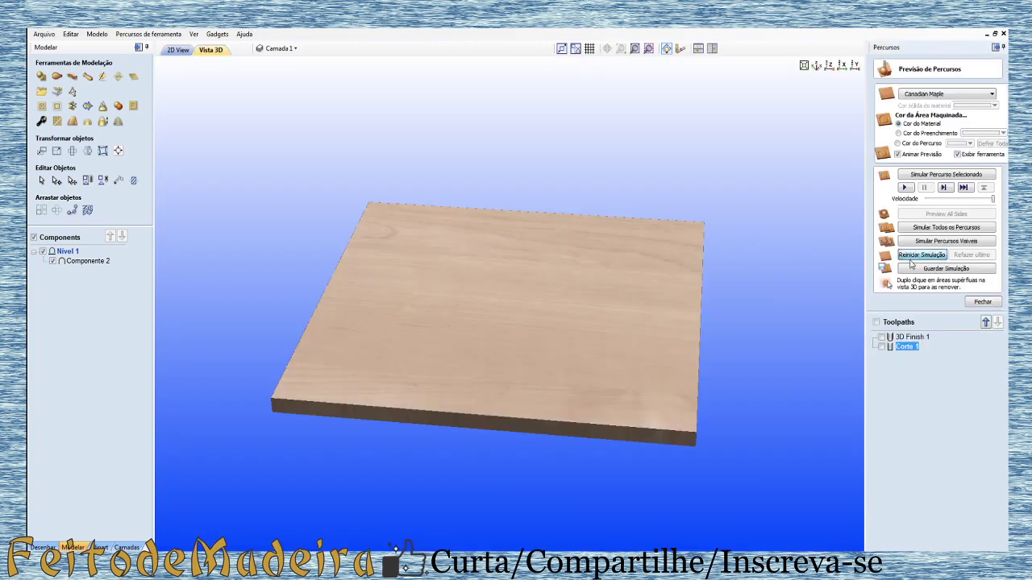
# - Delete the old Corte 1 and 3D Finish 1 toolpaths
pyautogui.click(178, 50)
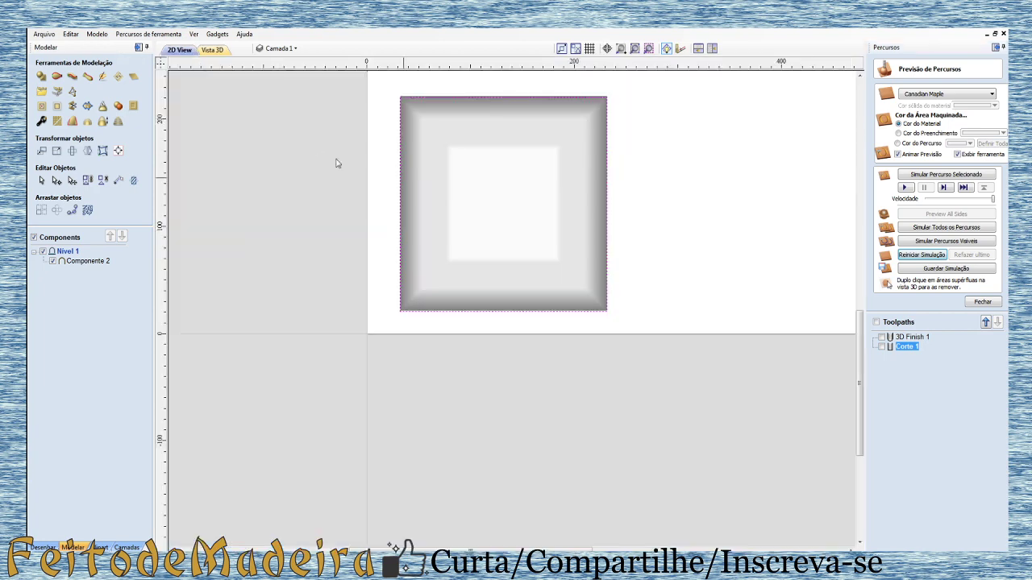
pyautogui.moveTo(964, 346); pyautogui.dragTo(917, 338)
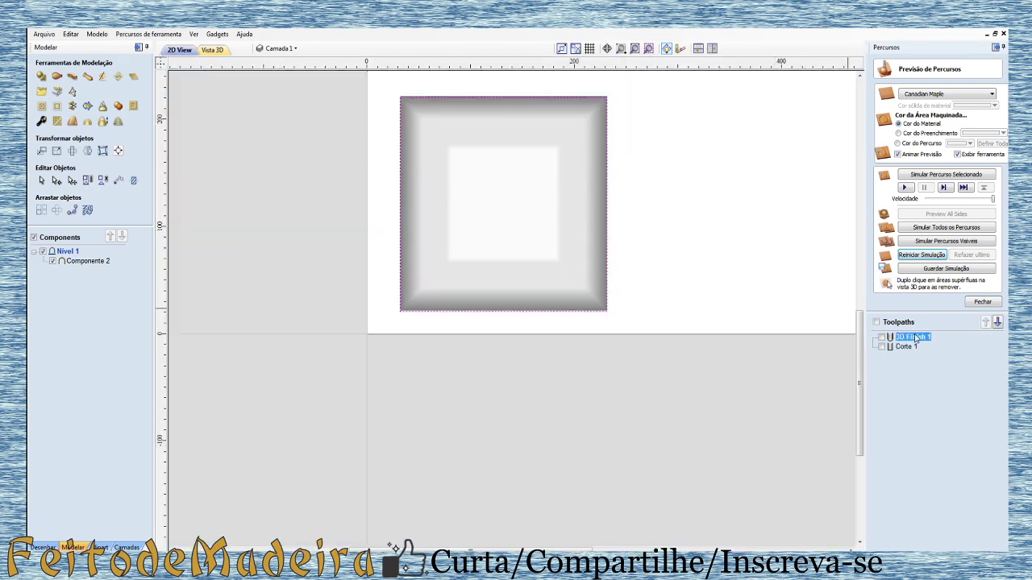
pyautogui.press('Delete')
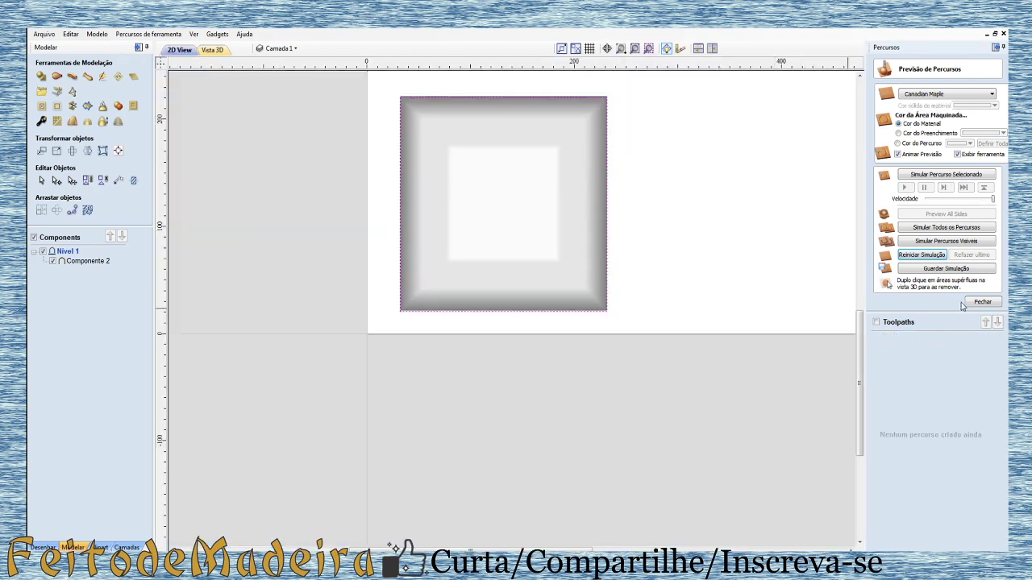
pyautogui.click(978, 303)
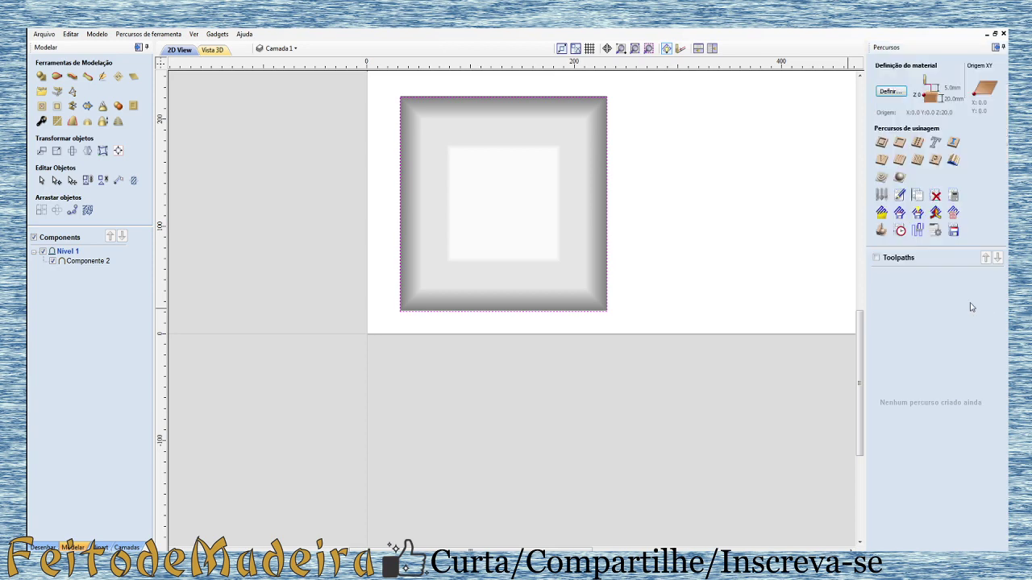
# - Calculate a 6 mm end-mill 3D roughing toolpath limited to the Model Boundary
pyautogui.click(881, 178)
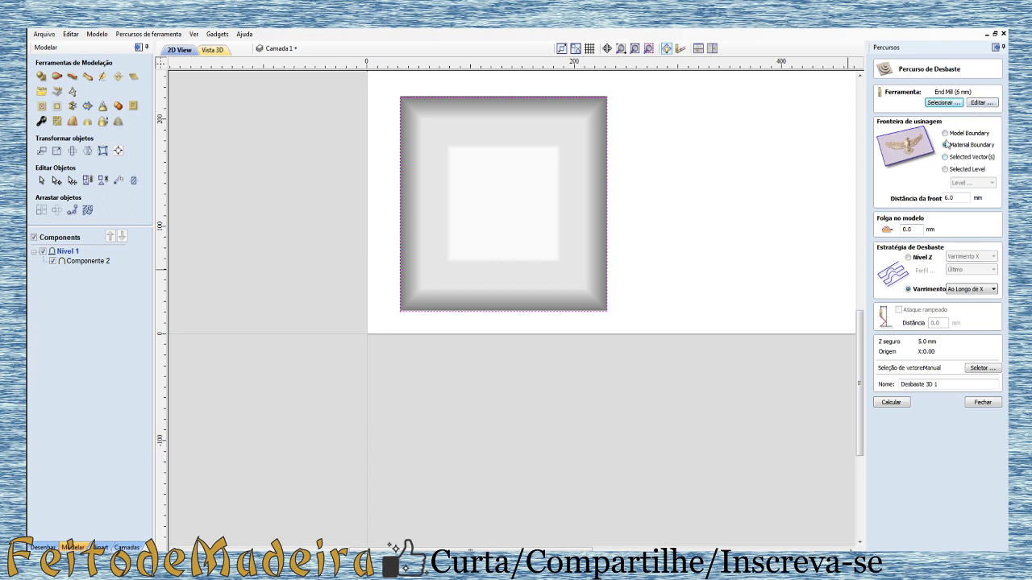
pyautogui.click(946, 133)
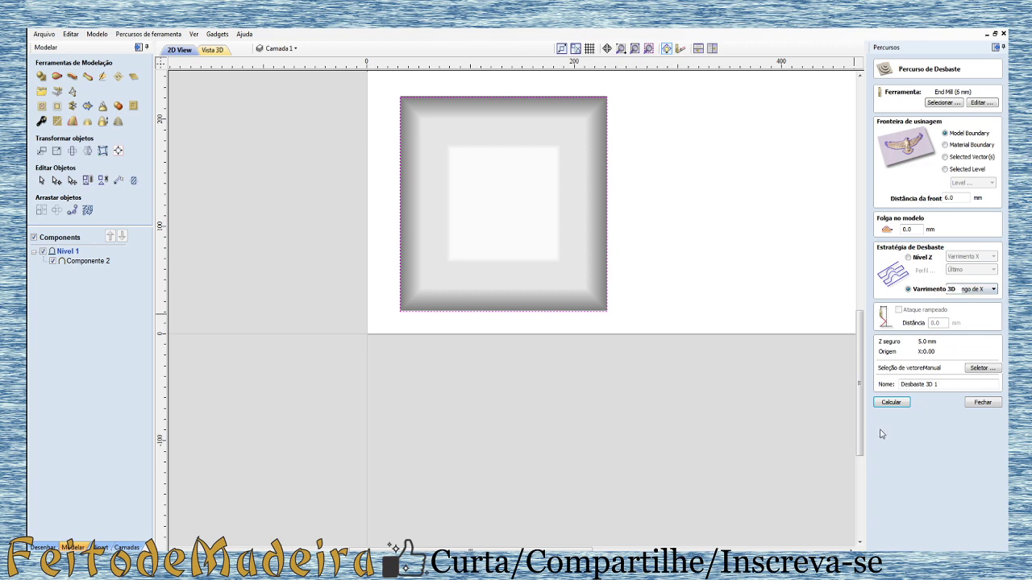
pyautogui.click(890, 403)
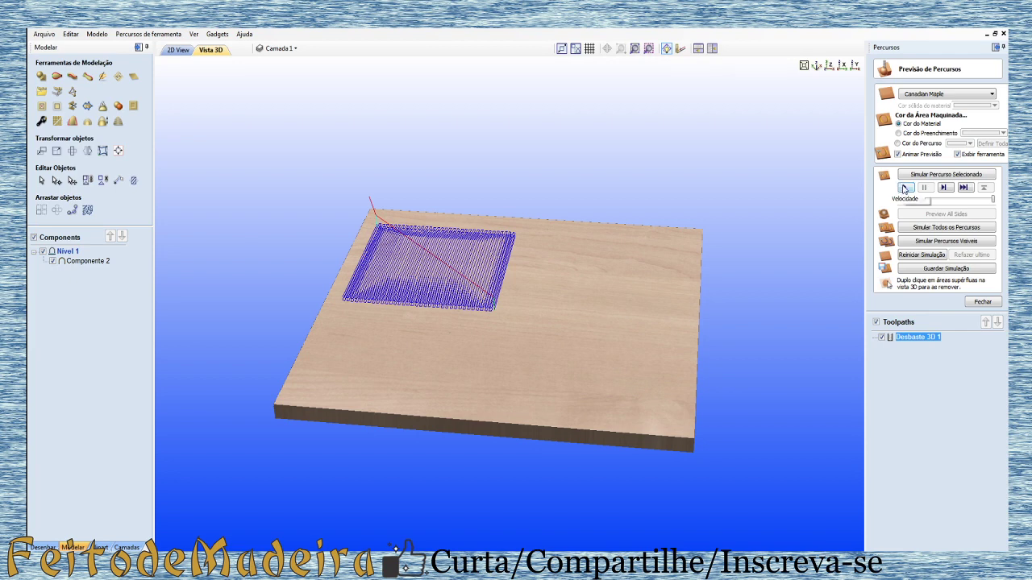
# - Simulate Desbaste 3D 1 and orbit and zoom to inspect the stepped bevelled pocket
pyautogui.click(904, 187)
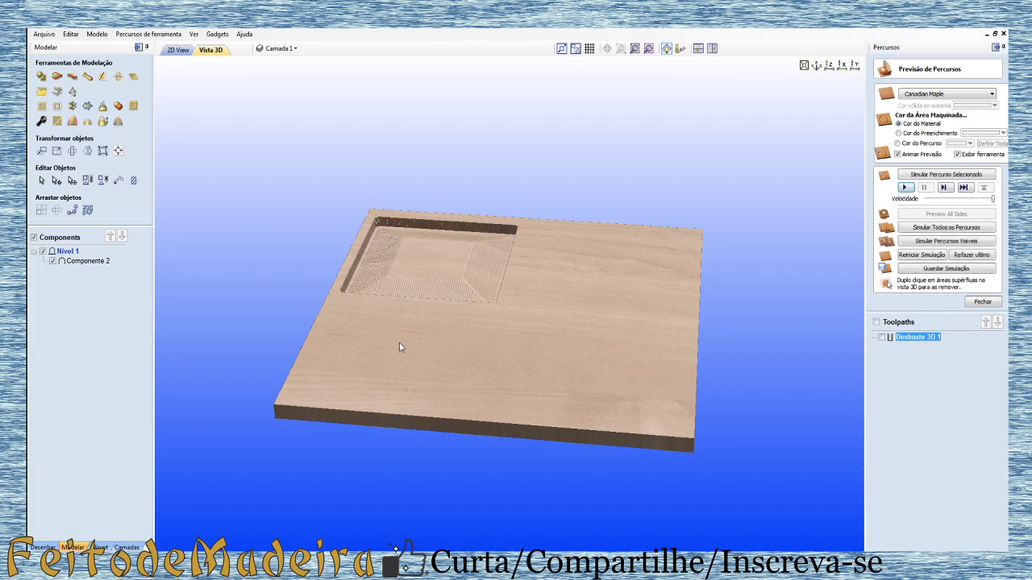
pyautogui.moveTo(399, 343)
pyautogui.mouseDown()
pyautogui.moveTo(577, 399)
pyautogui.moveTo(538, 441)
pyautogui.moveTo(585, 428)
pyautogui.moveTo(593, 396)
pyautogui.mouseUp()
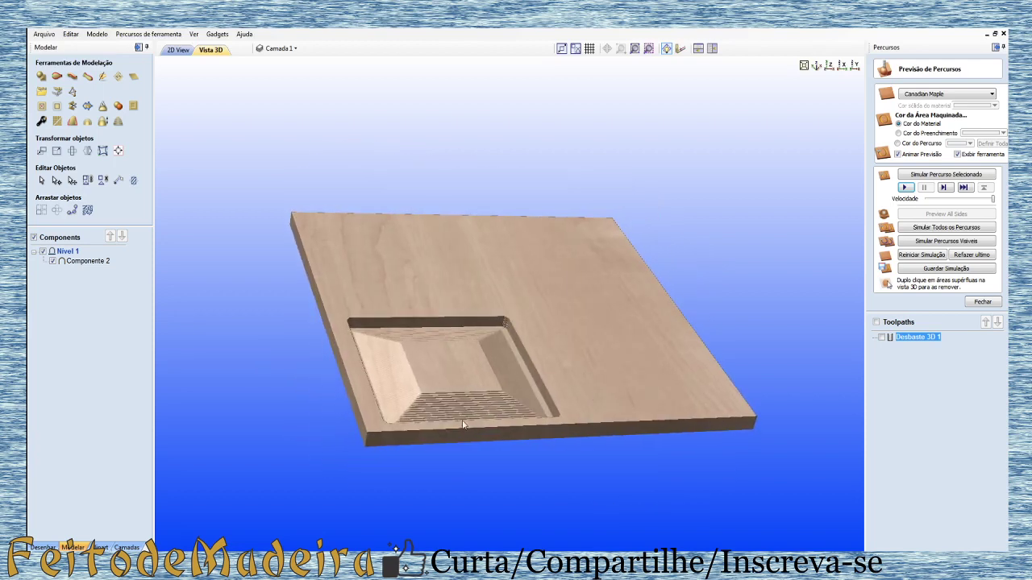
pyautogui.scroll(1, 460, 421)
pyautogui.scroll(2, 459, 421)
pyautogui.scroll(3, 460, 421)
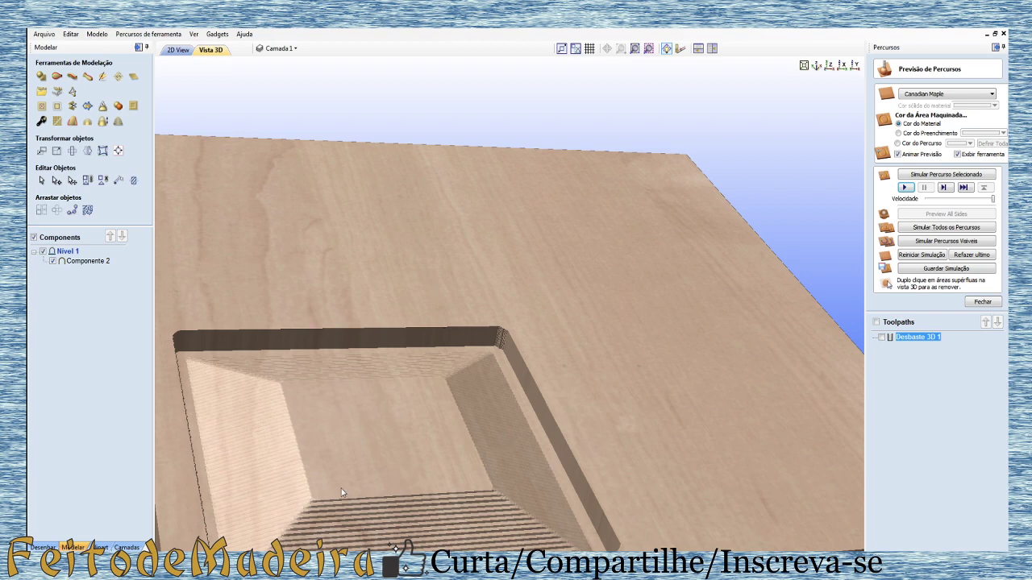
pyautogui.click(982, 301)
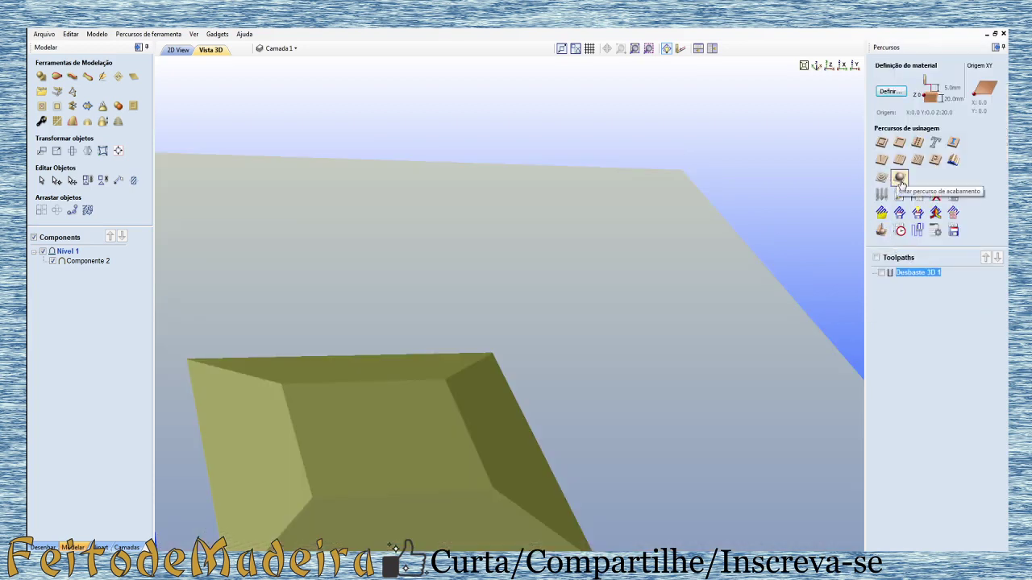
# - Calculate 3D Finish 1, a raster (Varrimento) finishing toolpath using the 3 mm ball nose
pyautogui.click(901, 179)
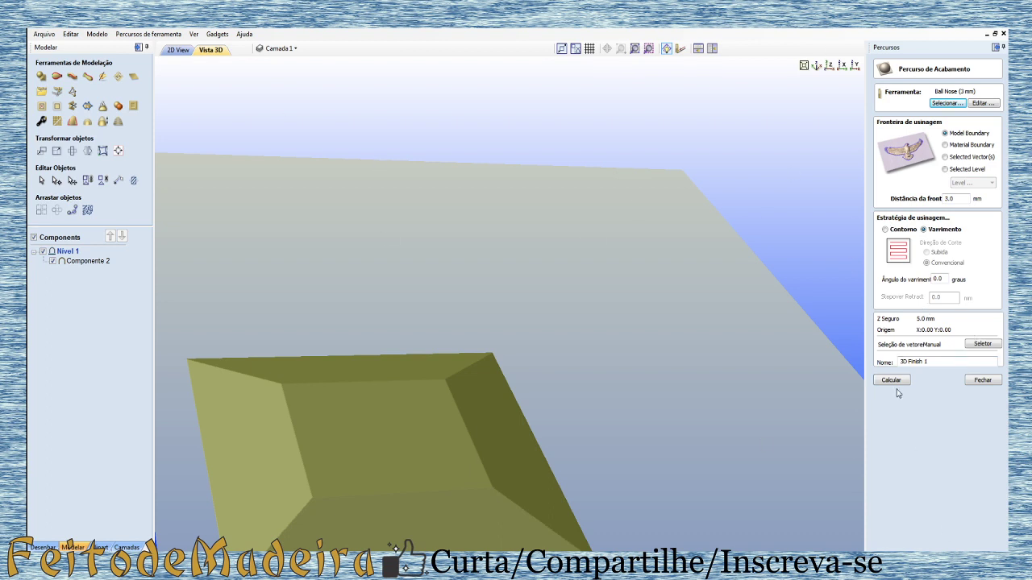
pyautogui.click(899, 383)
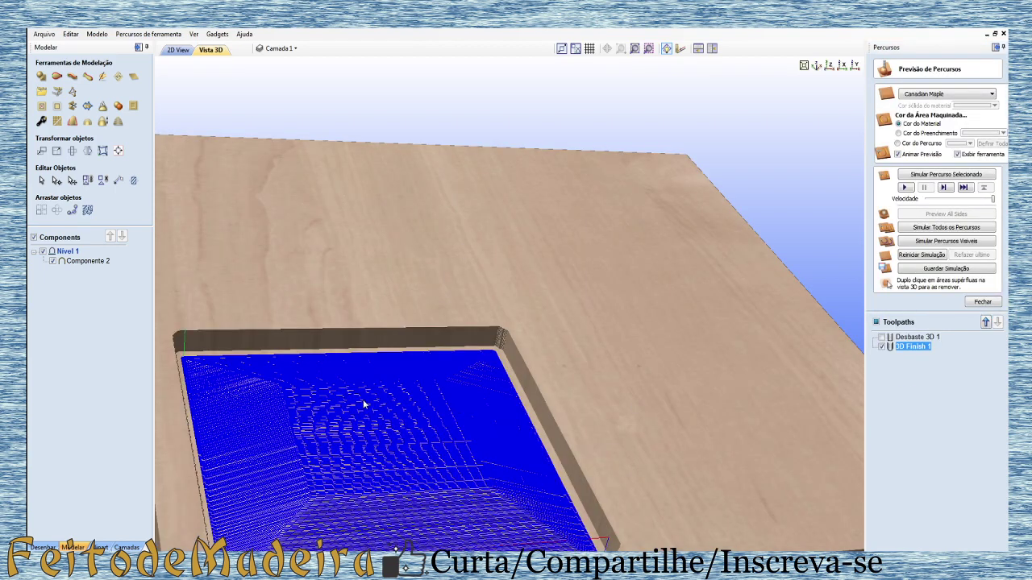
# - Simulate 3D Finish 1 on the maple board with its toolpath lines hidden, then reopen its settings
pyautogui.moveTo(363, 399); pyautogui.dragTo(364, 366)
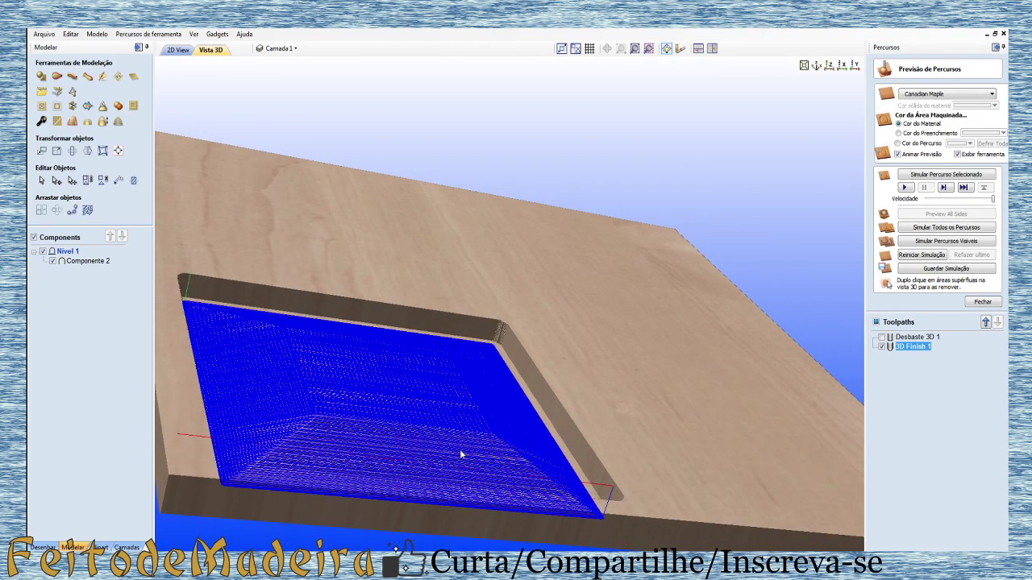
pyautogui.click(646, 52)
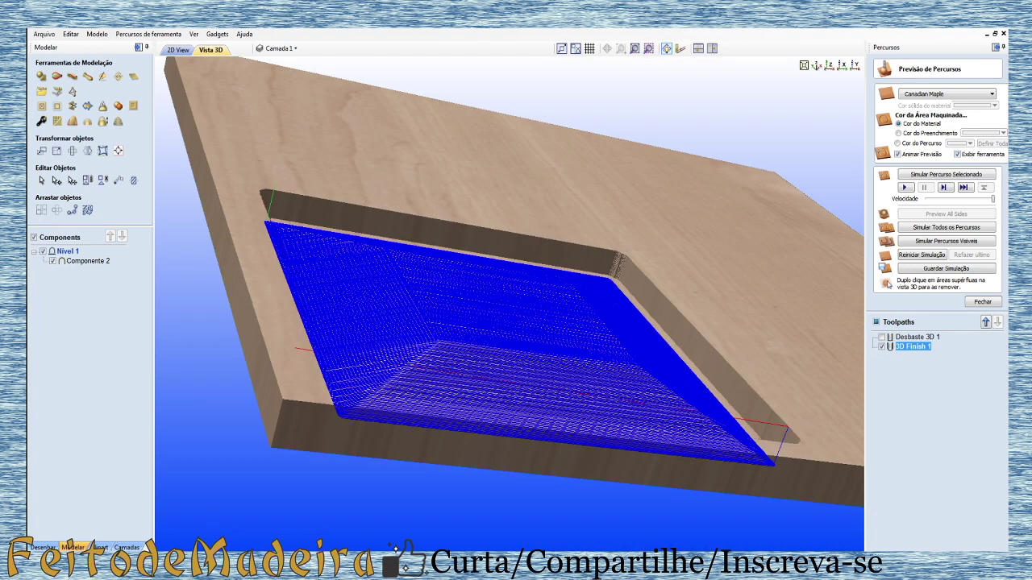
pyautogui.click(882, 347)
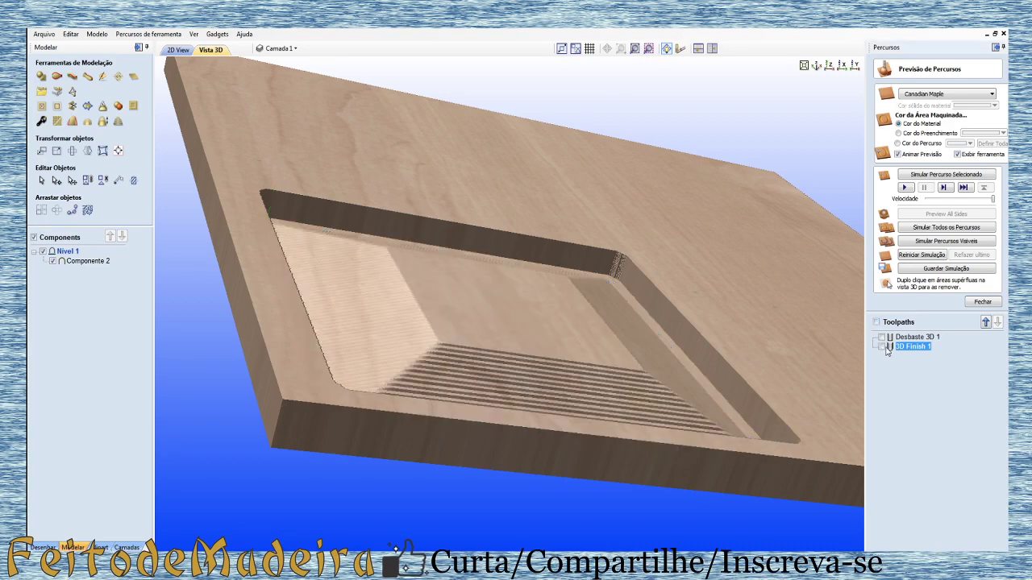
pyautogui.moveTo(480, 353); pyautogui.dragTo(457, 468)
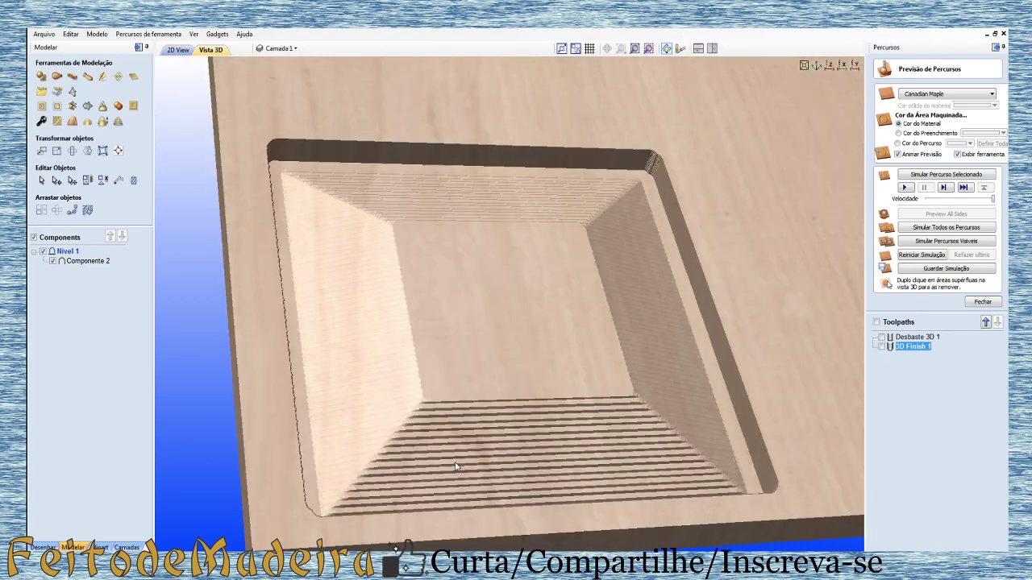
pyautogui.moveTo(670, 482); pyautogui.dragTo(685, 383)
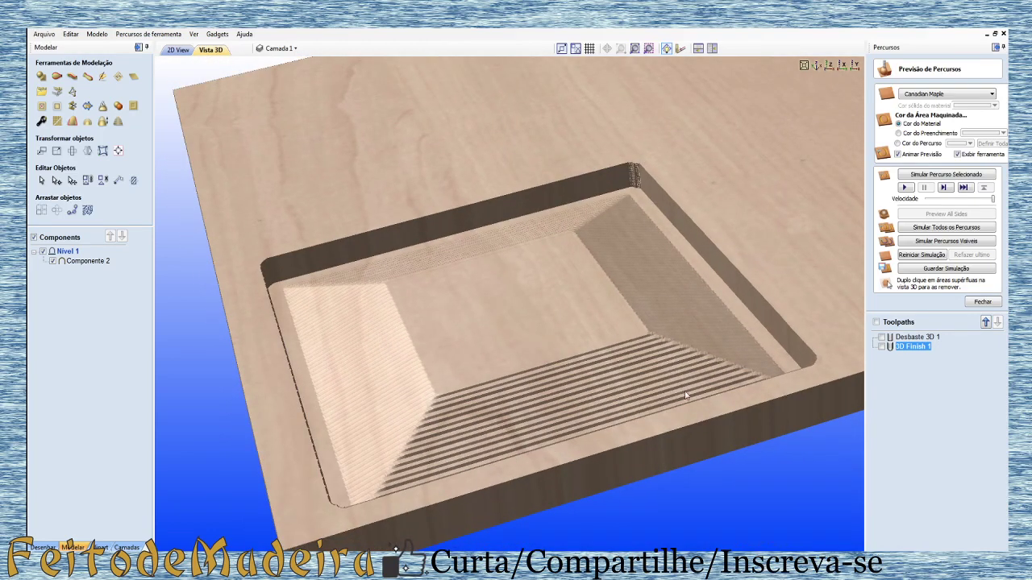
pyautogui.moveTo(547, 290)
pyautogui.mouseDown()
pyautogui.moveTo(698, 343)
pyautogui.moveTo(678, 356)
pyautogui.moveTo(730, 340)
pyautogui.moveTo(552, 371)
pyautogui.moveTo(620, 358)
pyautogui.mouseUp()
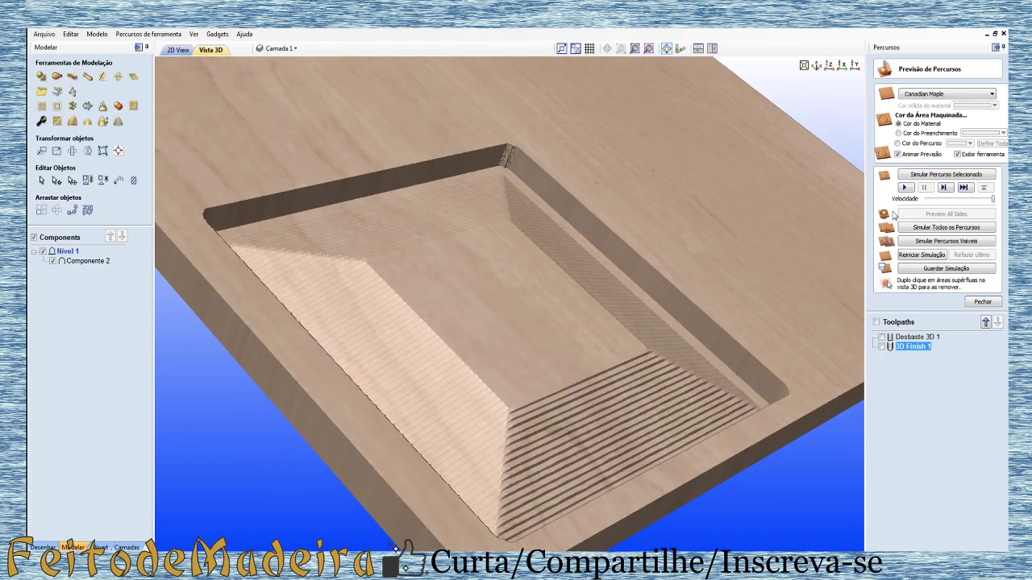
pyautogui.click(904, 187)
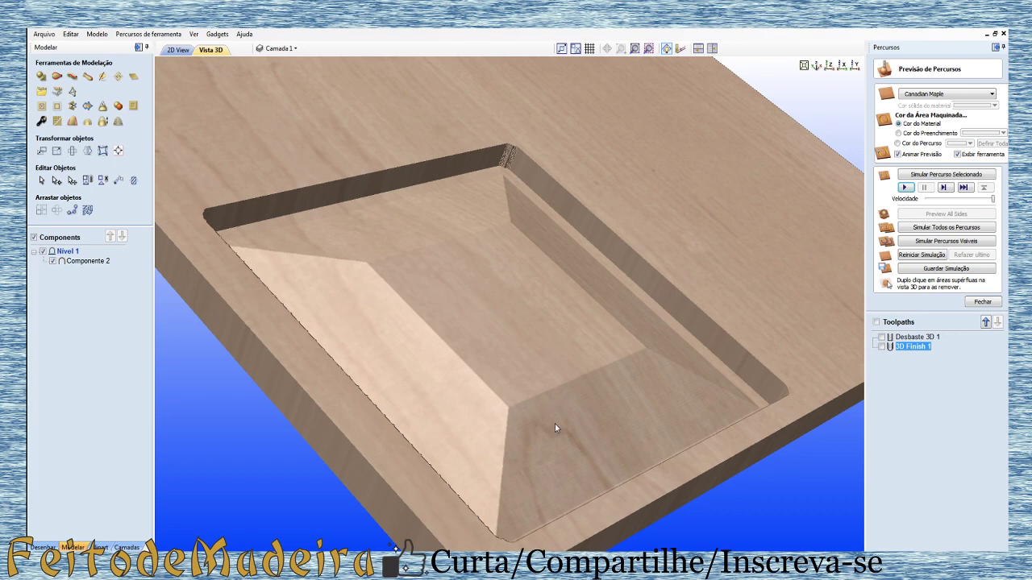
pyautogui.moveTo(913, 346)
pyautogui.doubleClick(928, 353)
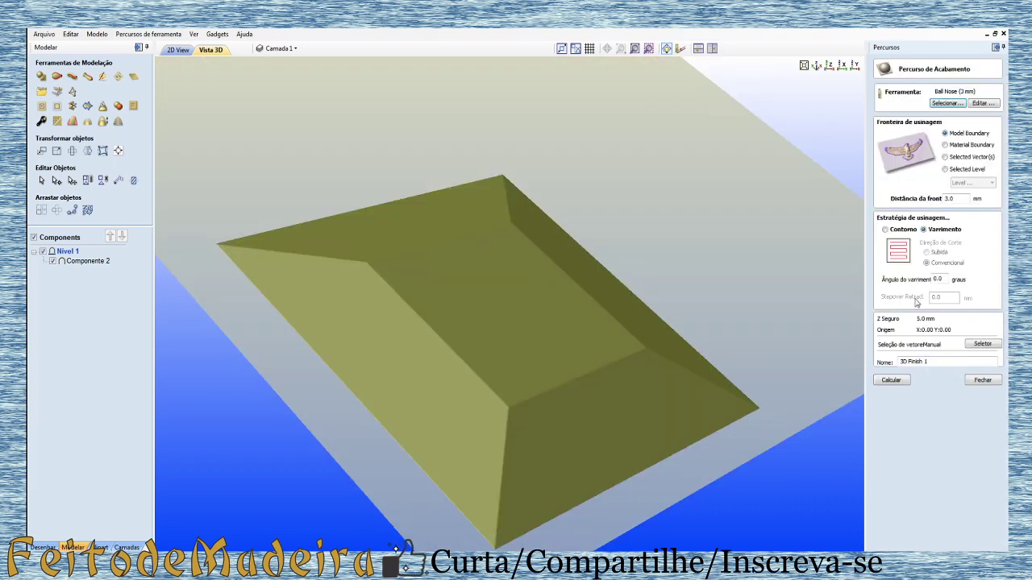
# - In the ball nose tool settings, try changing the stepover (Passo lateral) value to 1
pyautogui.click(982, 103)
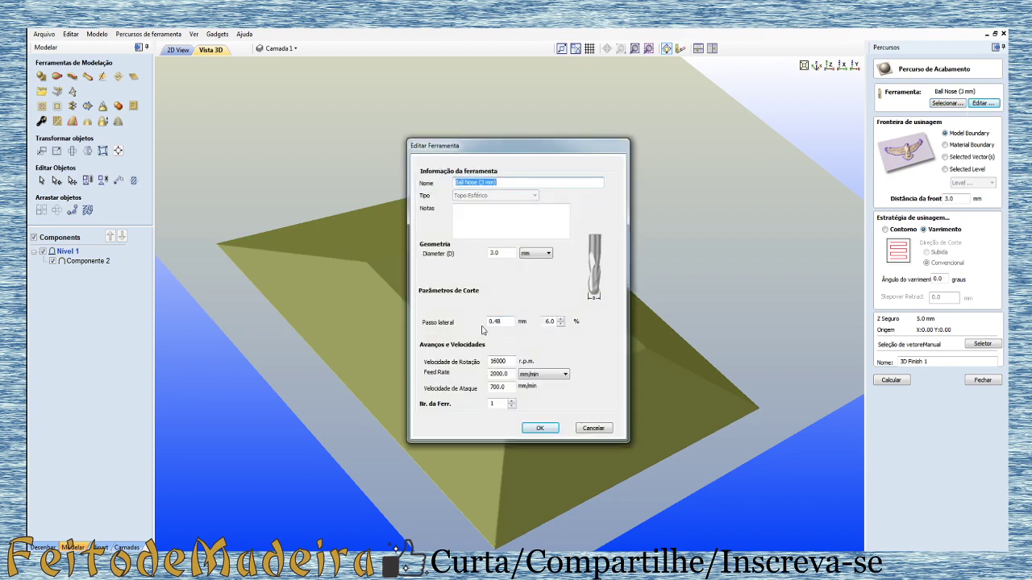
pyautogui.moveTo(502, 324); pyautogui.dragTo(492, 327)
pyautogui.rightClick(494, 327)
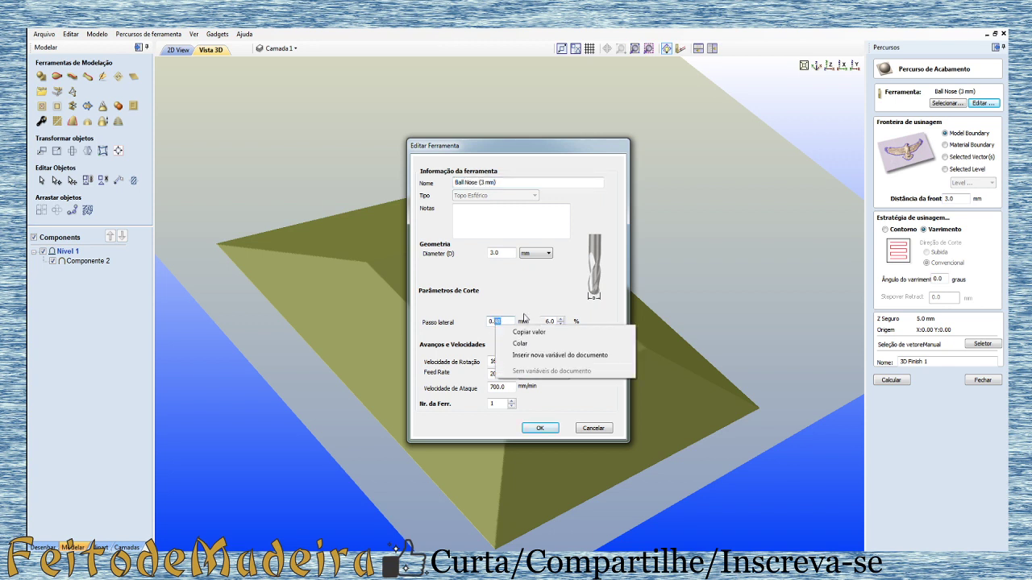
pyautogui.click(580, 304)
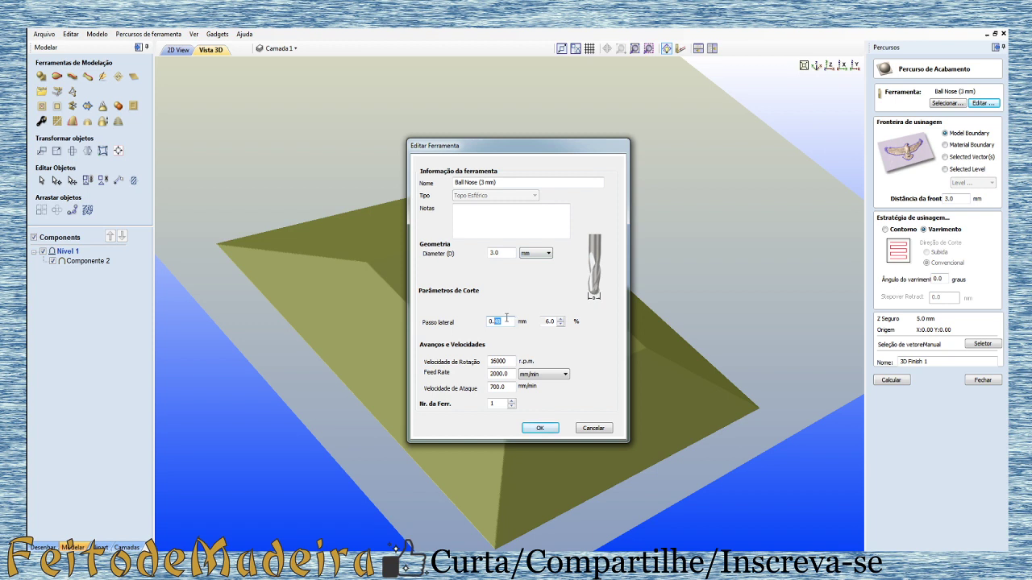
pyautogui.moveTo(504, 322); pyautogui.dragTo(440, 314)
pyautogui.write('1')
# - Discard the tool change, close the 3D Finish 1 settings and return to the 2D view
pyautogui.click(196, 48)
pyautogui.click(593, 428)
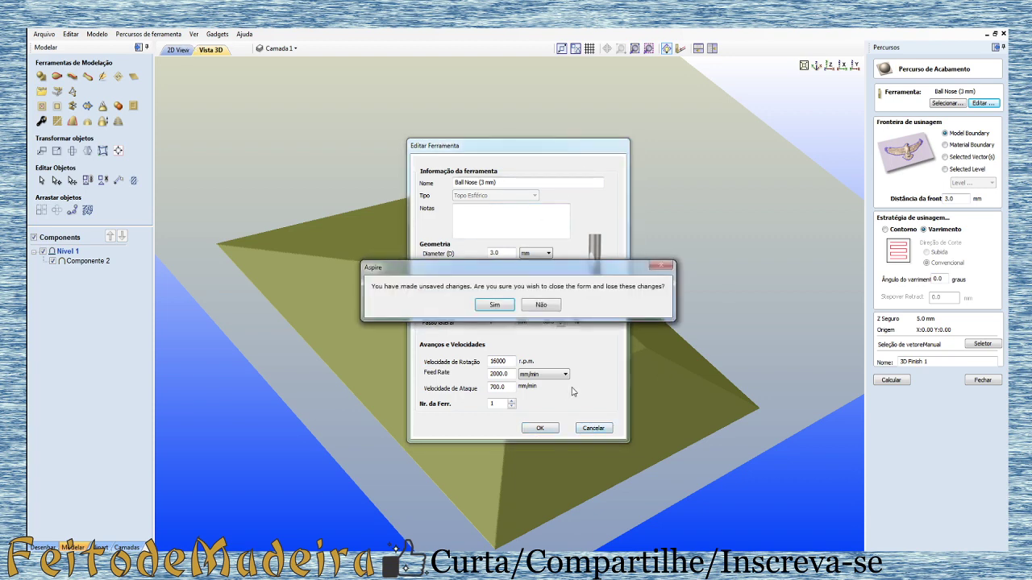
pyautogui.click(545, 310)
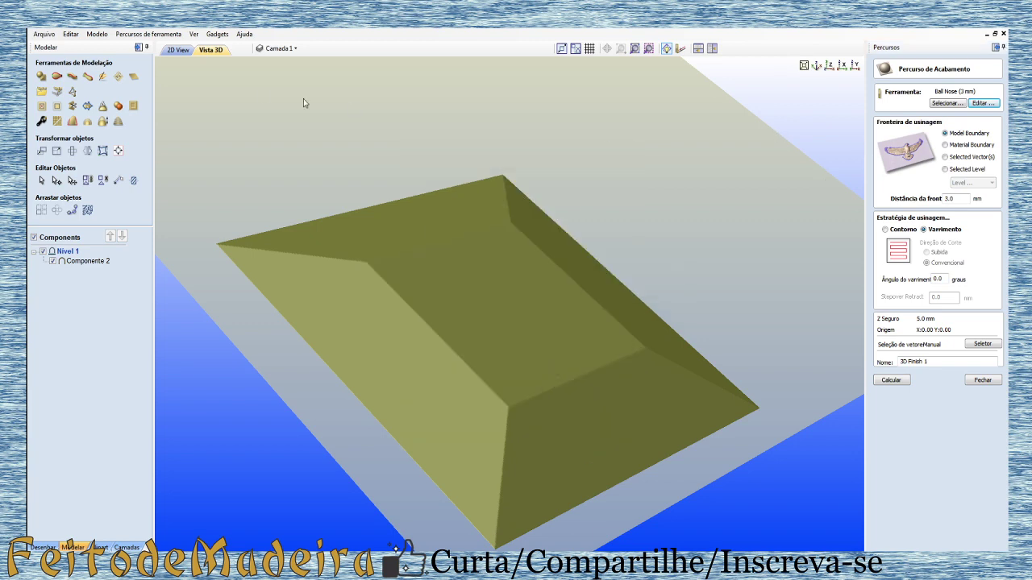
pyautogui.click(986, 381)
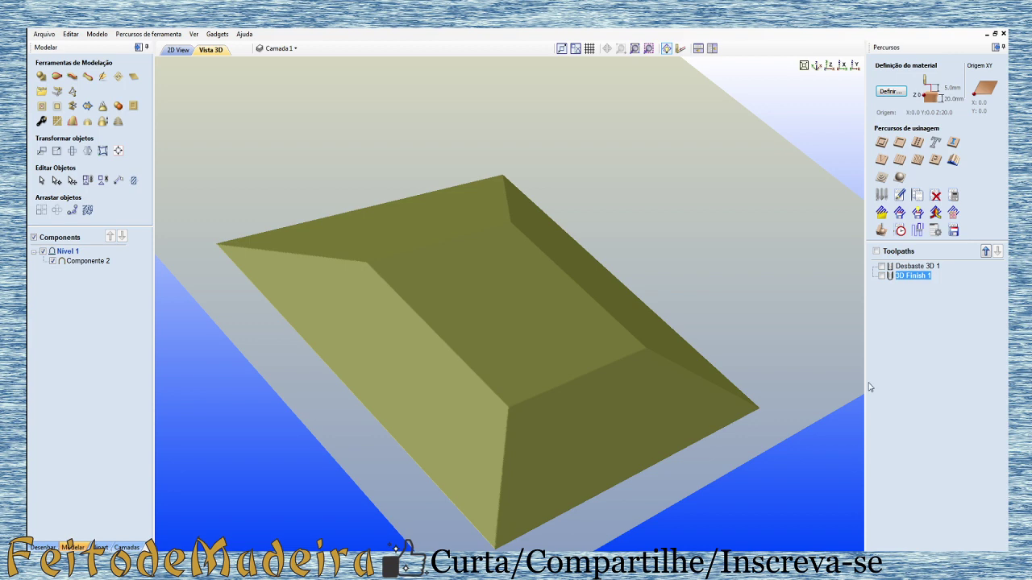
pyautogui.click(178, 50)
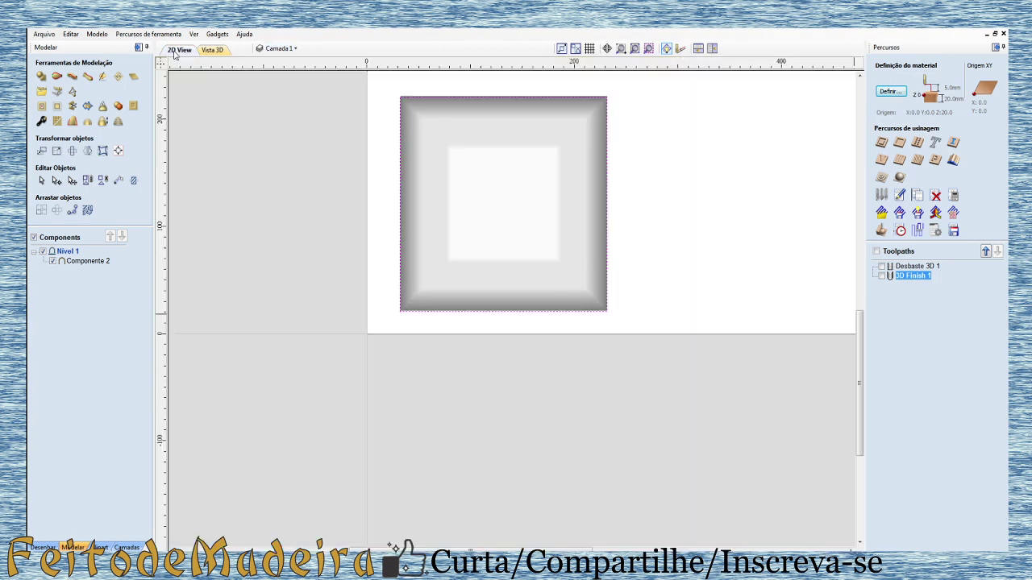
# - Inspect the machined board in the toolpath preview from overhead and oblique angles
pyautogui.click(882, 232)
pyautogui.moveTo(642, 384)
pyautogui.mouseDown()
pyautogui.moveTo(544, 369)
pyautogui.moveTo(471, 416)
pyautogui.mouseUp()
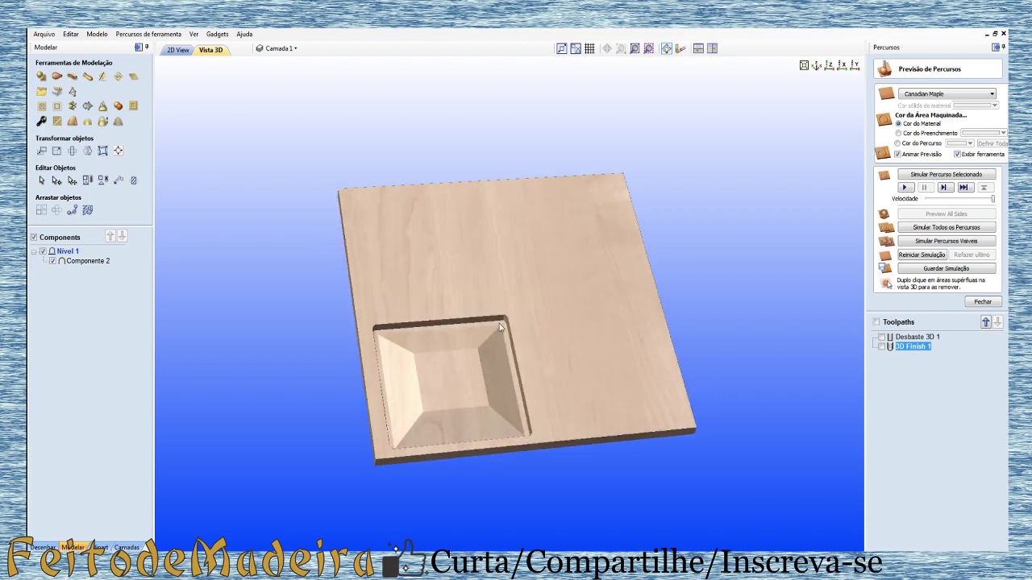
pyautogui.moveTo(494, 397)
pyautogui.mouseDown()
pyautogui.moveTo(513, 343)
pyautogui.moveTo(491, 267)
pyautogui.moveTo(499, 256)
pyautogui.moveTo(467, 375)
pyautogui.moveTo(475, 340)
pyautogui.mouseUp()
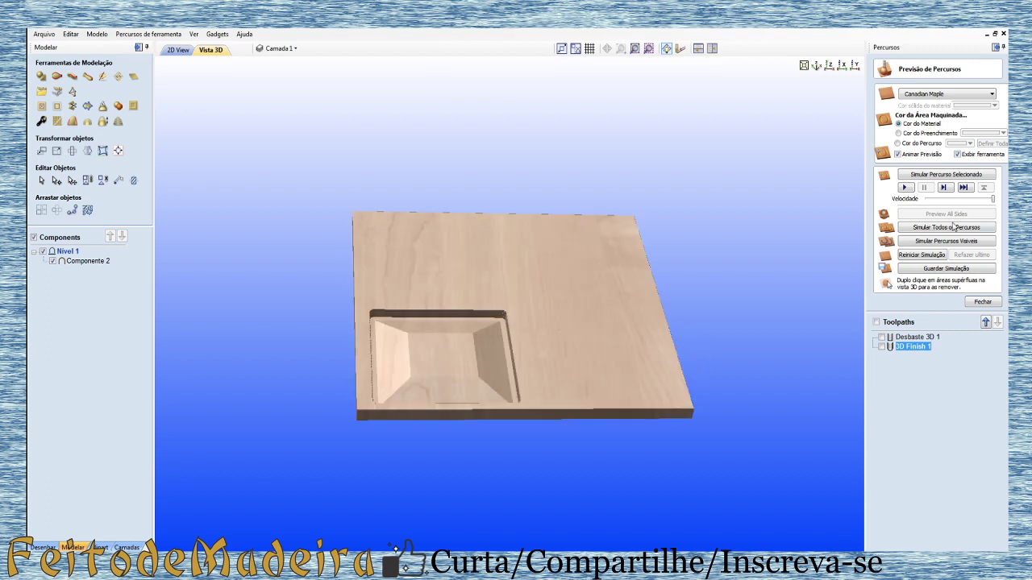
pyautogui.click(982, 301)
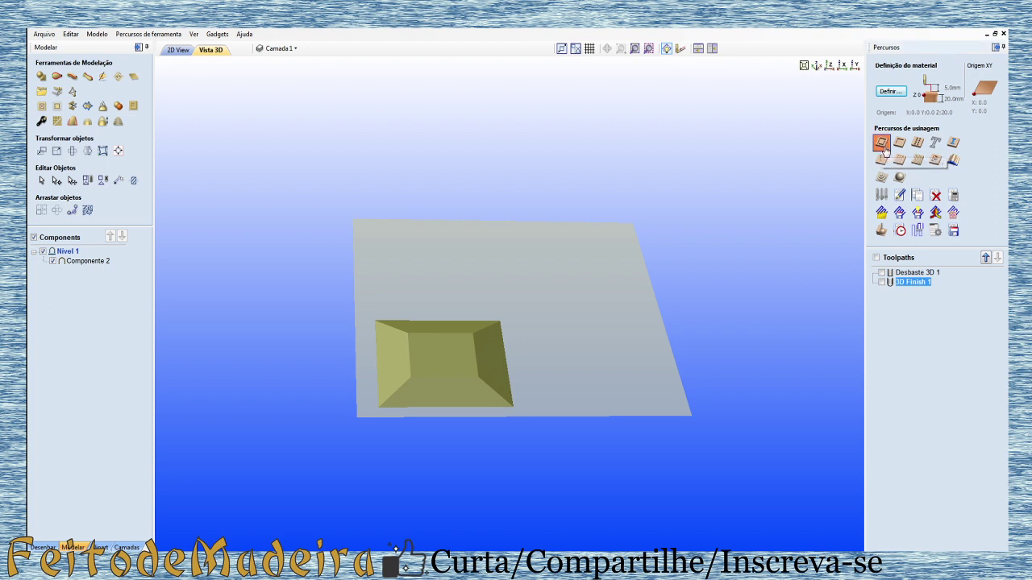
# - Calculate Corte 1, a 20.0 mm deep outside profile cut, and simulate cutting the panel free
pyautogui.click(883, 145)
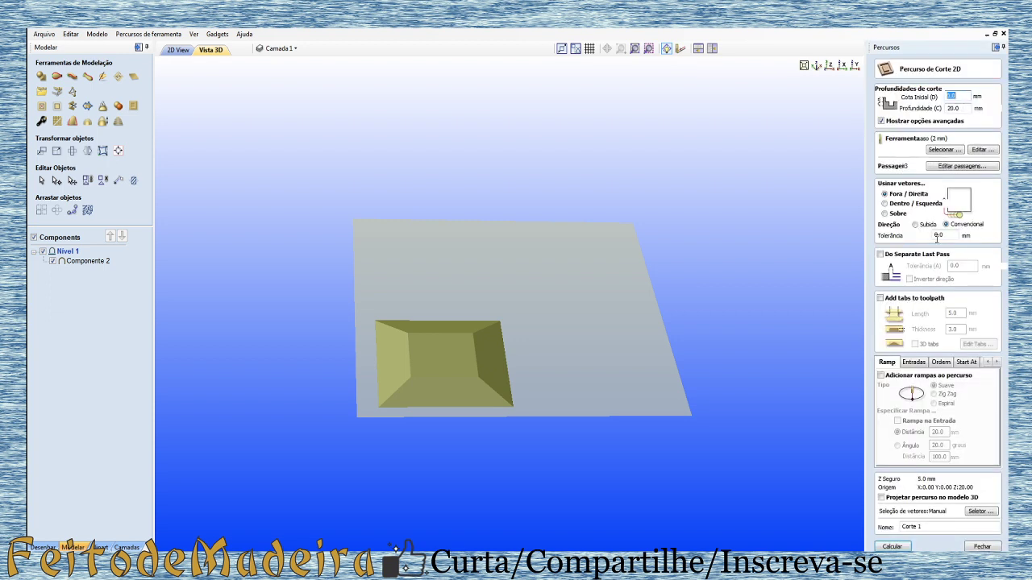
pyautogui.click(891, 547)
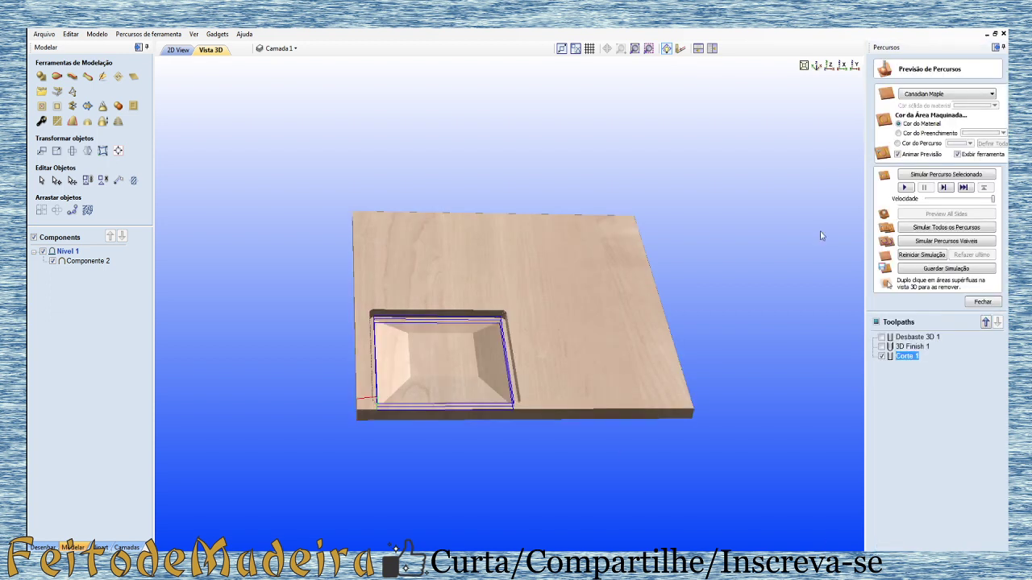
pyautogui.click(904, 187)
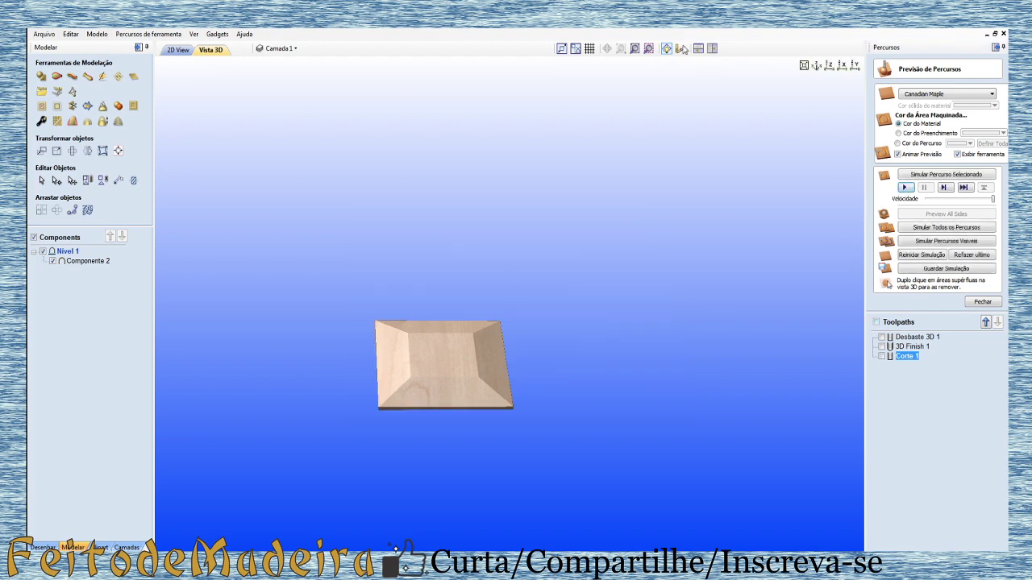
pyautogui.click(649, 49)
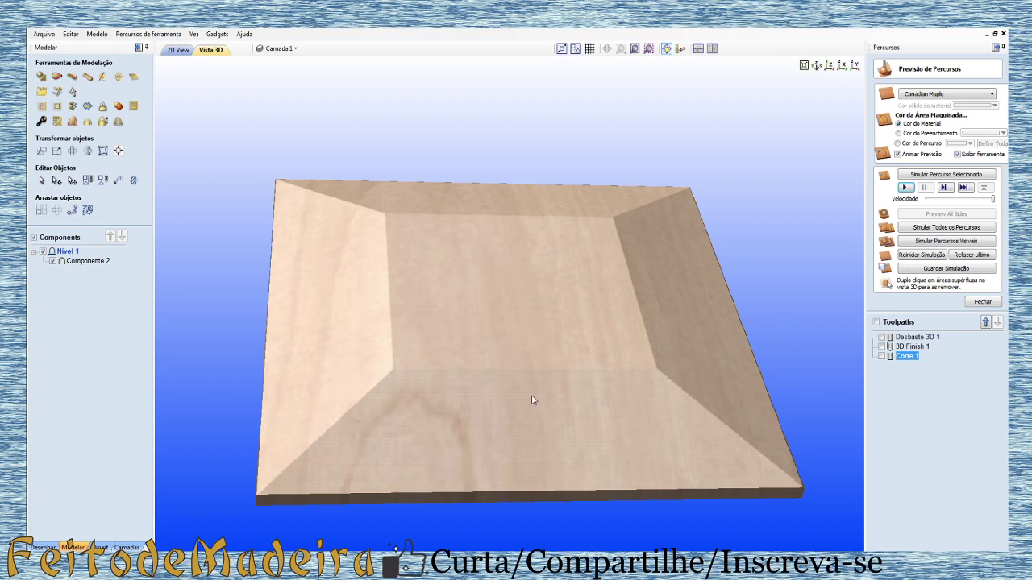
pyautogui.moveTo(532, 400)
pyautogui.mouseDown()
pyautogui.moveTo(535, 355)
pyautogui.moveTo(520, 396)
pyautogui.mouseUp()
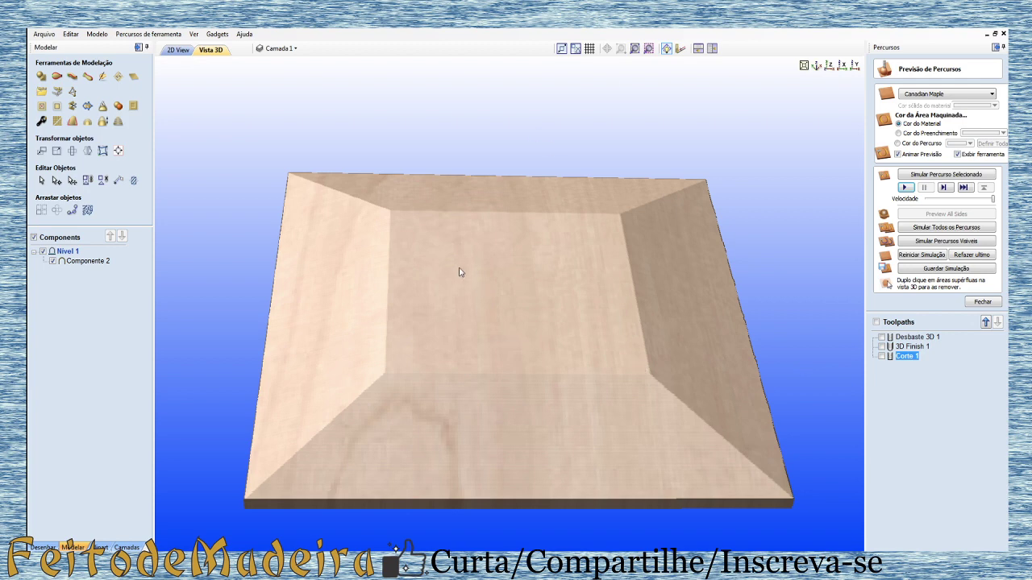
pyautogui.moveTo(400, 327)
pyautogui.mouseDown()
pyautogui.moveTo(448, 288)
pyautogui.moveTo(473, 288)
pyautogui.moveTo(451, 341)
pyautogui.moveTo(463, 306)
pyautogui.moveTo(410, 352)
pyautogui.moveTo(470, 277)
pyautogui.moveTo(418, 332)
pyautogui.mouseUp()
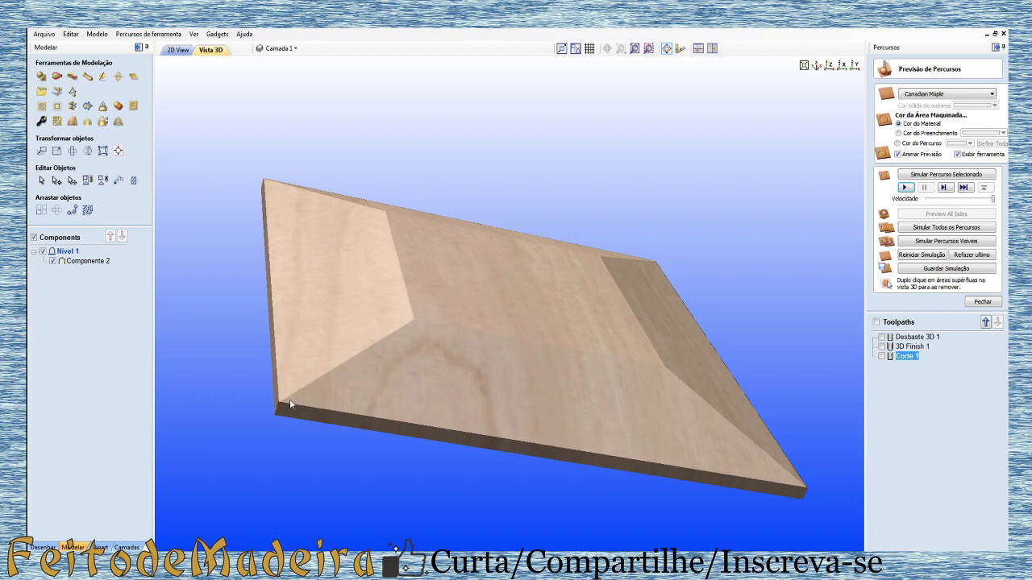
pyautogui.moveTo(440, 402); pyautogui.dragTo(345, 479)
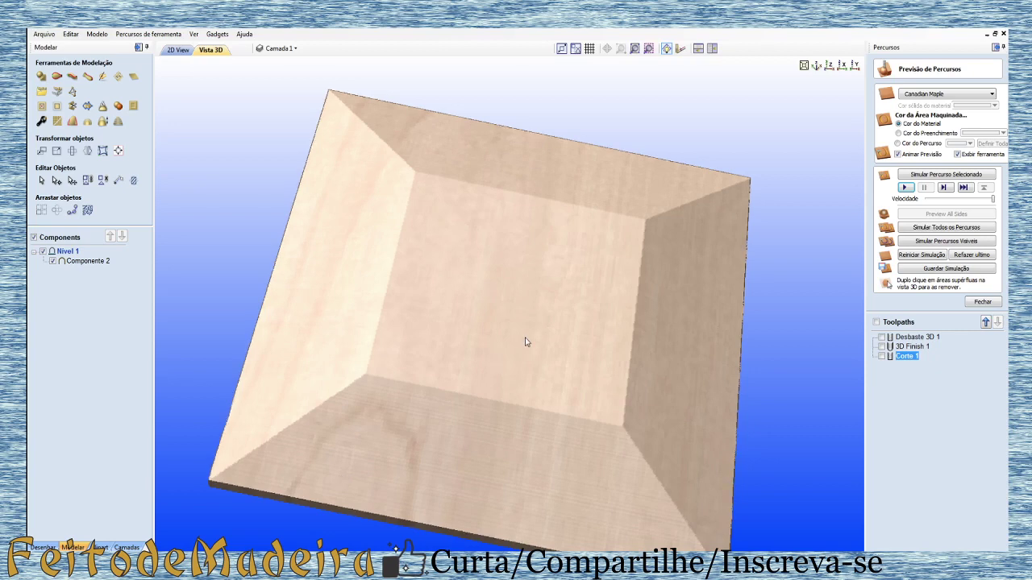
pyautogui.moveTo(527, 344)
pyautogui.mouseDown()
pyautogui.moveTo(472, 408)
pyautogui.moveTo(470, 482)
pyautogui.moveTo(538, 365)
pyautogui.moveTo(611, 104)
pyautogui.moveTo(650, 104)
pyautogui.moveTo(676, 178)
pyautogui.moveTo(650, 450)
pyautogui.moveTo(409, 436)
pyautogui.mouseUp()
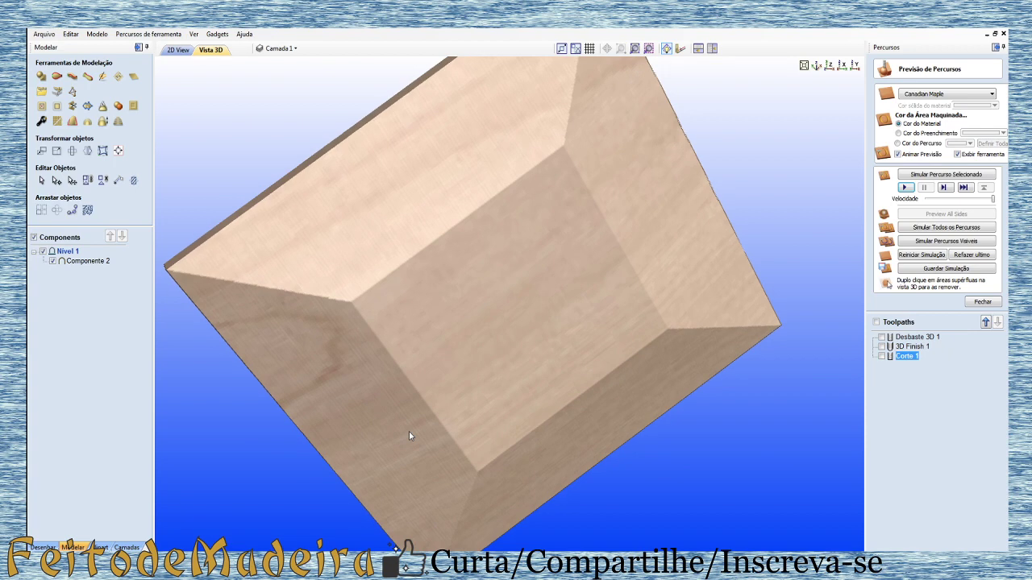